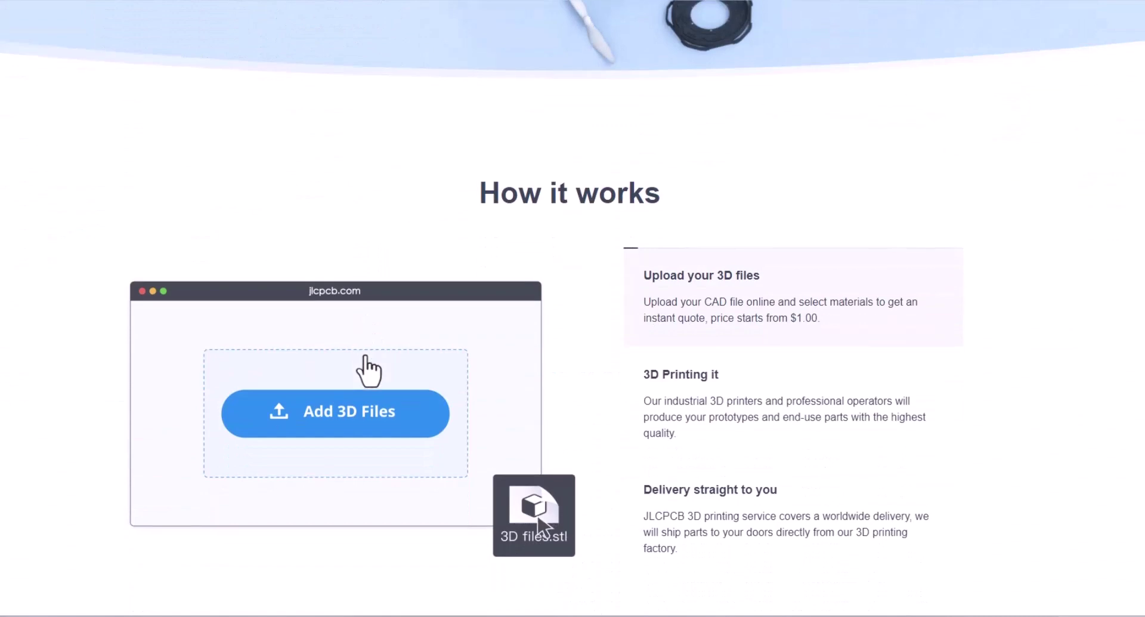
Look through the JLCPCB 3D printing page, from how the service works to the 3D technologies and learning hub sections
{"action": "scroll", "coordinate": [366, 358], "scroll_direction": "down", "scroll_amount": 2}
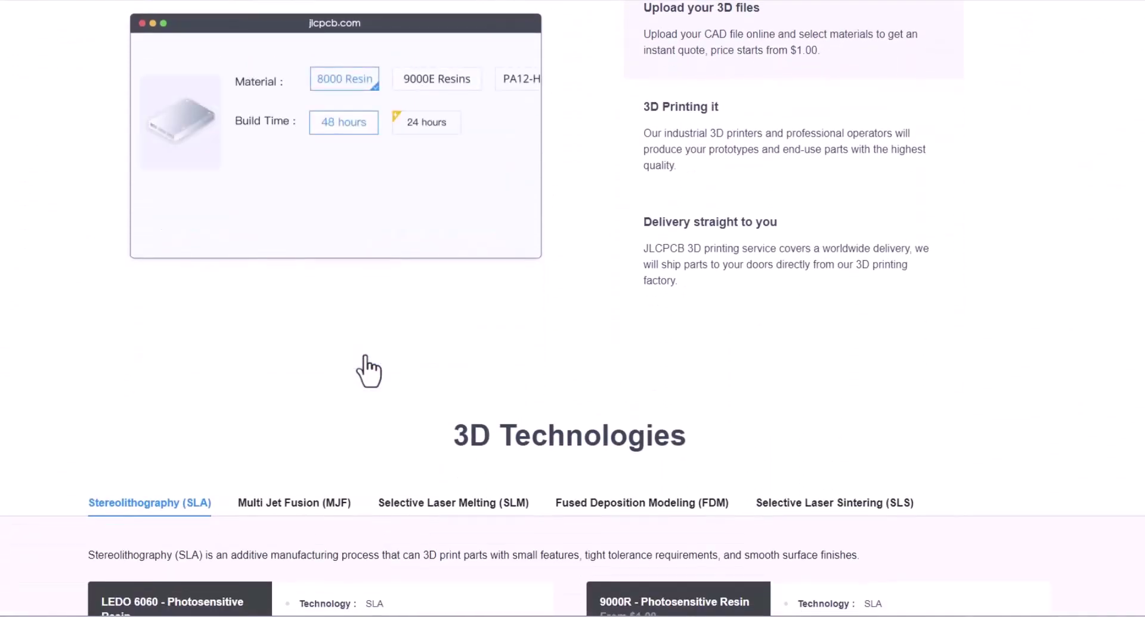
{"action": "scroll", "coordinate": [365, 357], "scroll_direction": "down", "scroll_amount": 3}
{"action": "scroll", "coordinate": [368, 373], "scroll_direction": "down", "scroll_amount": 8}
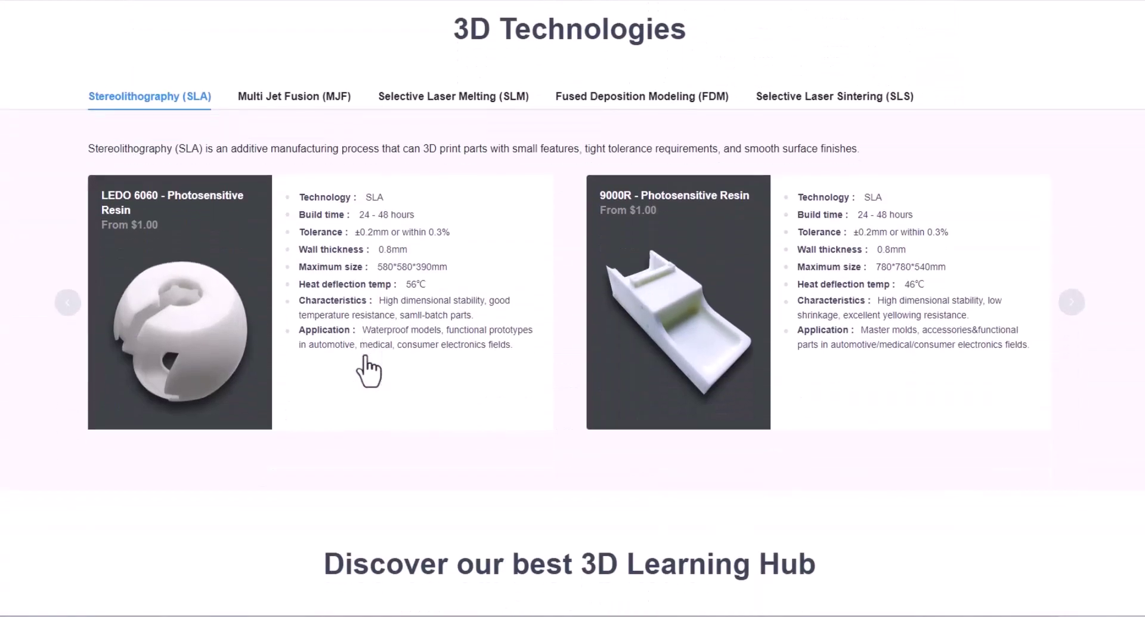
{"action": "scroll", "coordinate": [368, 373], "scroll_direction": "down", "scroll_amount": 2}
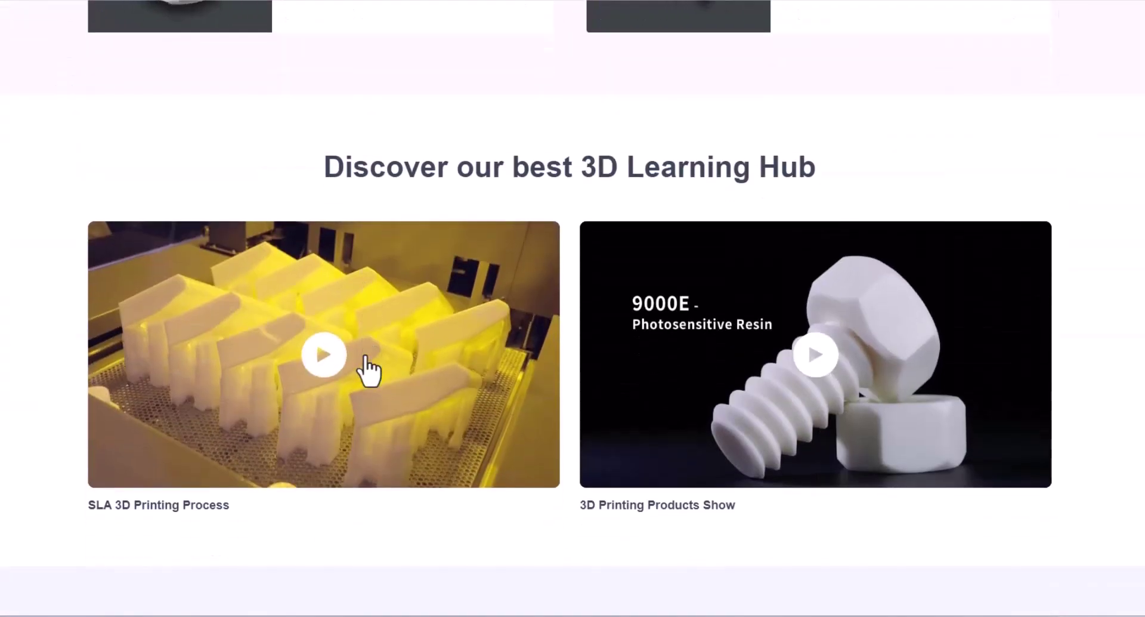
{"action": "scroll", "coordinate": [368, 373], "scroll_direction": "down", "scroll_amount": 5}
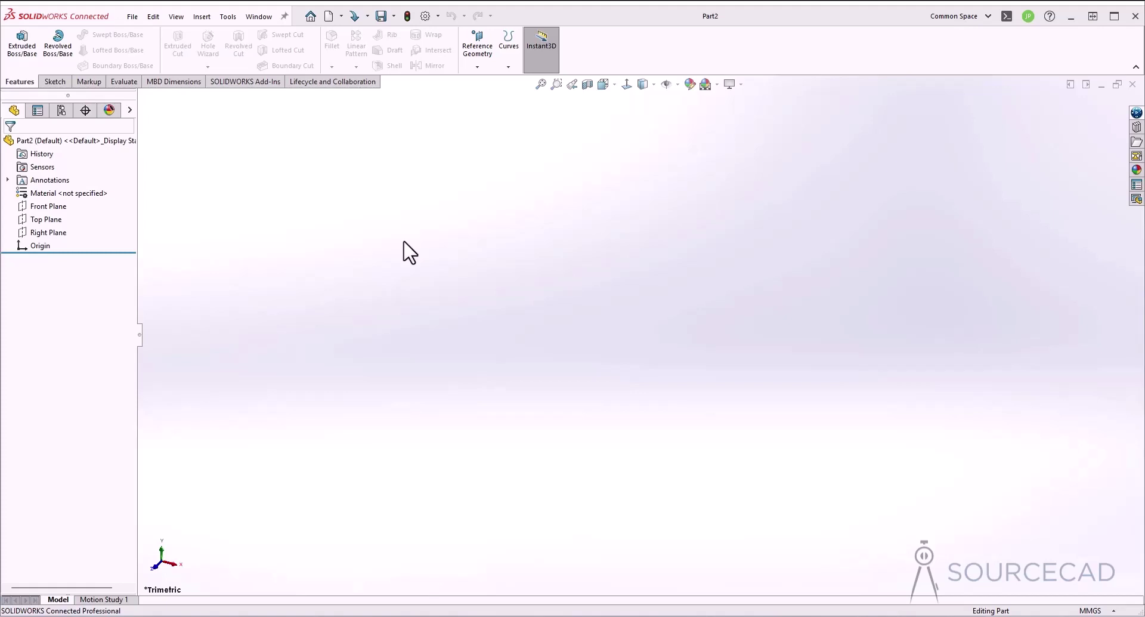
Start a new sketch on the Top Plane and check the document's unit system
{"action": "left_click", "coordinate": [59, 82]}
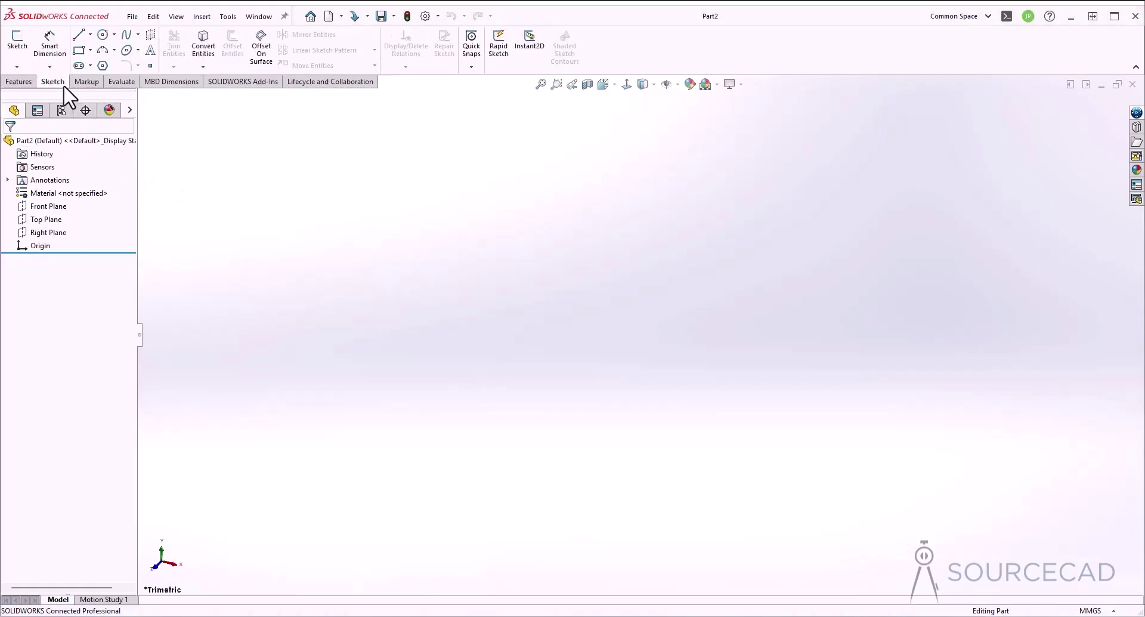
{"action": "left_click", "coordinate": [17, 42]}
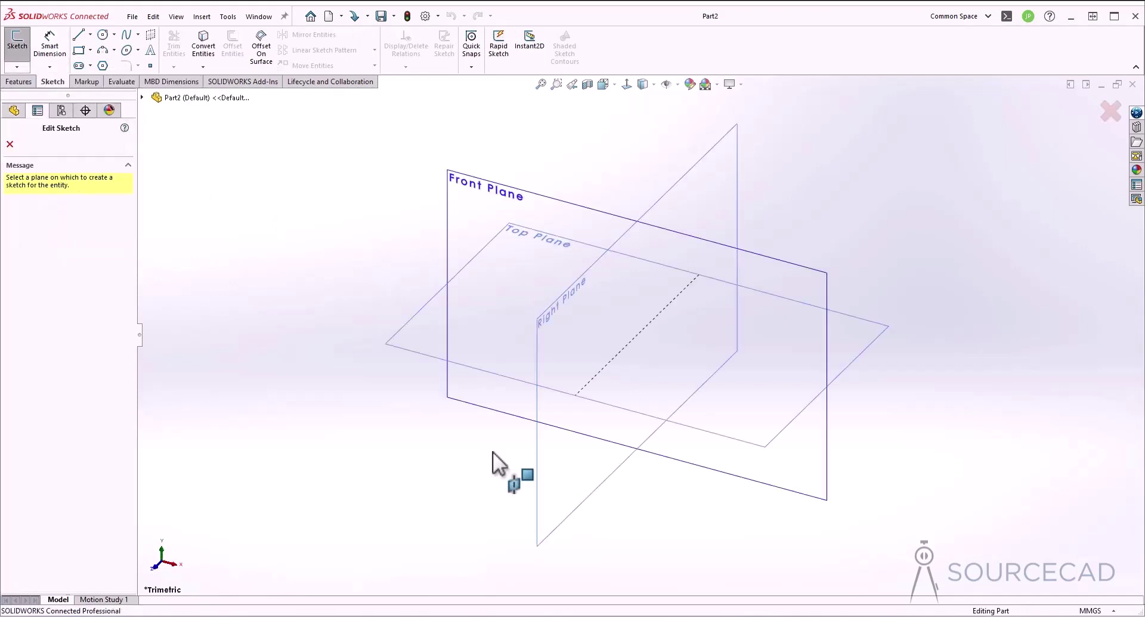
{"action": "left_click", "coordinate": [425, 331]}
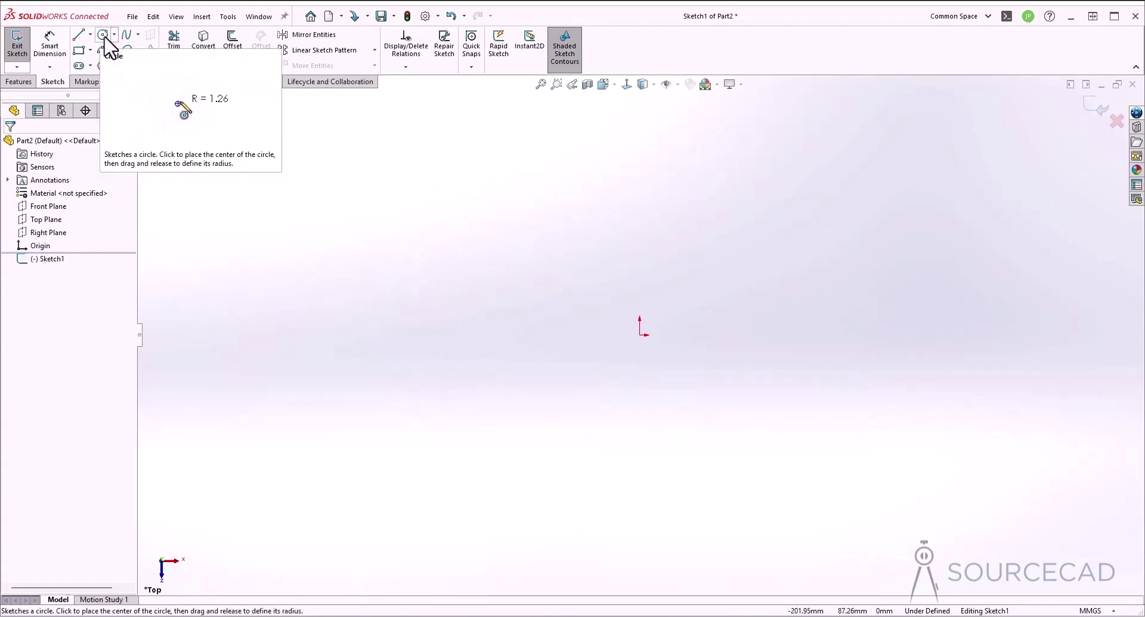
{"action": "left_click", "coordinate": [1091, 611]}
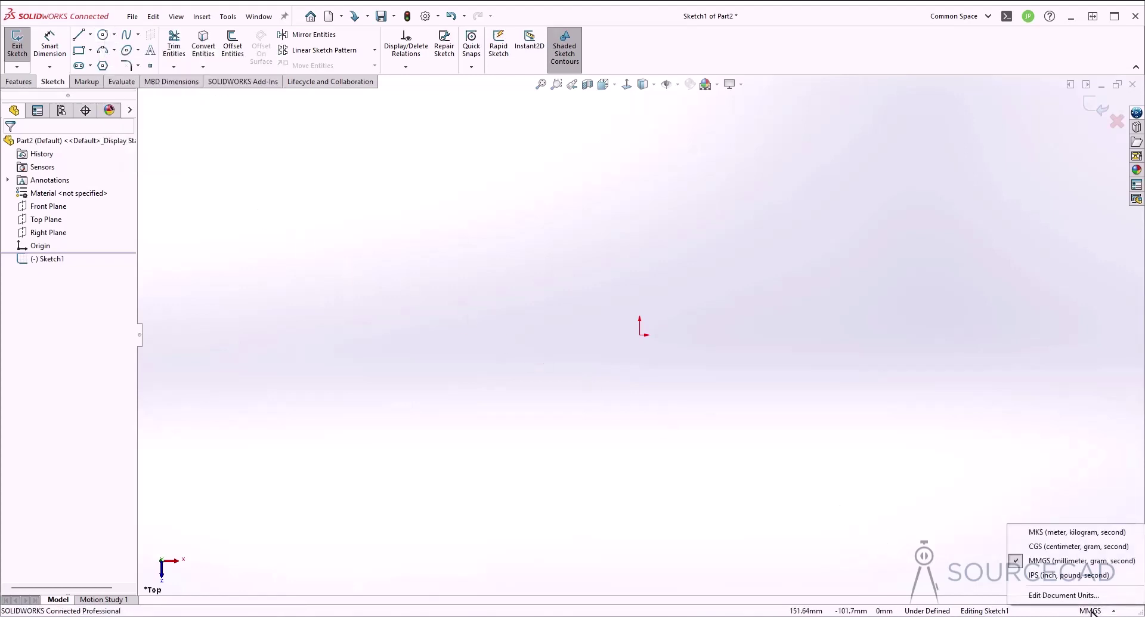
{"action": "left_click", "coordinate": [1050, 445]}
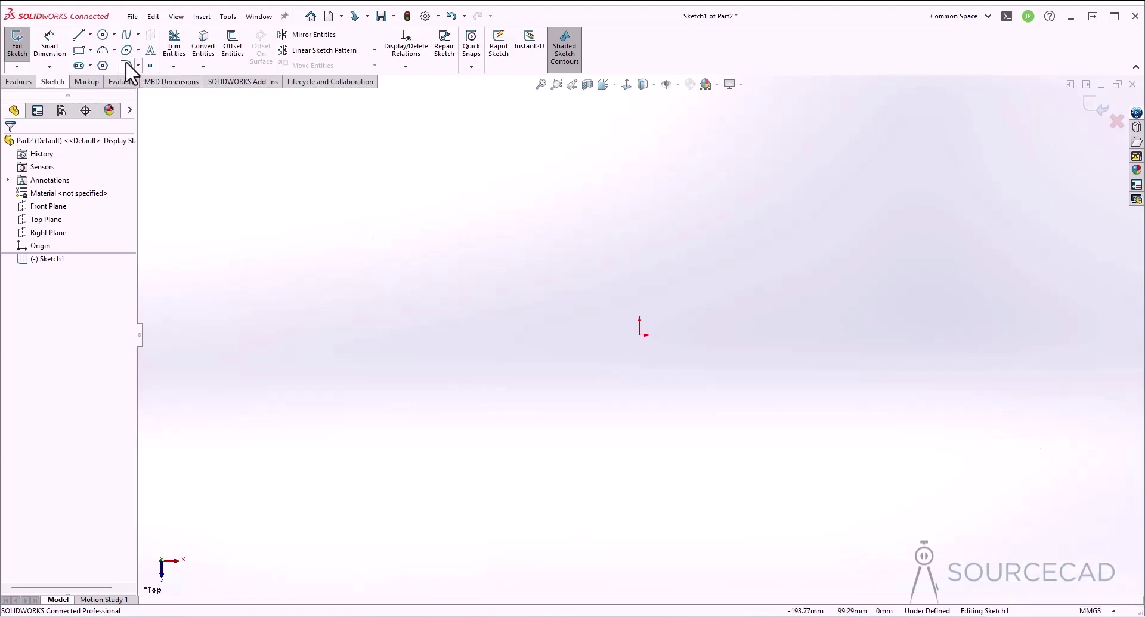
Sketch a circle centred on the origin with a radius of about 37 mm
{"action": "left_click", "coordinate": [103, 35]}
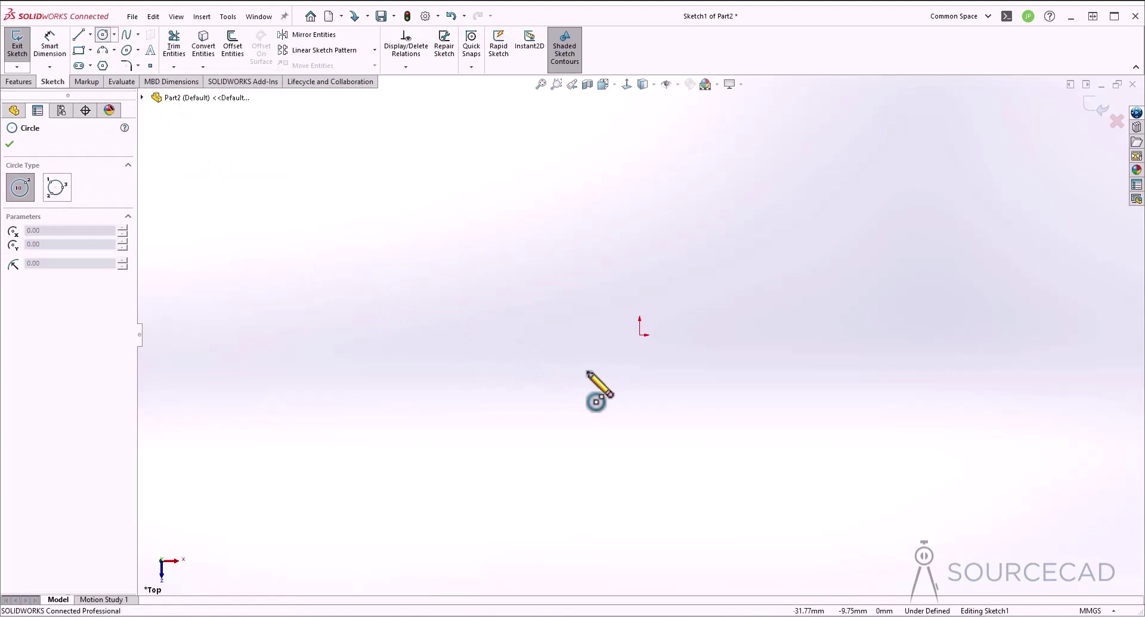
{"action": "left_click", "coordinate": [640, 334]}
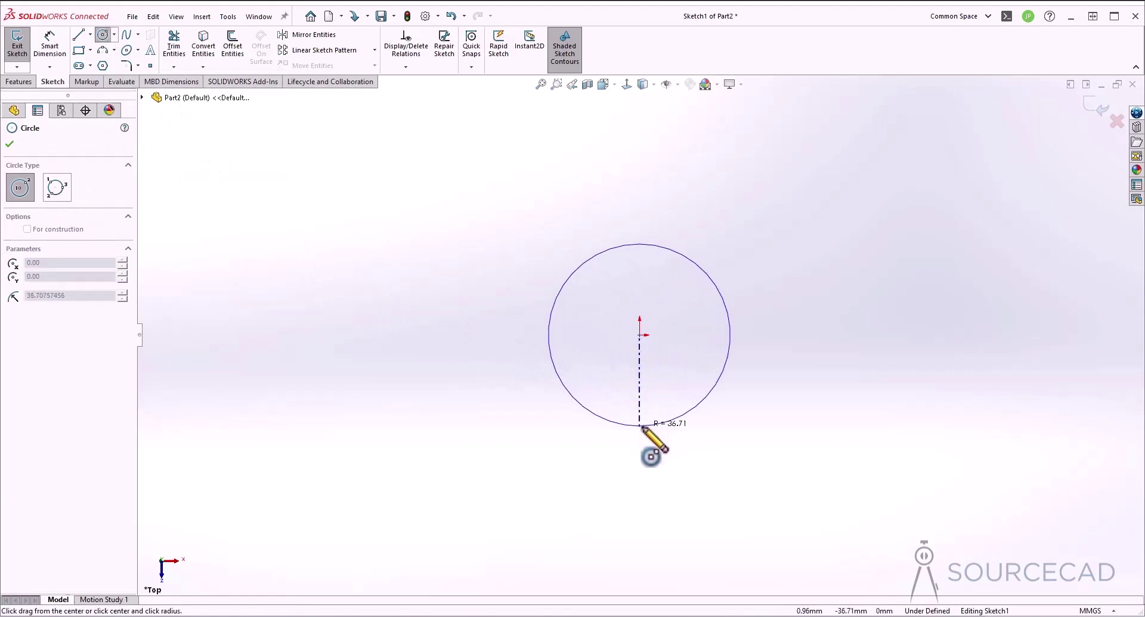
{"action": "left_click", "coordinate": [644, 428]}
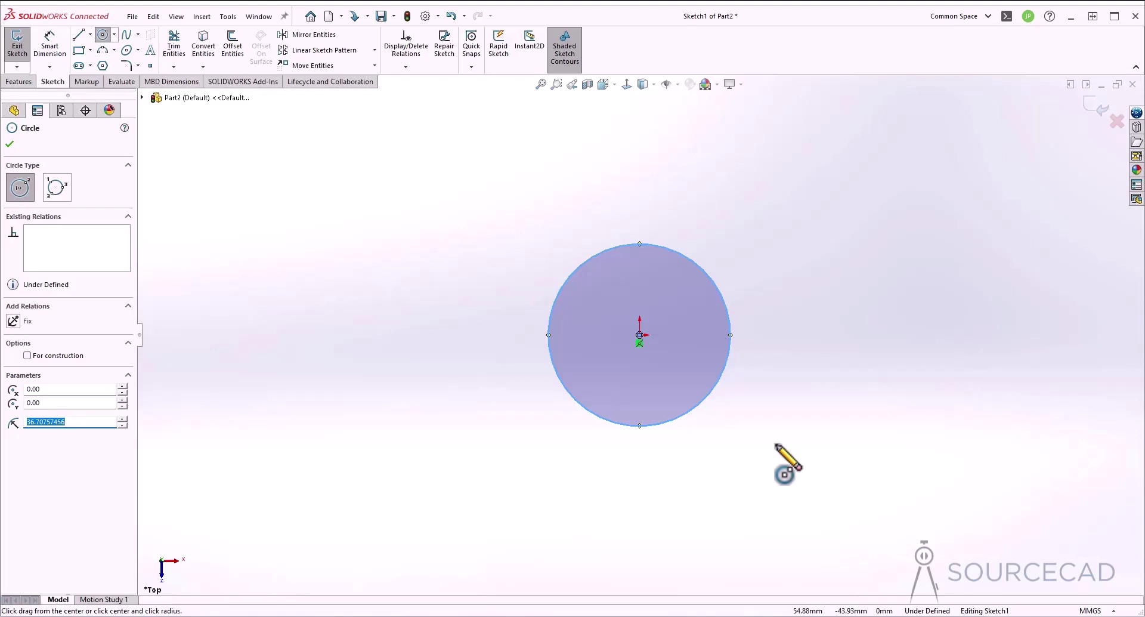
{"action": "key", "text": "Escape"}
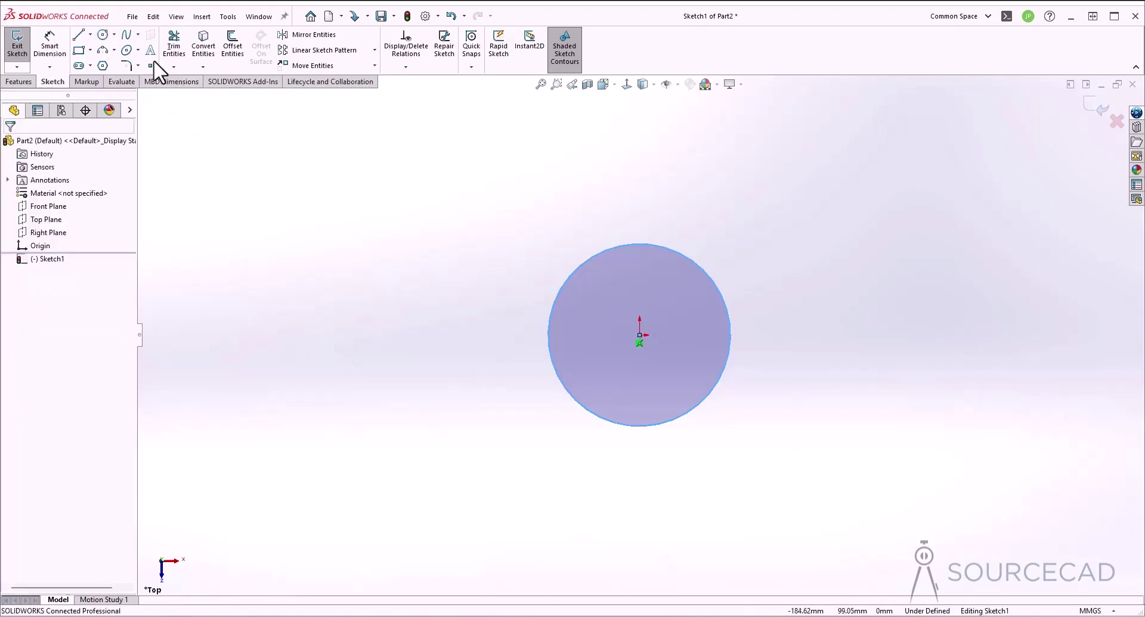
Dimension the circle's diameter and set it to 150 mm
{"action": "left_click", "coordinate": [49, 44]}
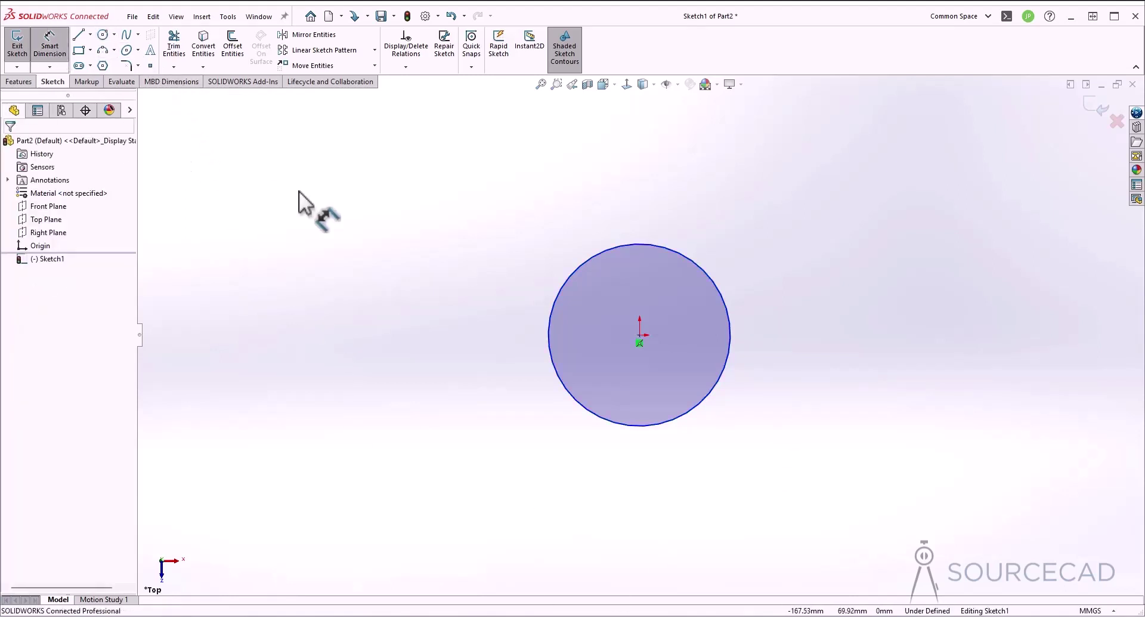
{"action": "left_click", "coordinate": [550, 298]}
{"action": "left_click", "coordinate": [448, 293]}
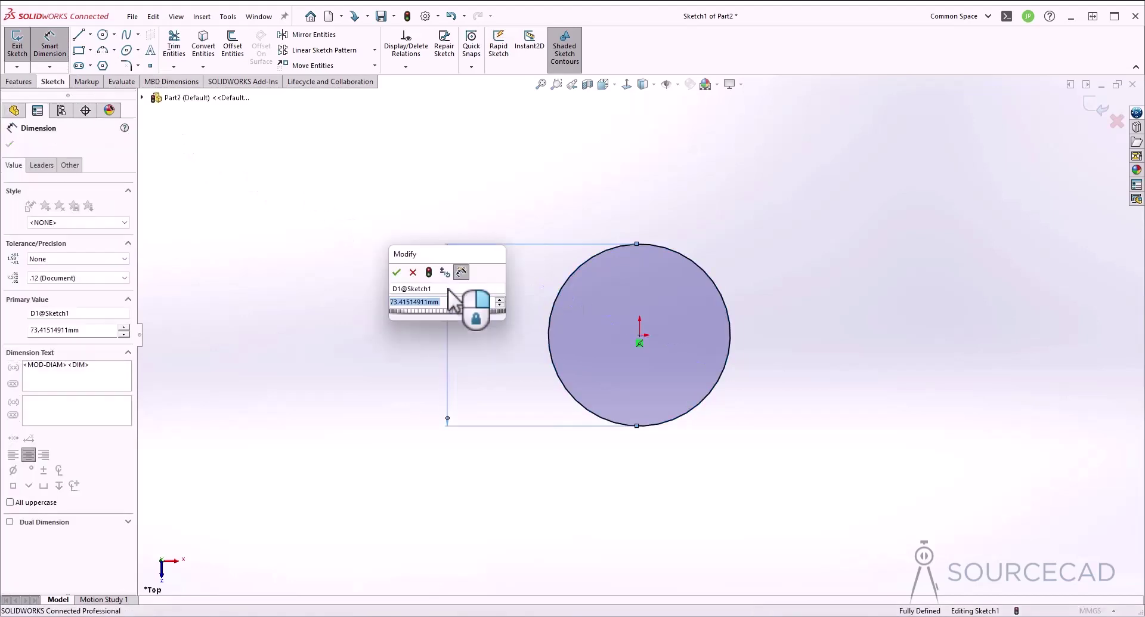
{"action": "type", "text": "150"}
{"action": "key", "text": "Return"}
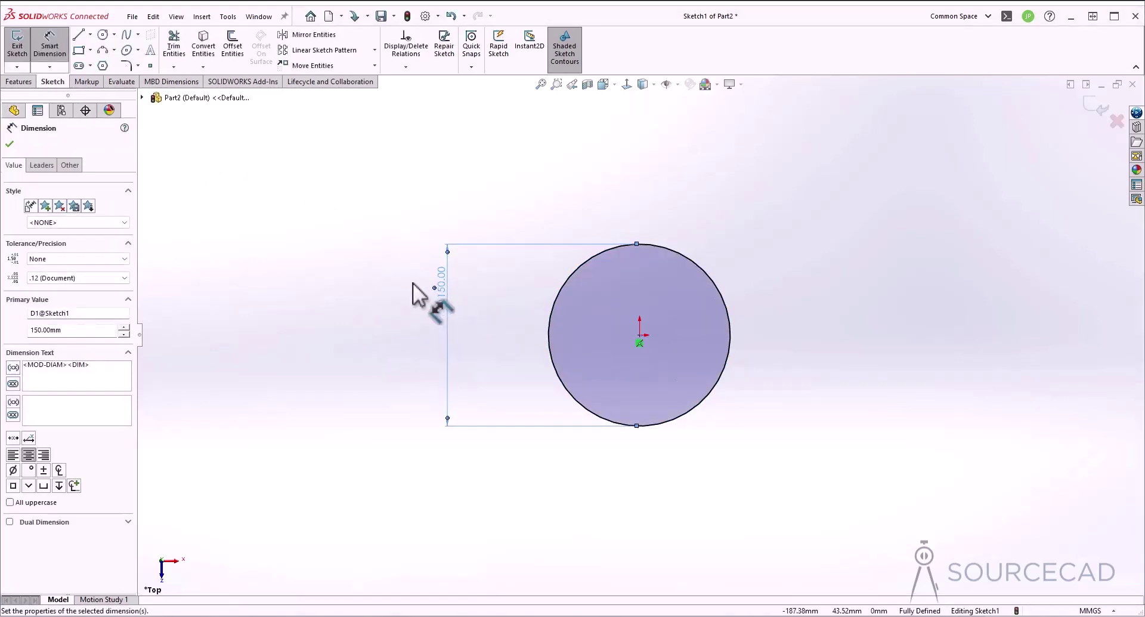
{"action": "left_click", "coordinate": [435, 332]}
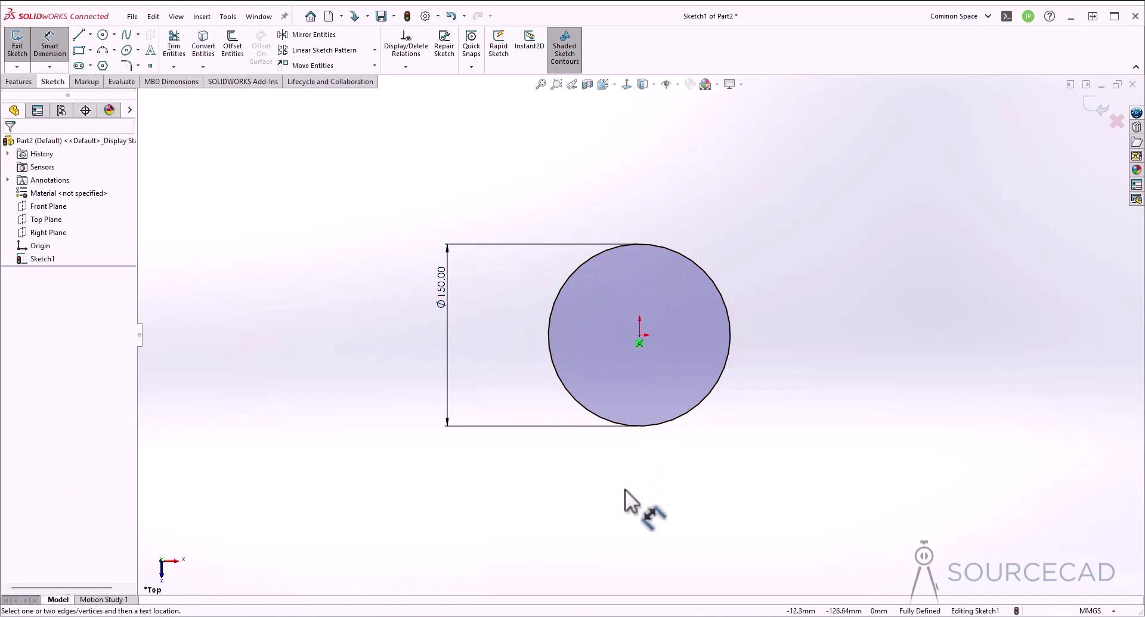
{"action": "key", "text": "Escape"}
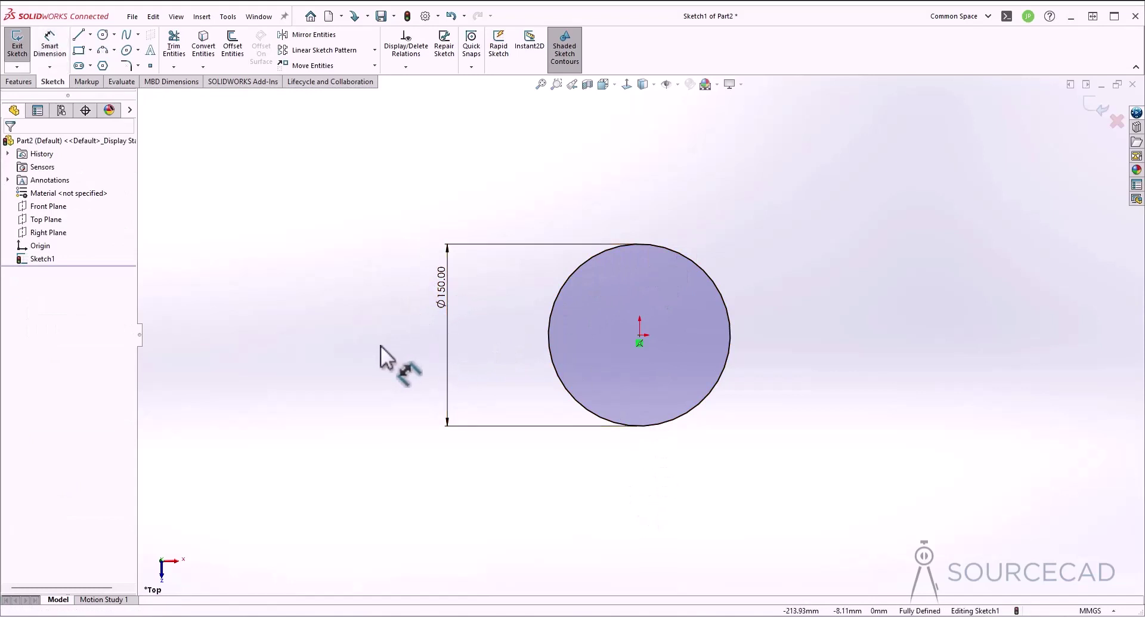
Sketch a smaller circle of about 30 mm radius centred on the top quadrant point of the 150 mm circle
{"action": "left_click", "coordinate": [104, 36]}
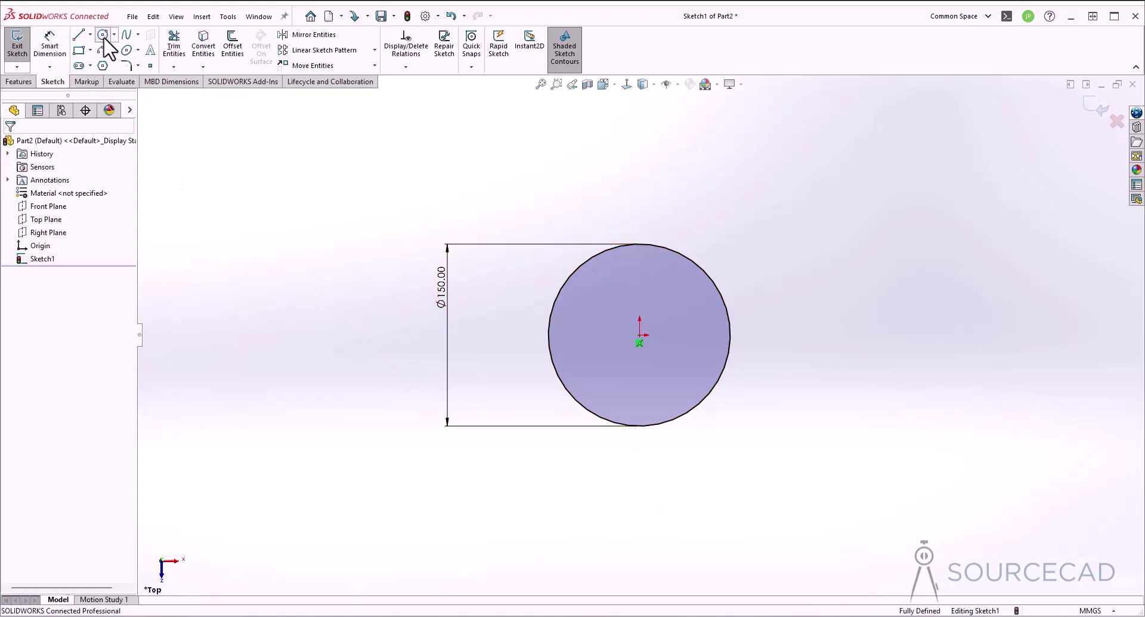
{"action": "left_click", "coordinate": [640, 244]}
{"action": "left_click", "coordinate": [643, 278]}
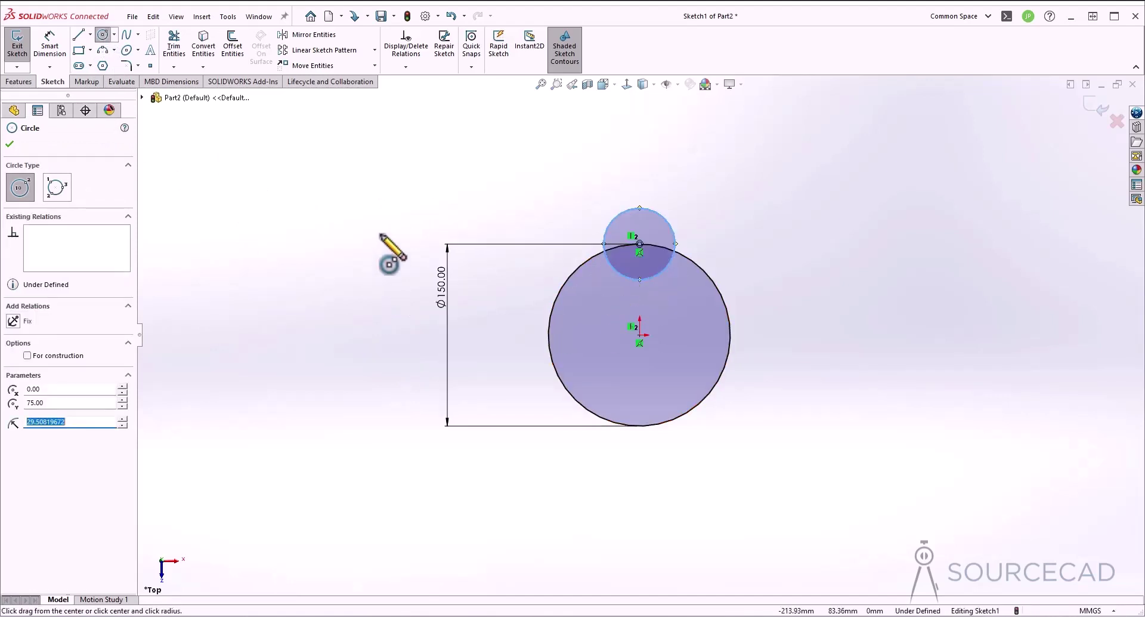
{"action": "key", "text": "Escape"}
Dimension the small circle's diameter and set it to 72 mm
{"action": "left_click", "coordinate": [49, 46]}
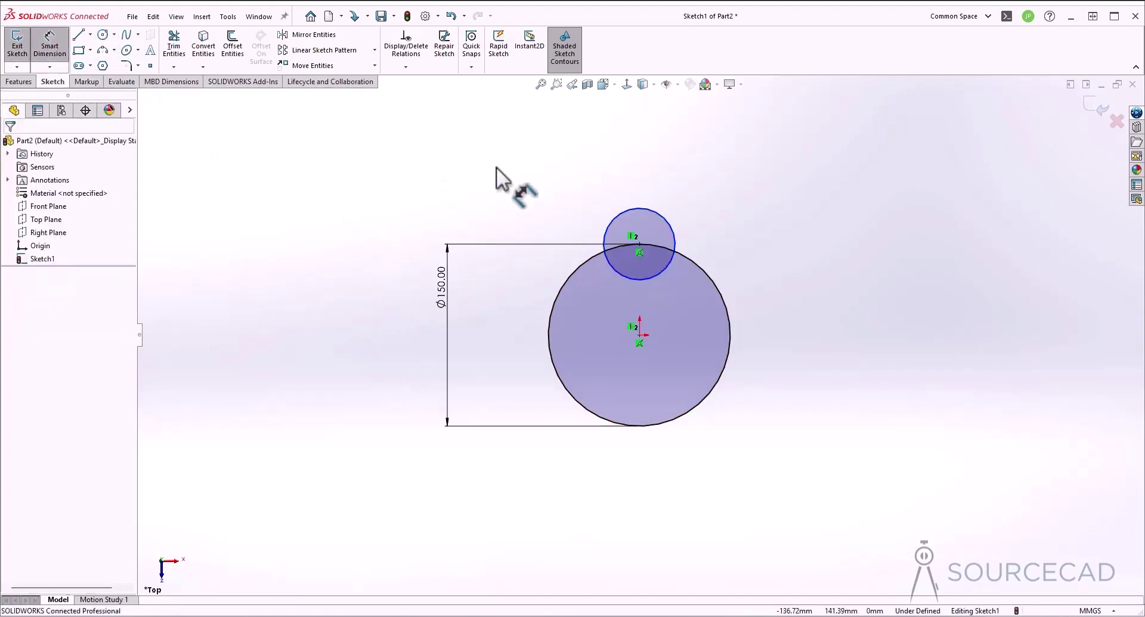
{"action": "left_click", "coordinate": [615, 224]}
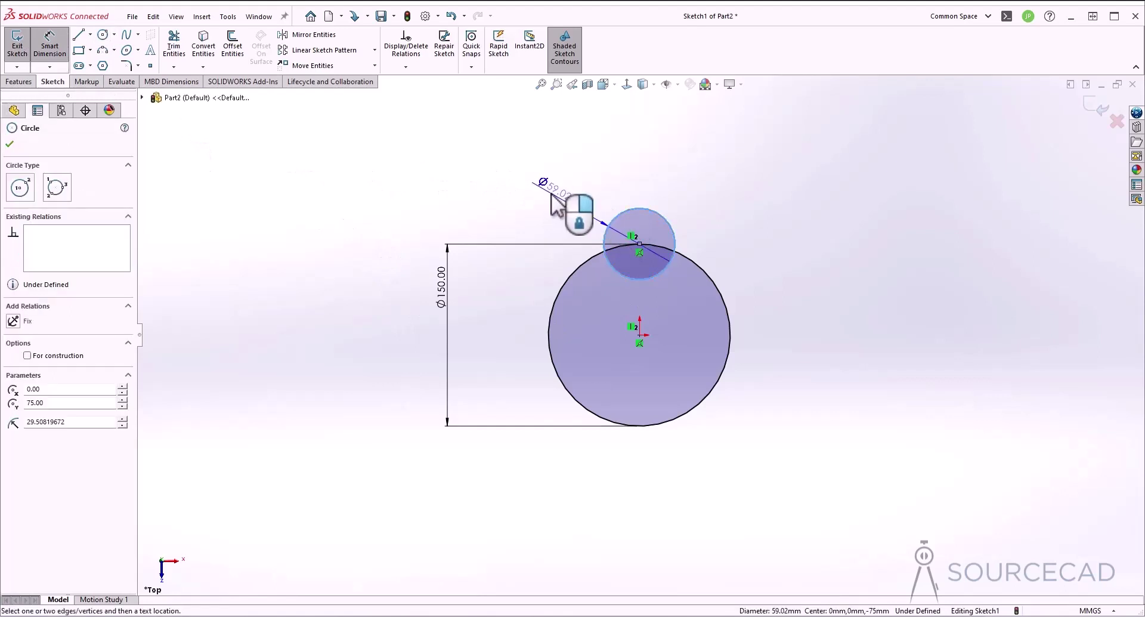
{"action": "left_click", "coordinate": [469, 210]}
{"action": "type", "text": "72"}
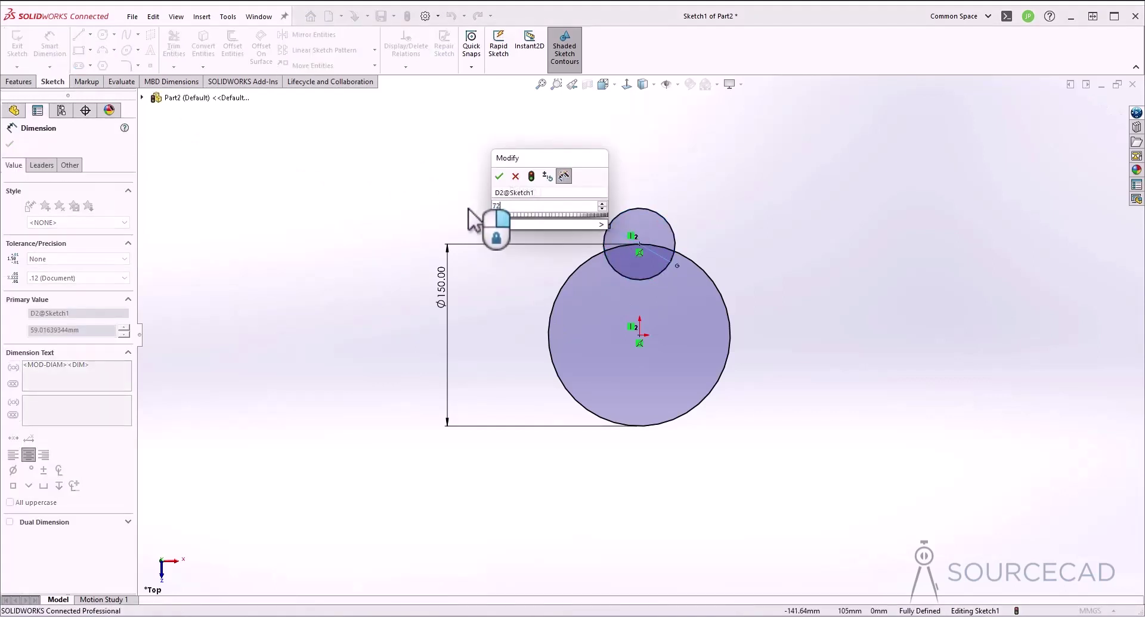
{"action": "key", "text": "Return"}
{"action": "left_click", "coordinate": [785, 208]}
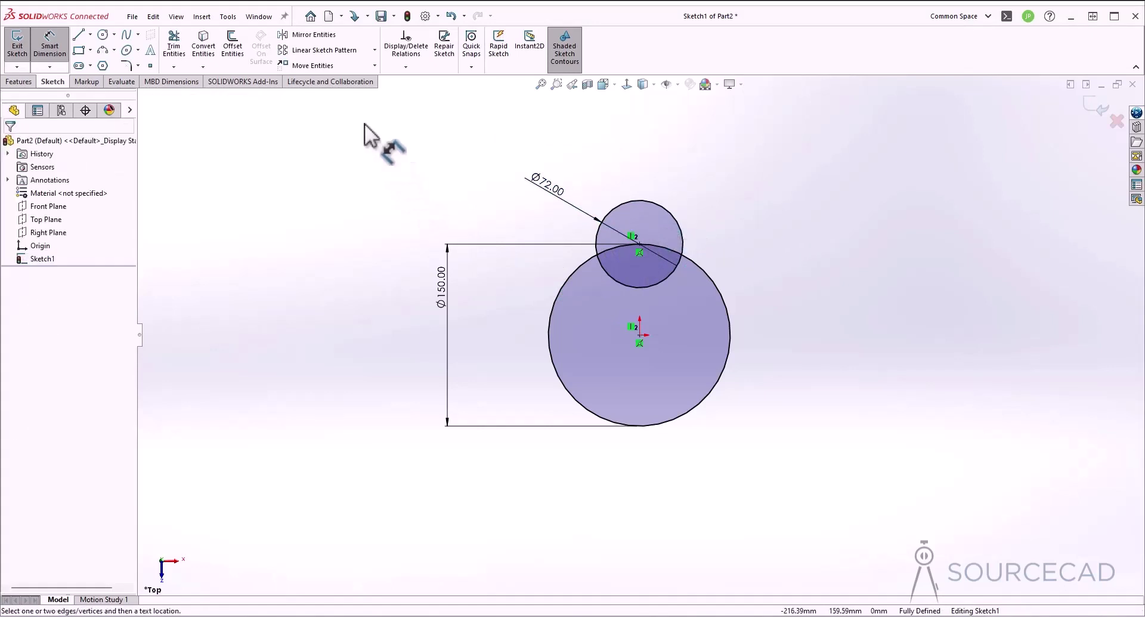
Create a circular sketch pattern of the 72 mm circle around the origin with 3 equally spaced instances over 360 degrees
{"action": "left_click", "coordinate": [375, 50]}
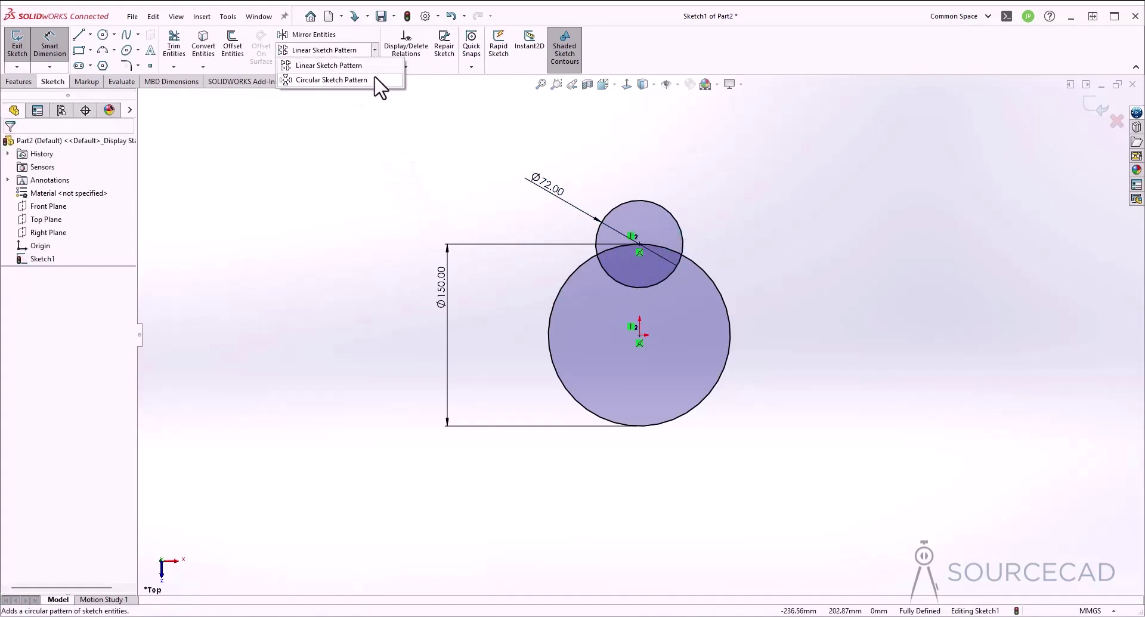
{"action": "left_click", "coordinate": [376, 79]}
{"action": "left_click", "coordinate": [624, 208]}
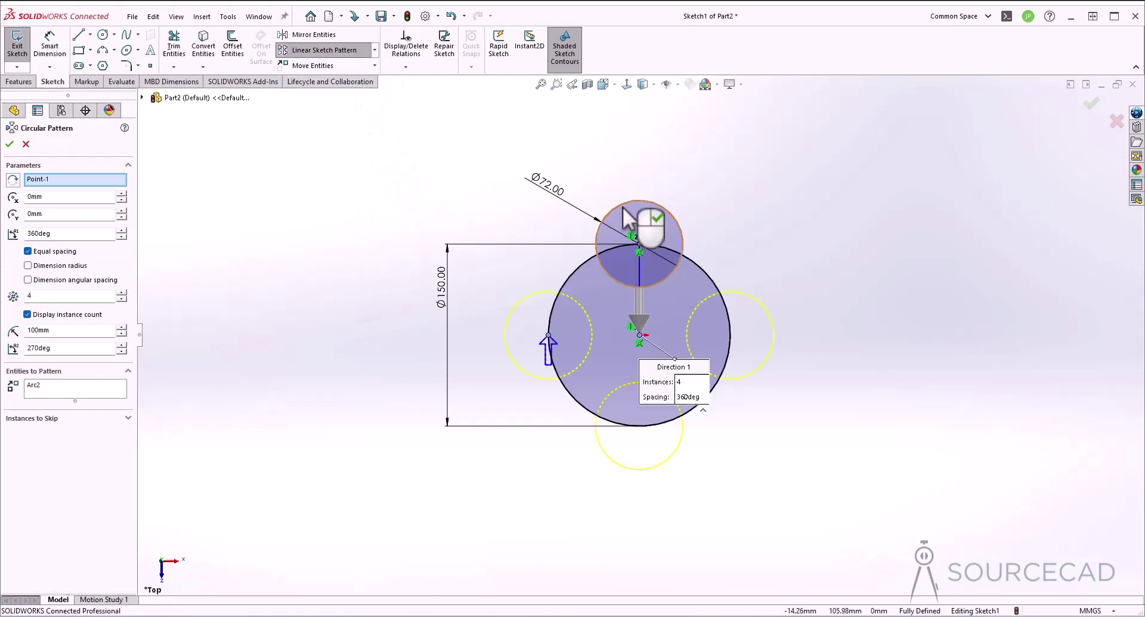
{"action": "left_click_drag", "start_coordinate": [629, 312], "coordinate": [640, 334]}
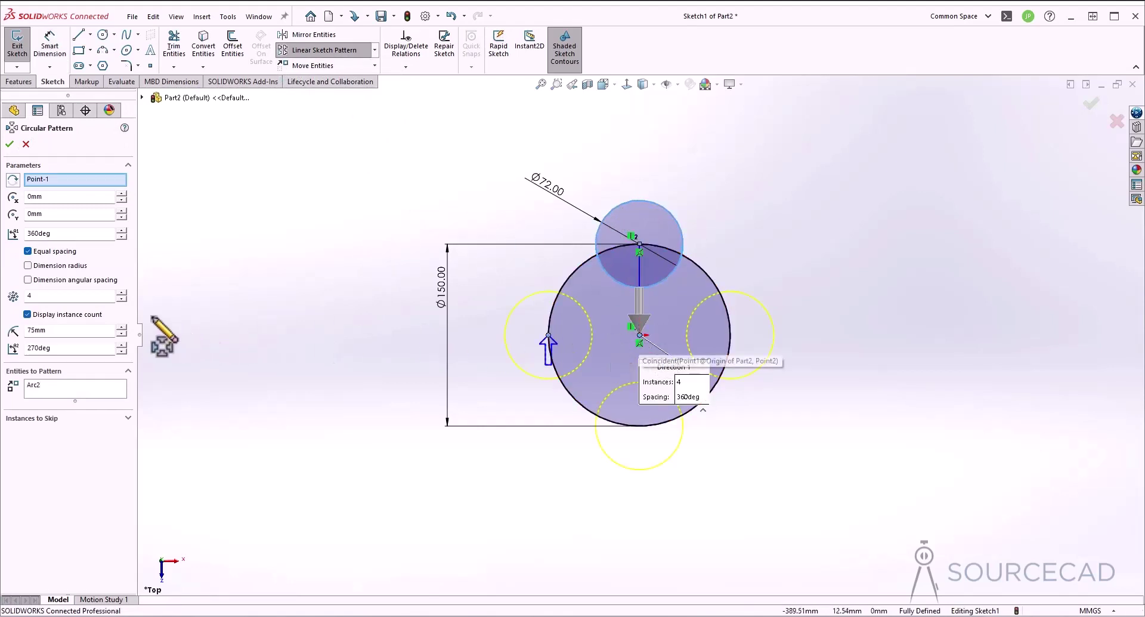
{"action": "left_click", "coordinate": [122, 298]}
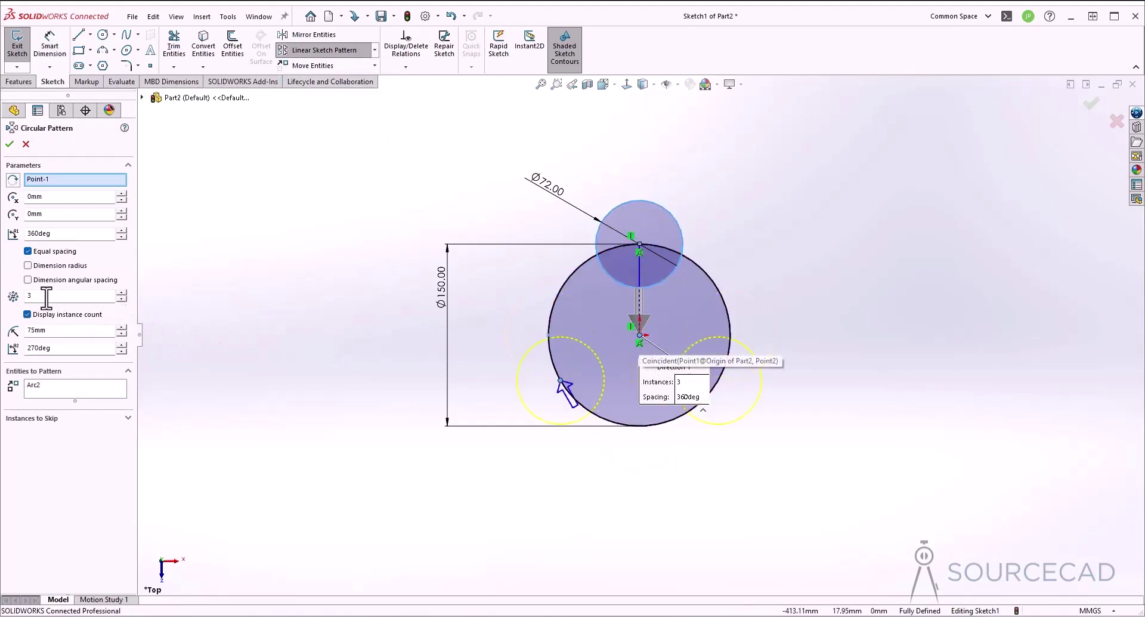
{"action": "left_click", "coordinate": [10, 144]}
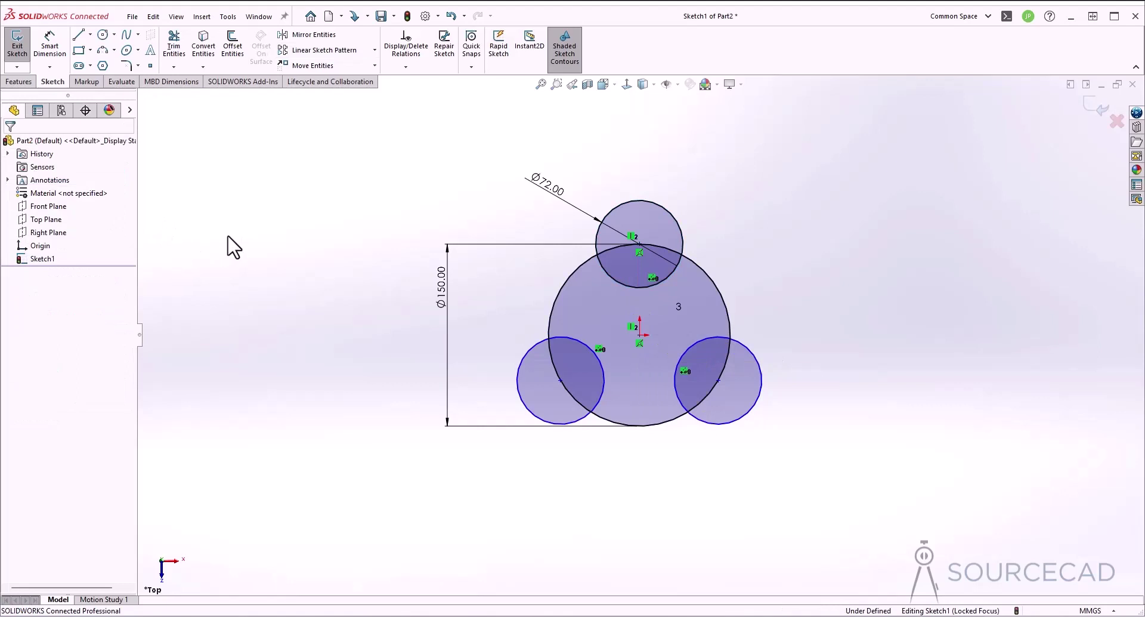
Trim the outer parts of the three small circles and the large circle's segments inside them, leaving a closed three-lobed profile
{"action": "left_click", "coordinate": [175, 44]}
{"action": "mouse_move", "coordinate": [448, 203]}
{"action": "left_mouse_down"}
{"action": "mouse_move", "coordinate": [624, 256]}
{"action": "mouse_move", "coordinate": [696, 248]}
{"action": "mouse_move", "coordinate": [745, 346]}
{"action": "mouse_move", "coordinate": [734, 379]}
{"action": "mouse_move", "coordinate": [636, 499]}
{"action": "mouse_move", "coordinate": [537, 412]}
{"action": "mouse_move", "coordinate": [573, 394]}
{"action": "left_mouse_up"}
{"action": "key", "text": "Escape"}
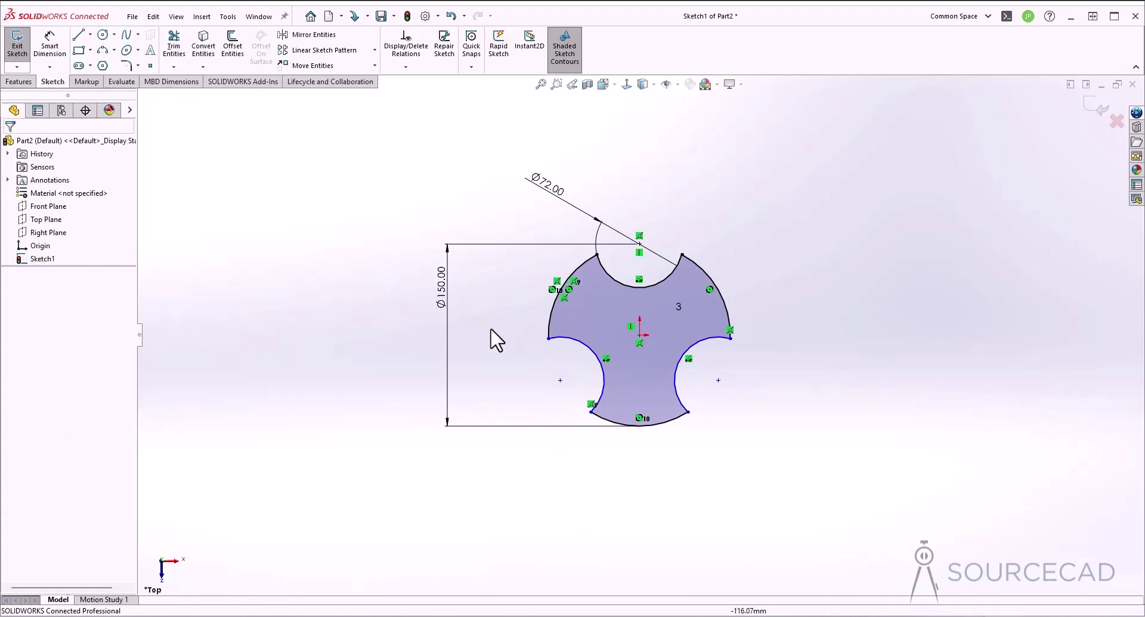
Apply 10 mm sketch fillets to all six corners of the three-lobed profile
{"action": "left_click", "coordinate": [126, 66]}
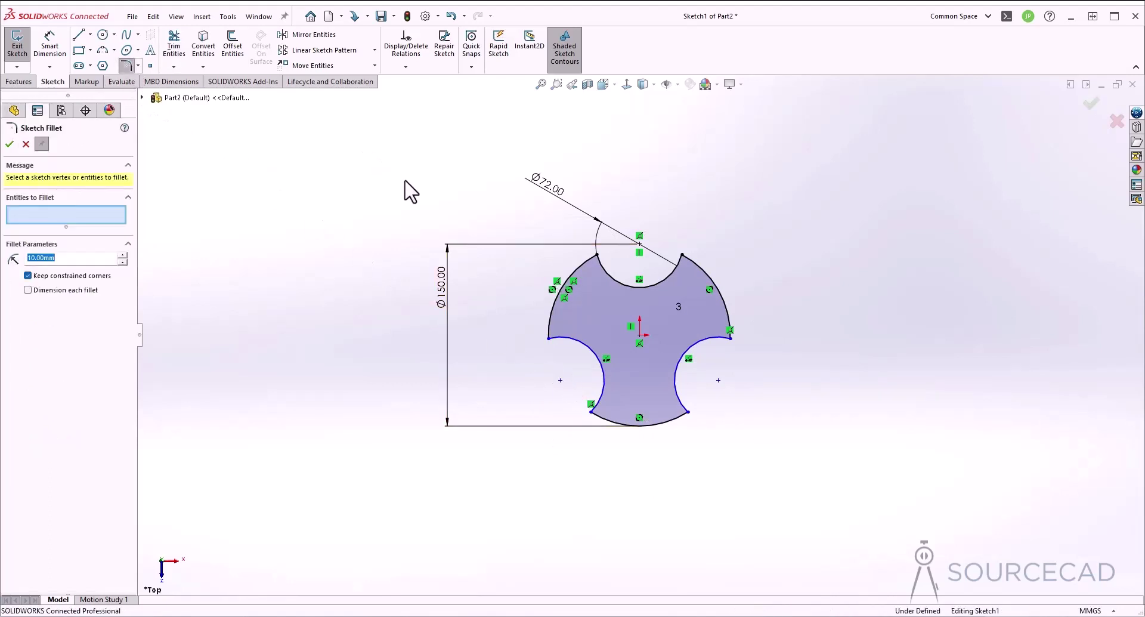
{"action": "left_click_drag", "start_coordinate": [370, 154], "coordinate": [802, 516]}
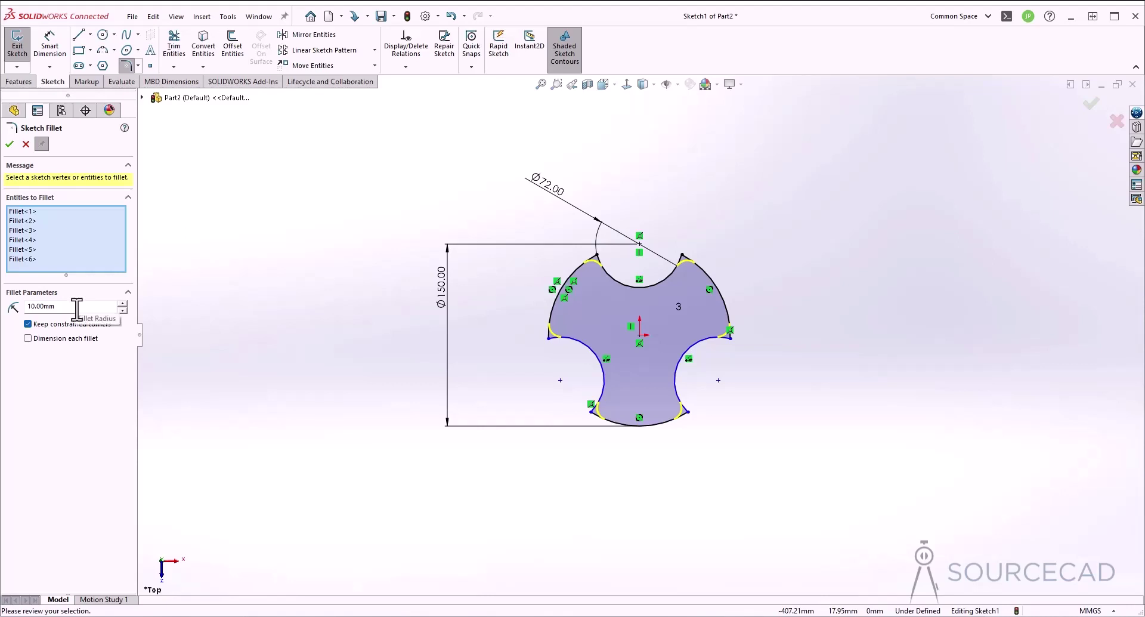
{"action": "left_click", "coordinate": [10, 145]}
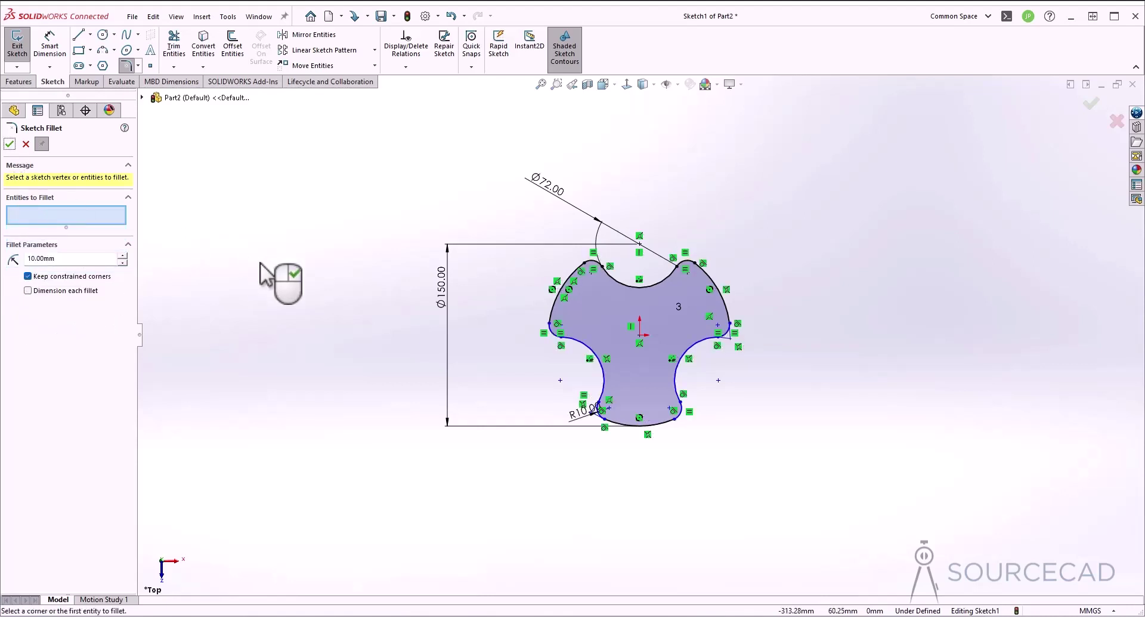
{"action": "left_click", "coordinate": [8, 145]}
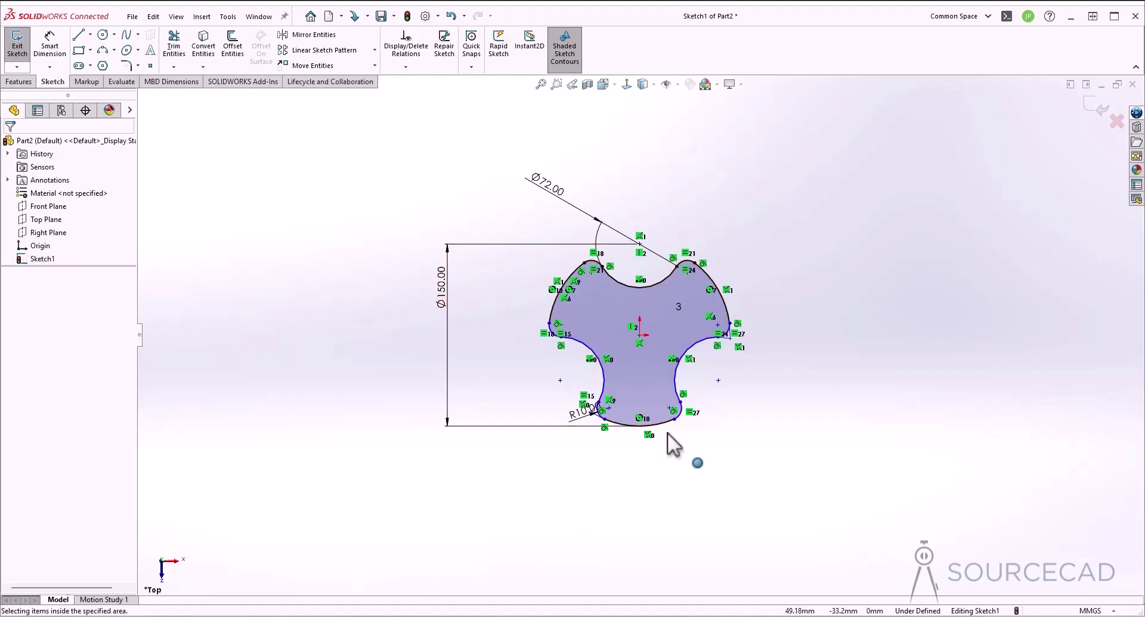
Sketch a circle about 3.8 mm in diameter inside the lower lobe, centred about 69.3 mm directly below the origin
{"action": "left_click", "coordinate": [103, 35]}
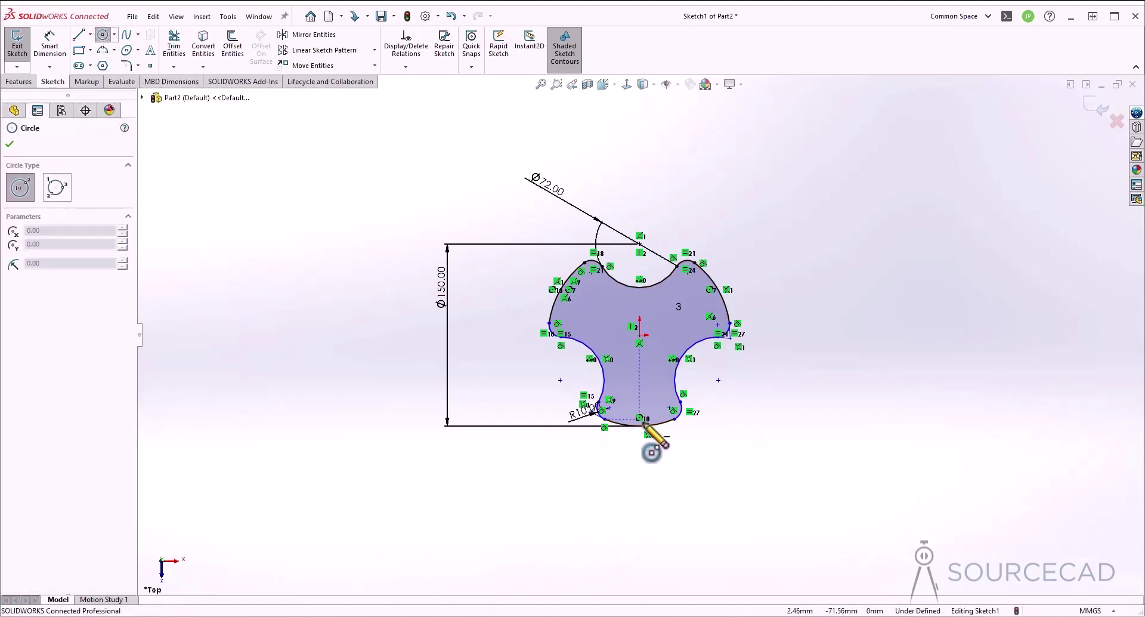
{"action": "scroll", "coordinate": [642, 425], "scroll_direction": "up", "scroll_amount": 3}
{"action": "scroll", "coordinate": [642, 423], "scroll_direction": "down", "scroll_amount": 6}
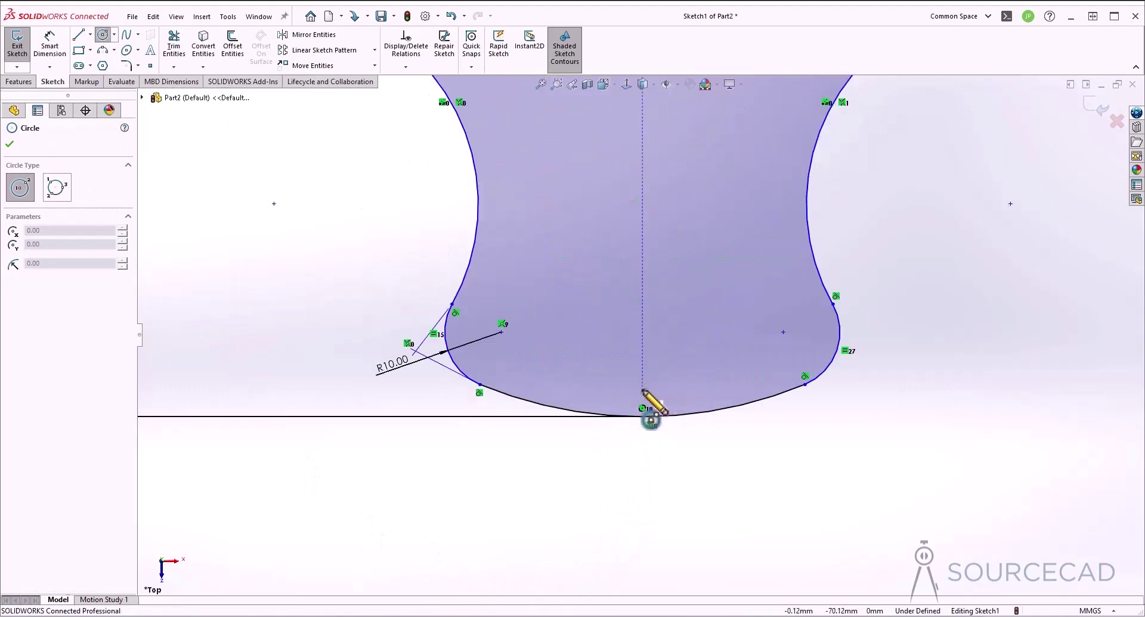
{"action": "left_click_drag", "start_coordinate": [644, 385], "coordinate": [651, 392]}
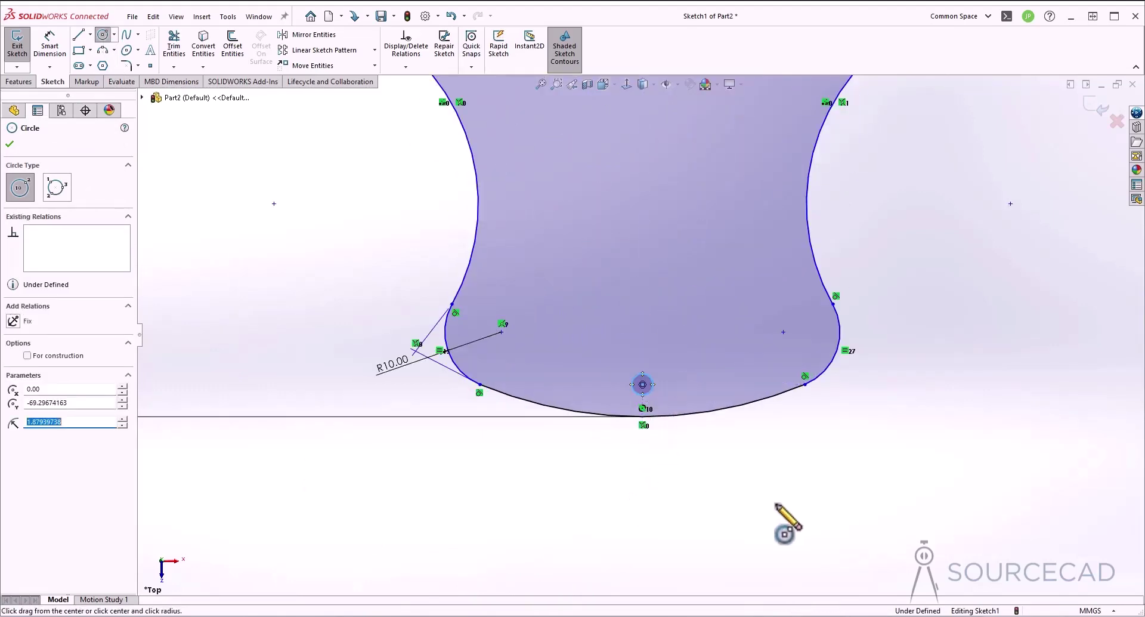
{"action": "key", "text": "Escape"}
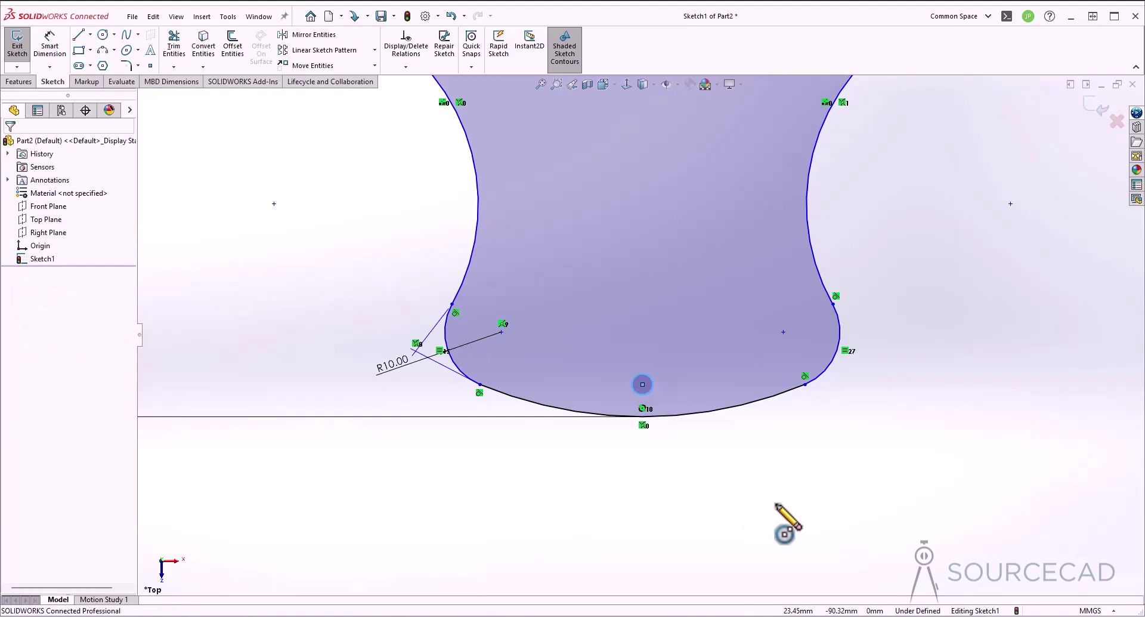
Dimension the small circle's diameter in the lower lobe and set it to 3 mm
{"action": "left_click", "coordinate": [50, 43]}
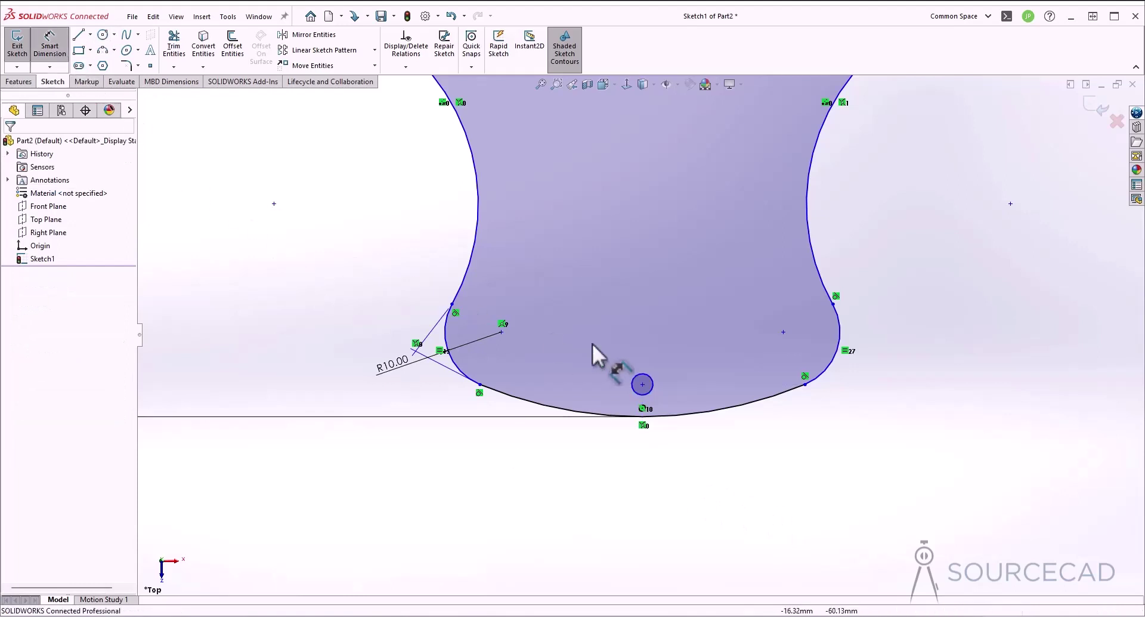
{"action": "left_click", "coordinate": [653, 388]}
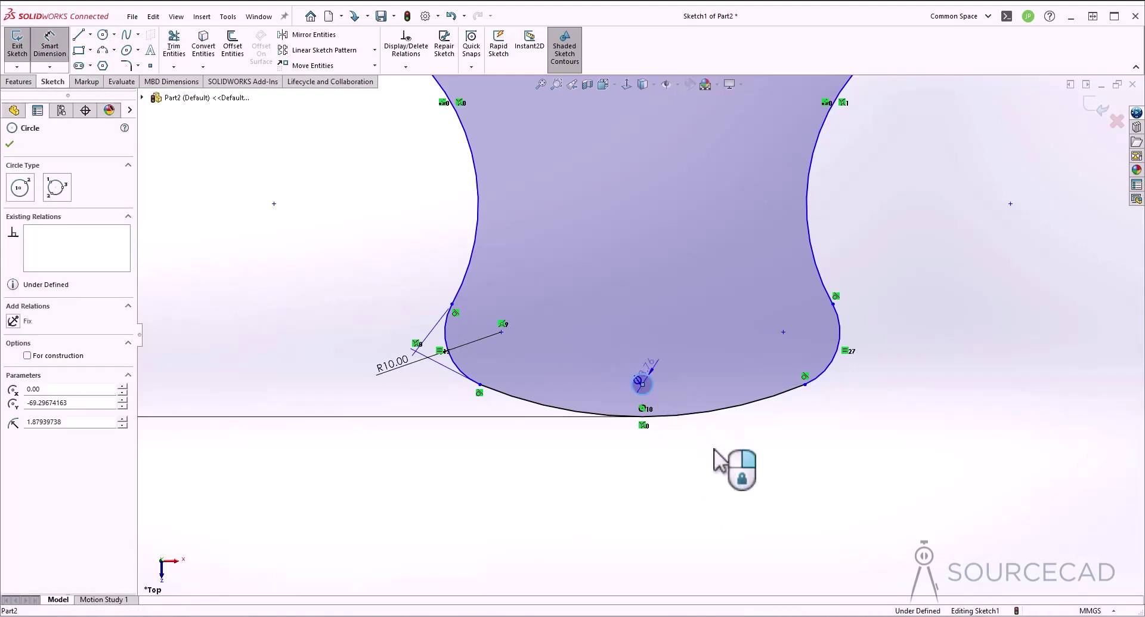
{"action": "left_click", "coordinate": [848, 486]}
{"action": "key", "text": "Return"}
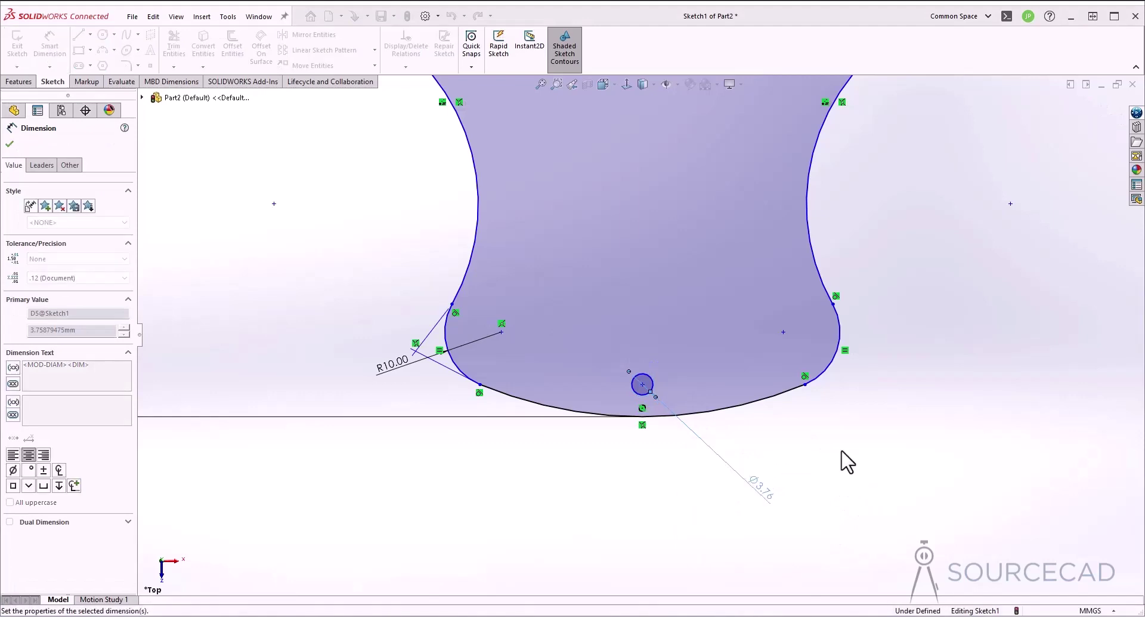
{"action": "key", "text": "Escape"}
Draw a vertical construction centerline from the origin to the centre of the 3 mm circle
{"action": "scroll", "coordinate": [746, 343], "scroll_direction": "up", "scroll_amount": 3}
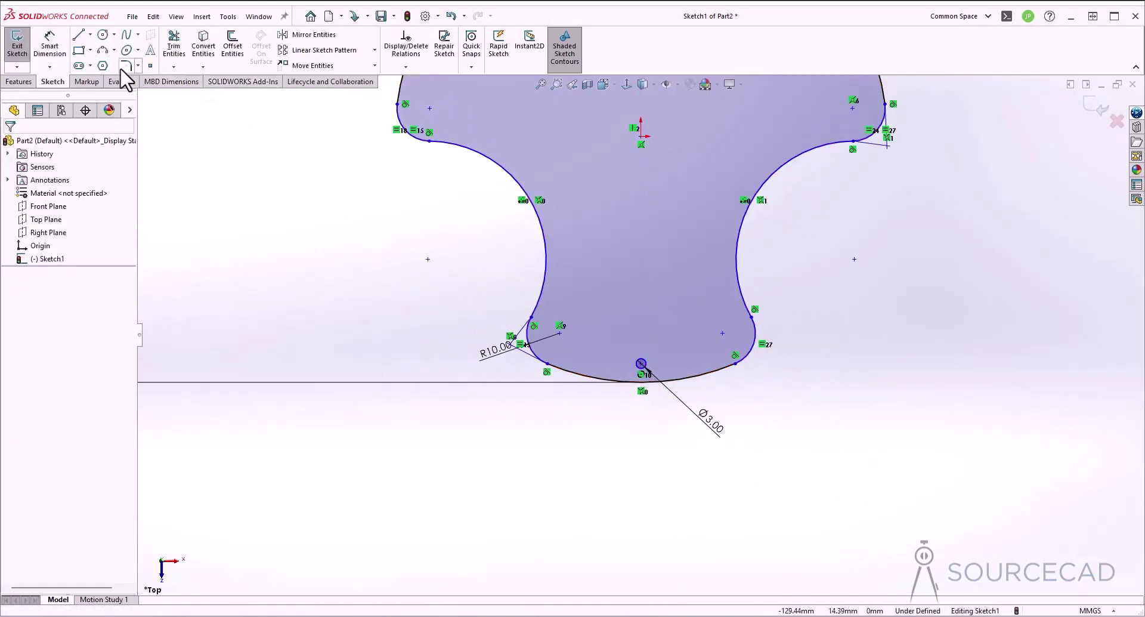
{"action": "left_click", "coordinate": [90, 34]}
{"action": "left_click", "coordinate": [107, 61]}
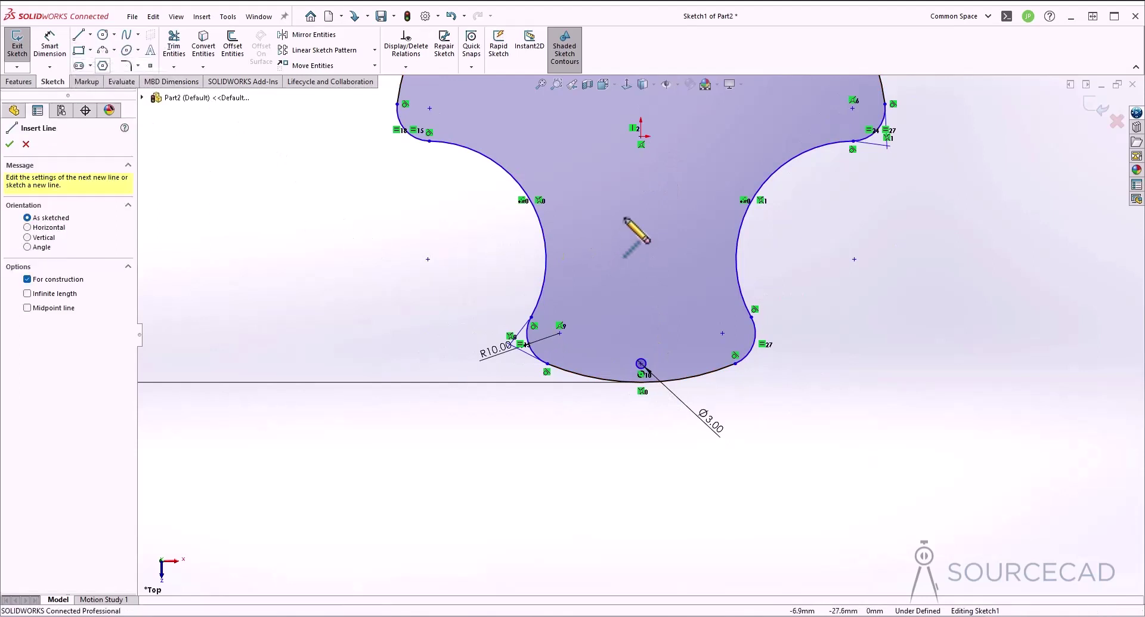
{"action": "left_click", "coordinate": [641, 144]}
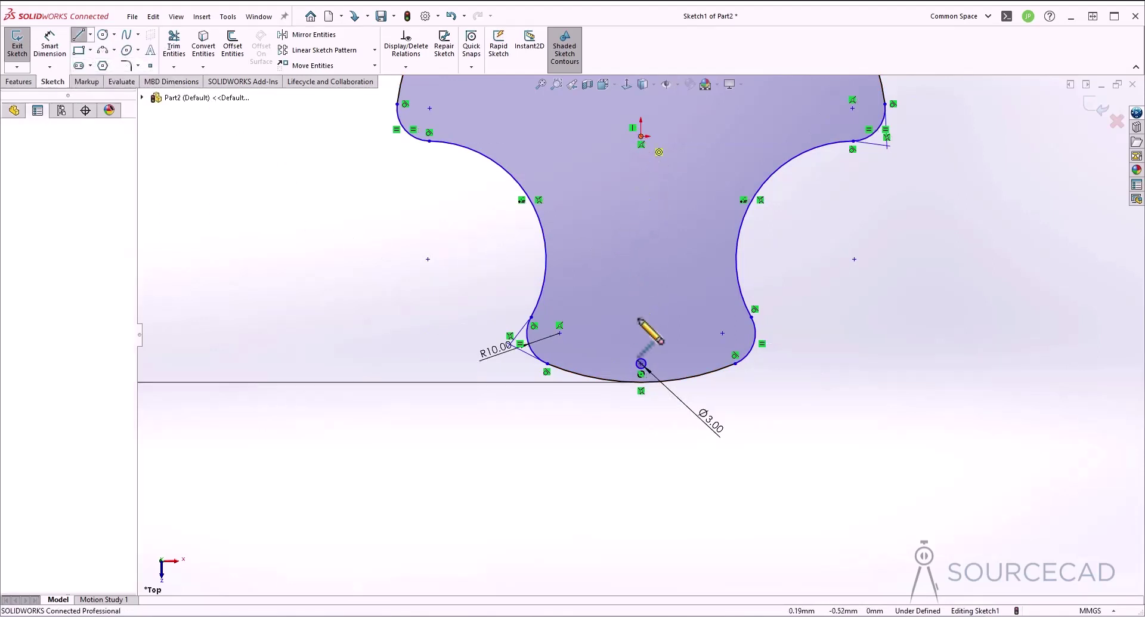
{"action": "left_click", "coordinate": [641, 363]}
{"action": "key", "text": "Escape"}
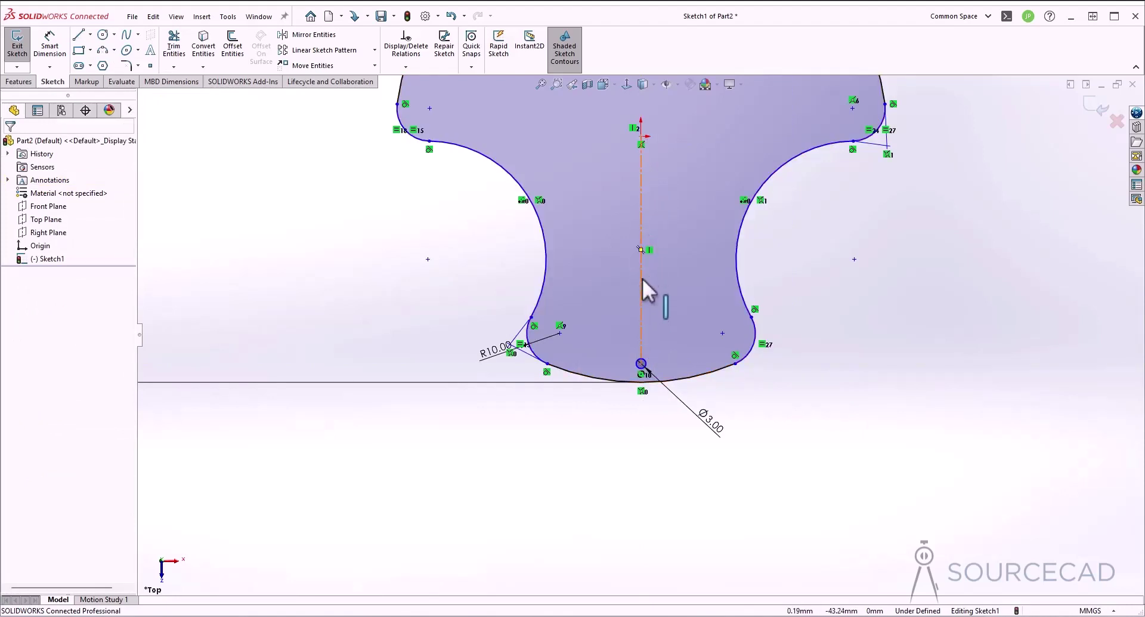
Dimension the vertical centerline's length and set it to 68.8 mm
{"action": "left_click", "coordinate": [50, 43]}
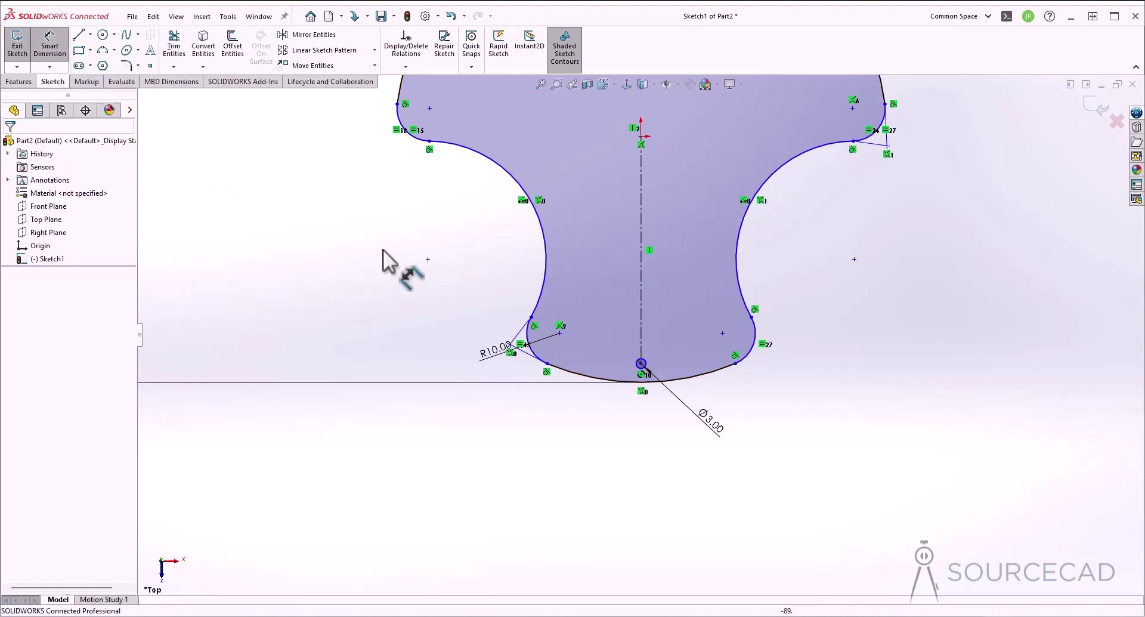
{"action": "left_click", "coordinate": [642, 280]}
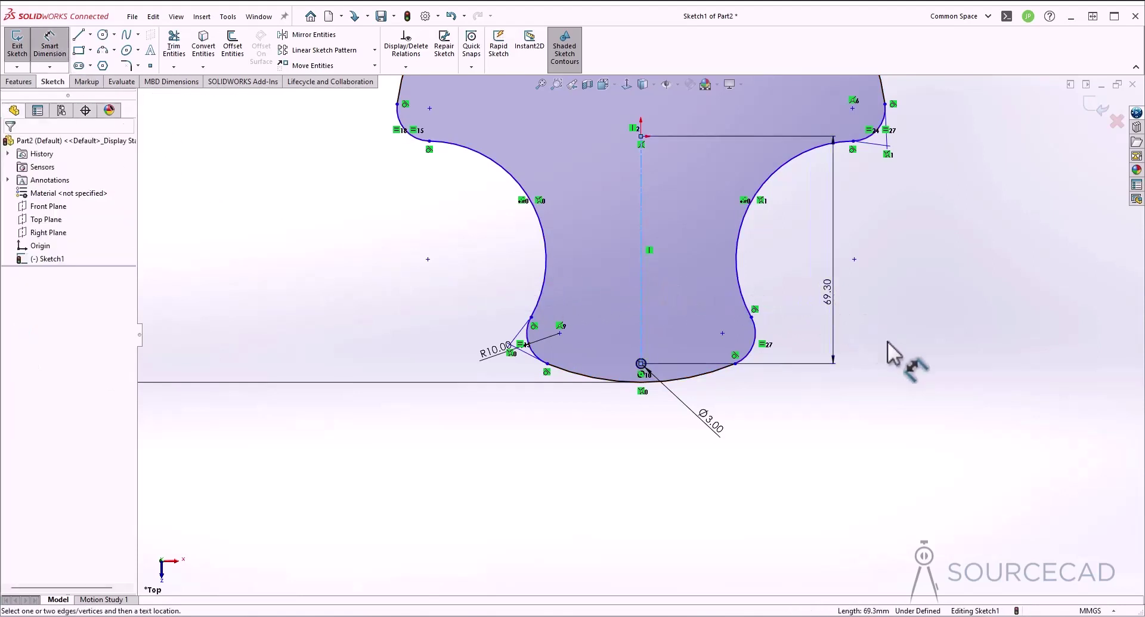
{"action": "left_click", "coordinate": [922, 342]}
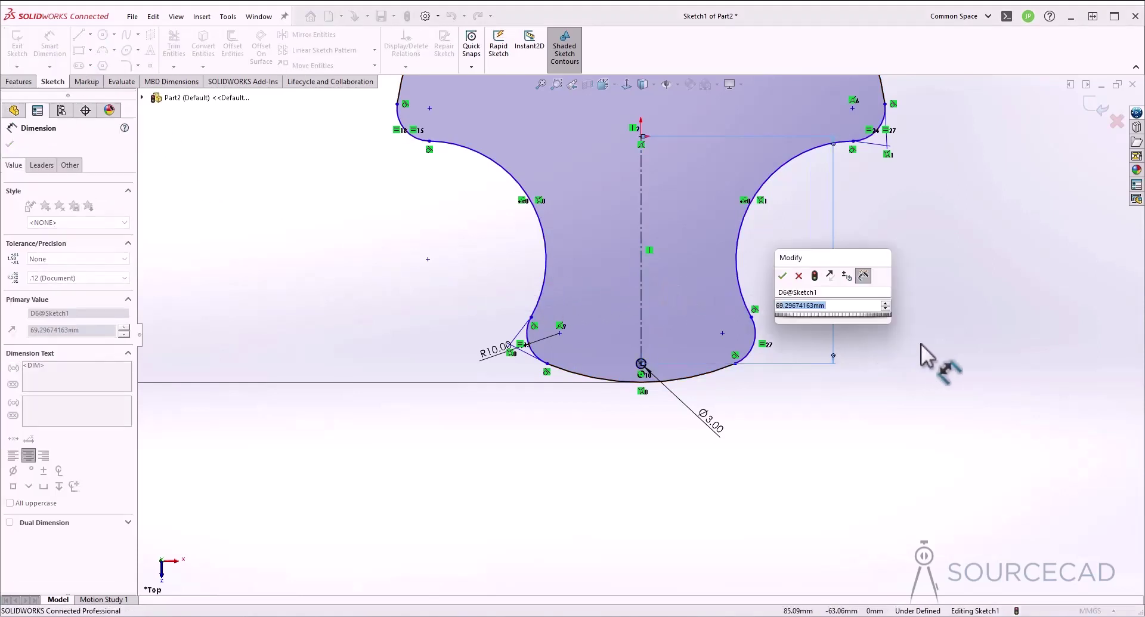
{"action": "type", "text": "68.8"}
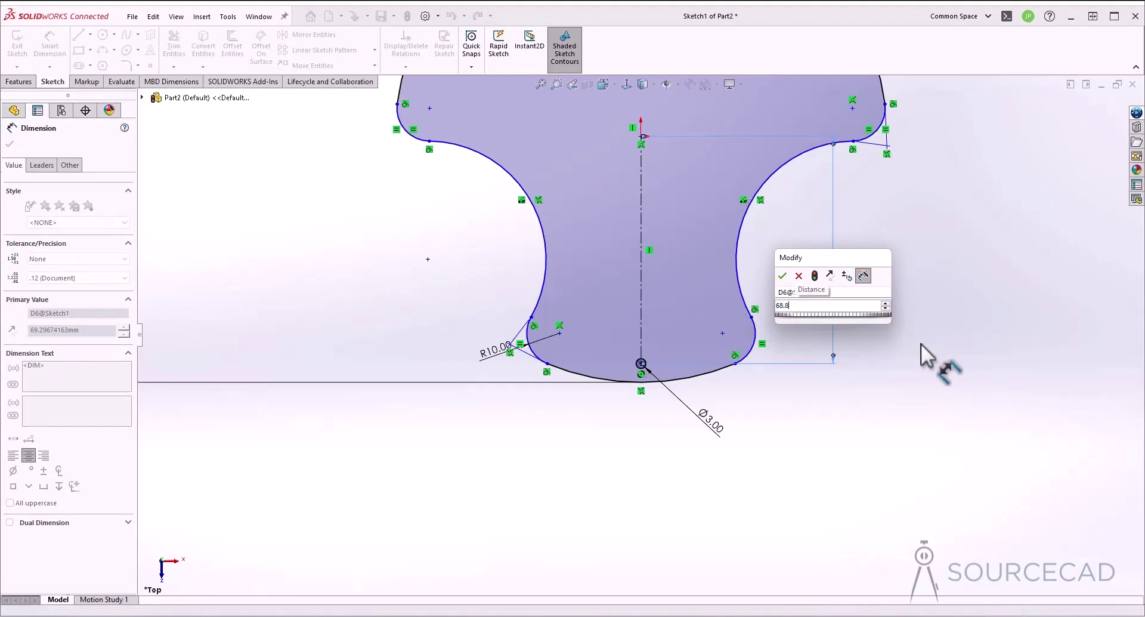
{"action": "key", "text": "Return"}
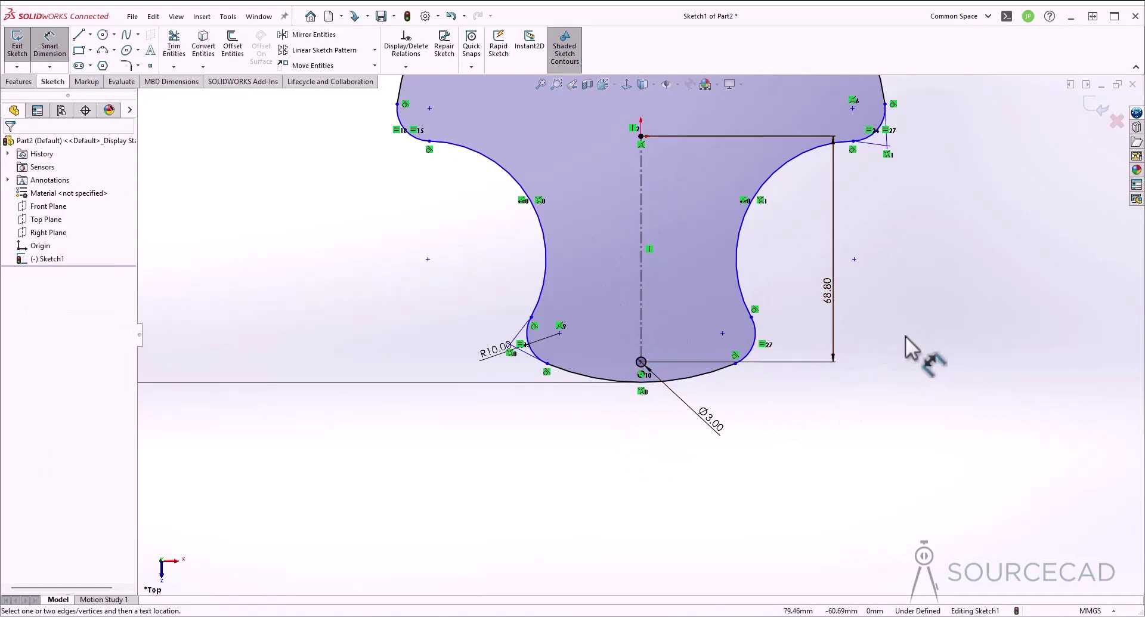
{"action": "key", "text": "Escape"}
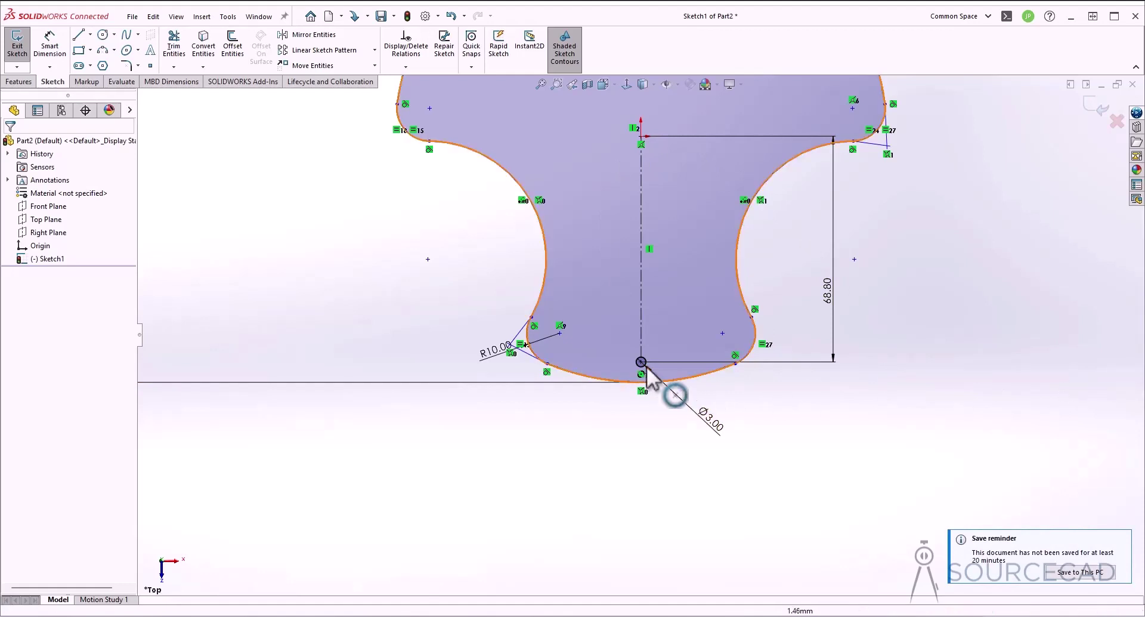
Create a circular sketch pattern of the 3 mm circle around the origin with 3 equally spaced instances over 360 degrees
{"action": "middle_click_drag", "start_coordinate": [780, 276], "coordinate": [738, 393], "text": "ctrl"}
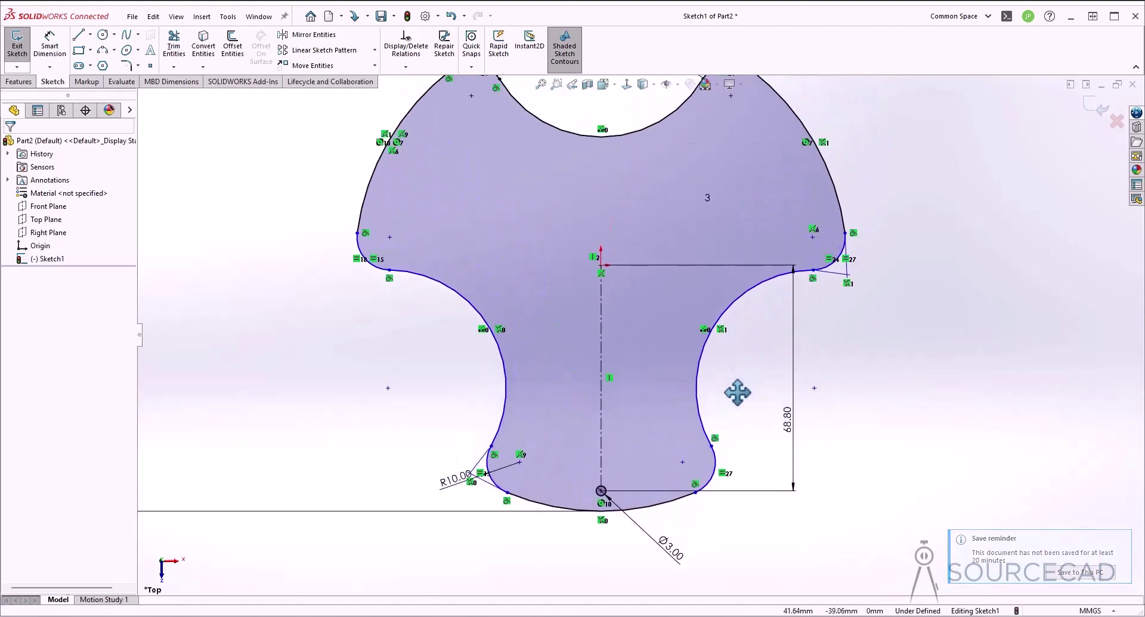
{"action": "left_click", "coordinate": [375, 50]}
{"action": "left_click", "coordinate": [361, 80]}
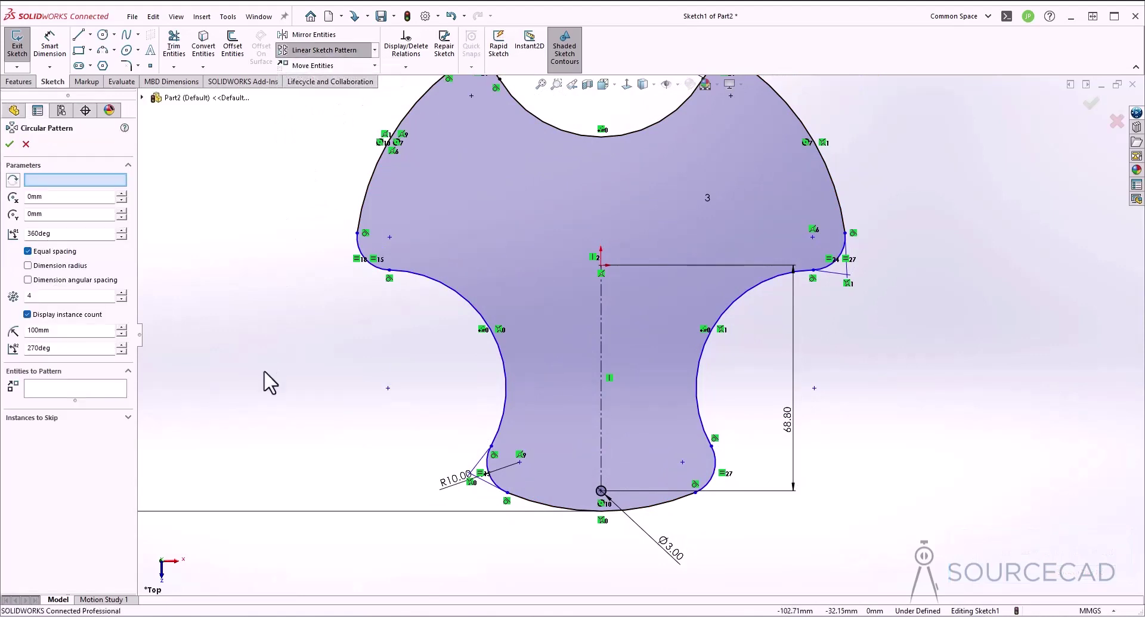
{"action": "left_click", "coordinate": [594, 507]}
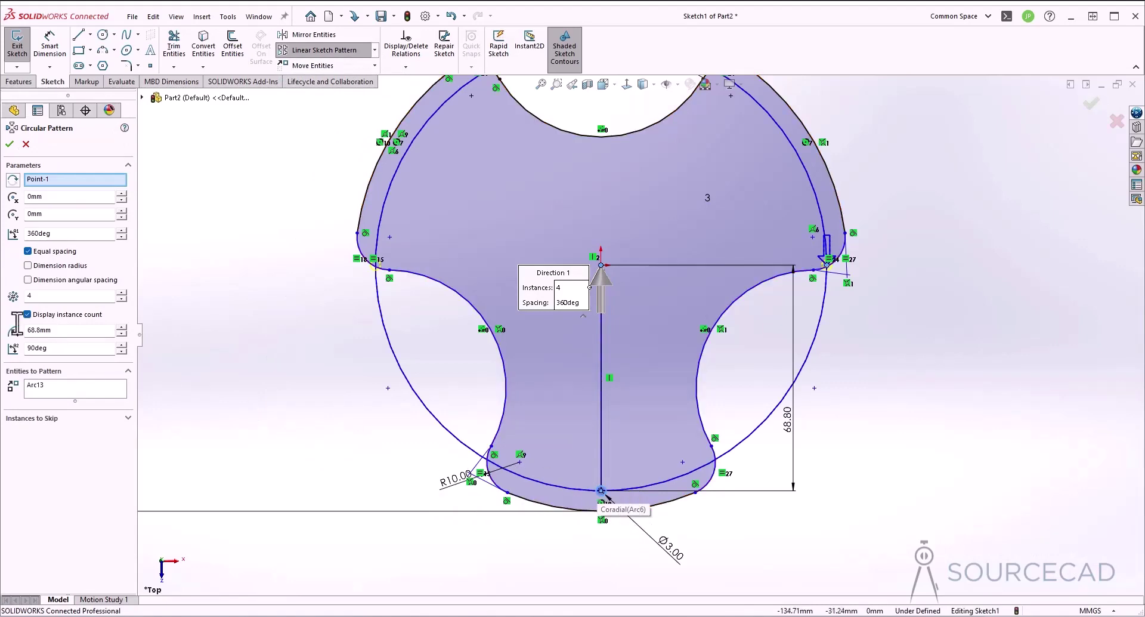
{"action": "left_click", "coordinate": [122, 299]}
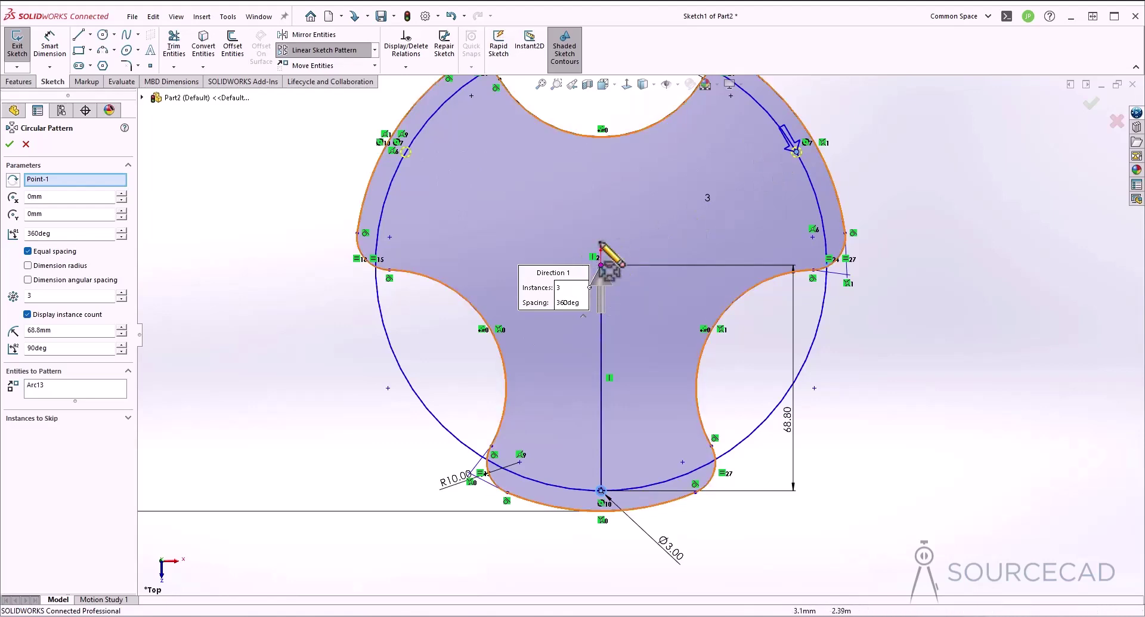
{"action": "left_click", "coordinate": [10, 144]}
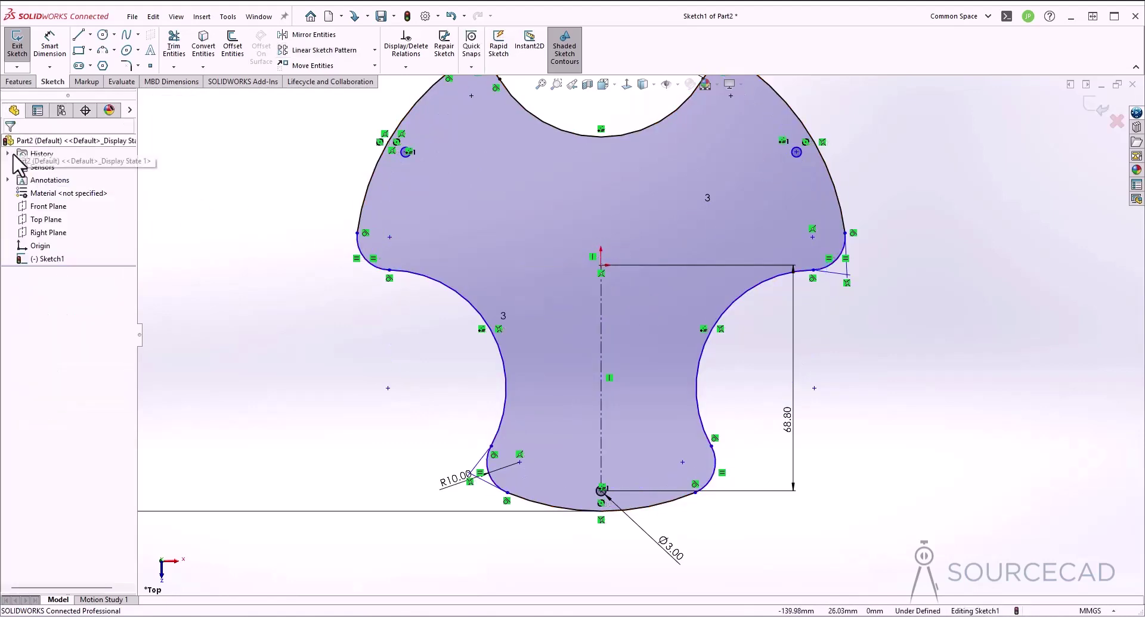
Exit the sketch and extrude the three-lobed profile with its three holes as a blind boss 6 mm thick
{"action": "key", "text": "z"}
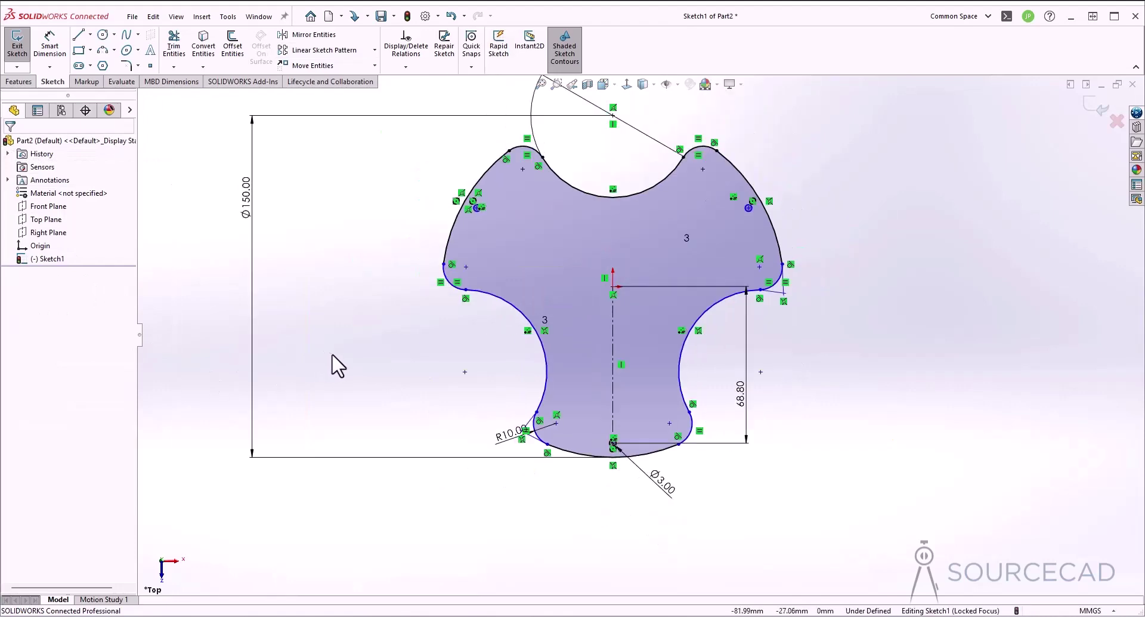
{"action": "left_click", "coordinate": [1093, 113]}
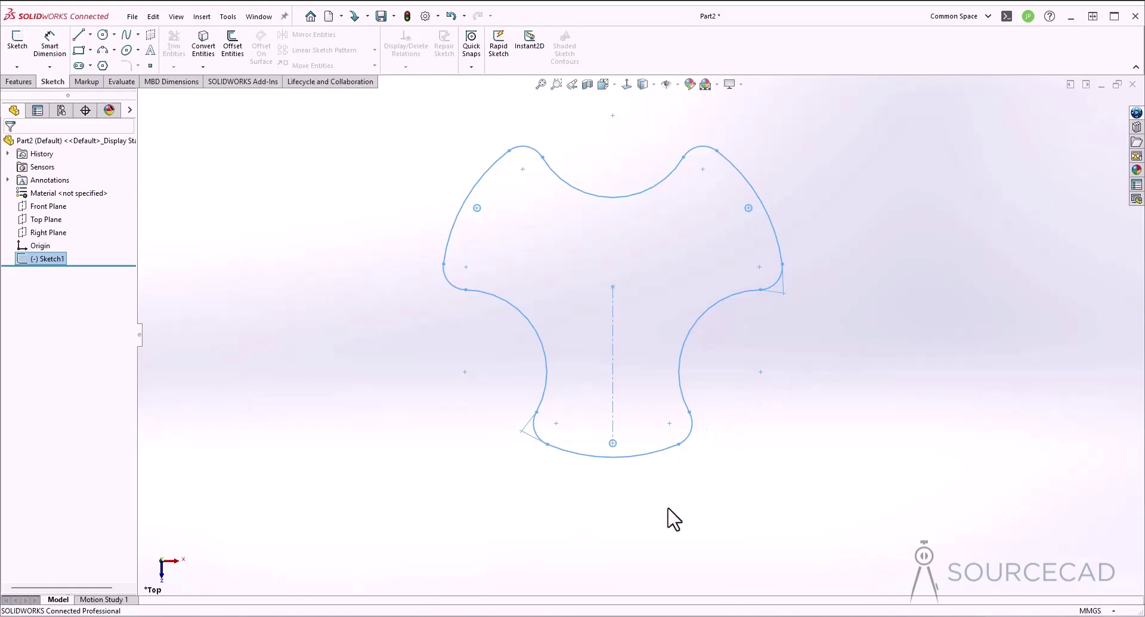
{"action": "left_click", "coordinate": [19, 82]}
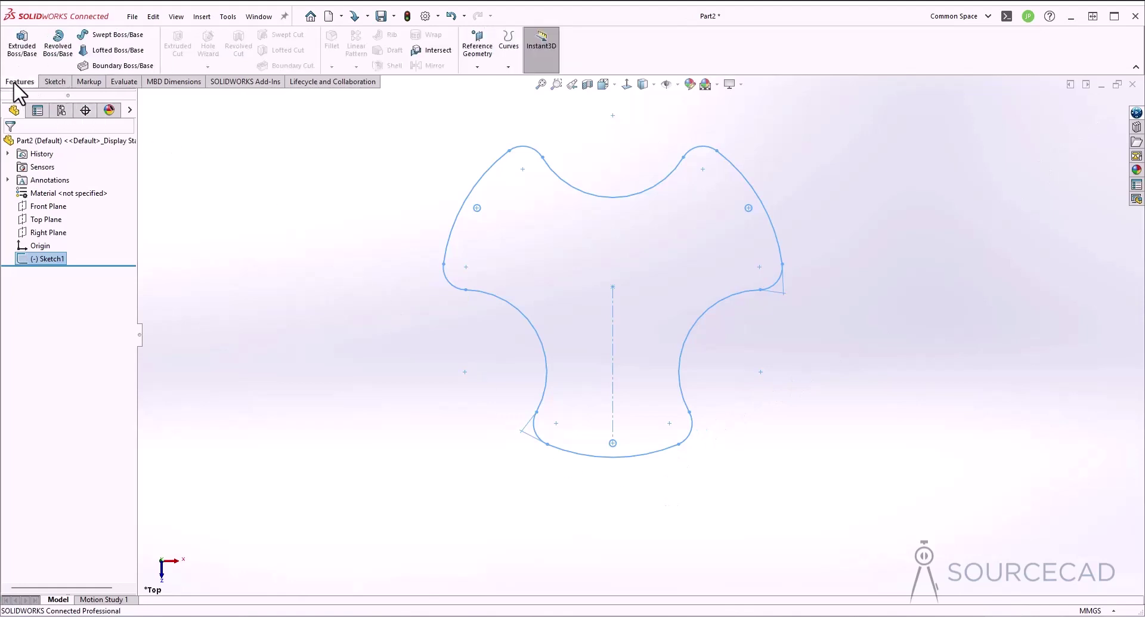
{"action": "left_click", "coordinate": [23, 48]}
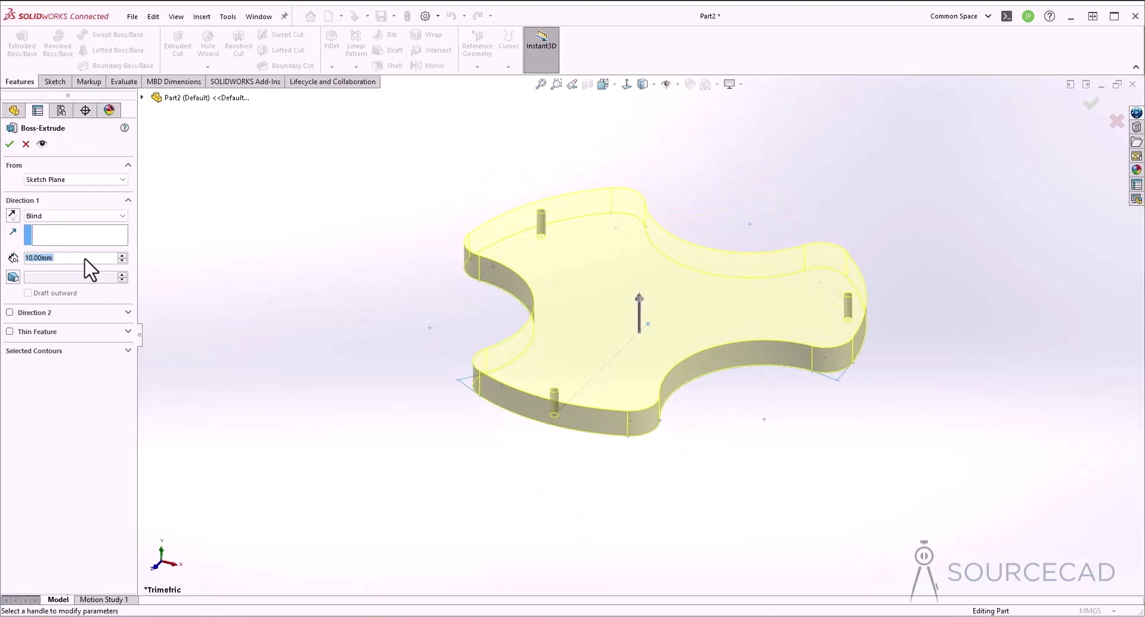
{"action": "type", "text": "6"}
{"action": "key", "text": "Return"}
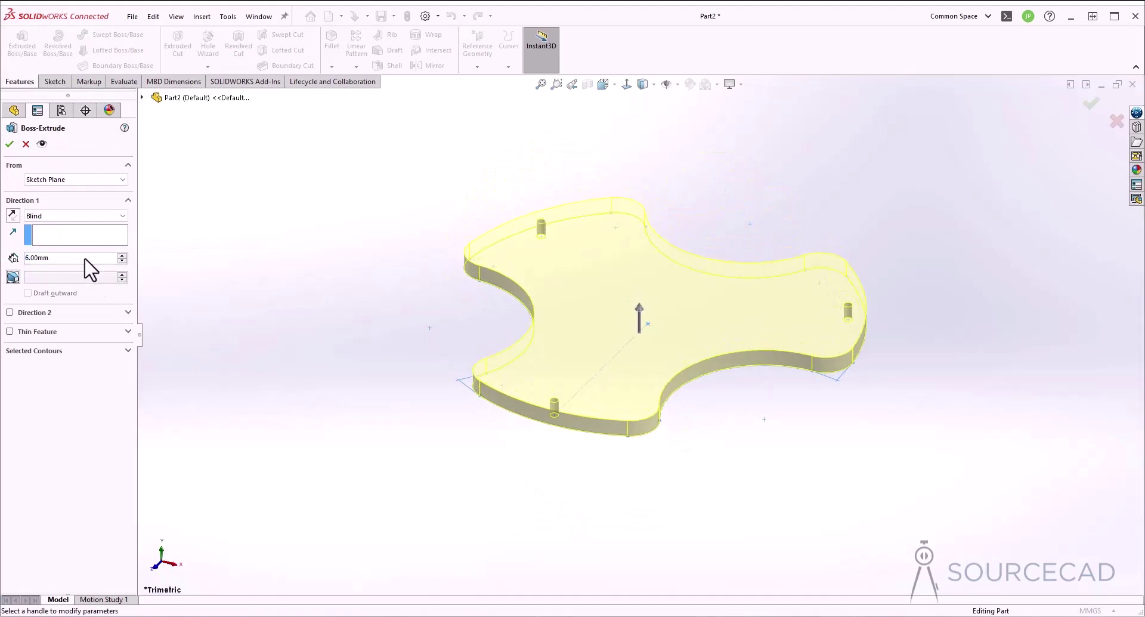
{"action": "left_click", "coordinate": [10, 145]}
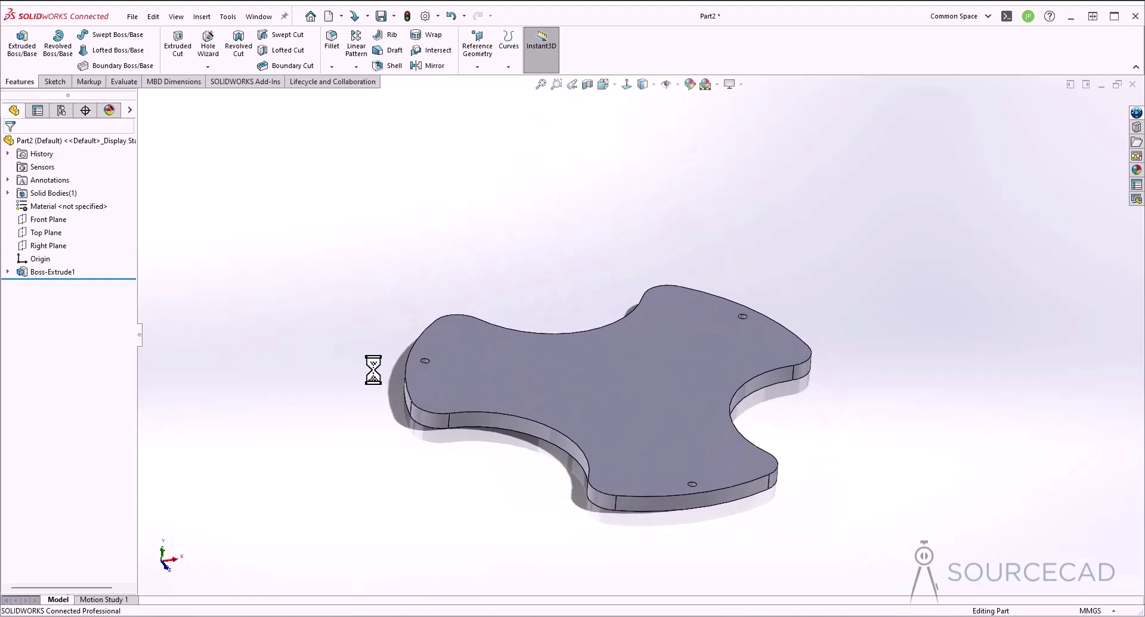
{"action": "left_click", "coordinate": [53, 82]}
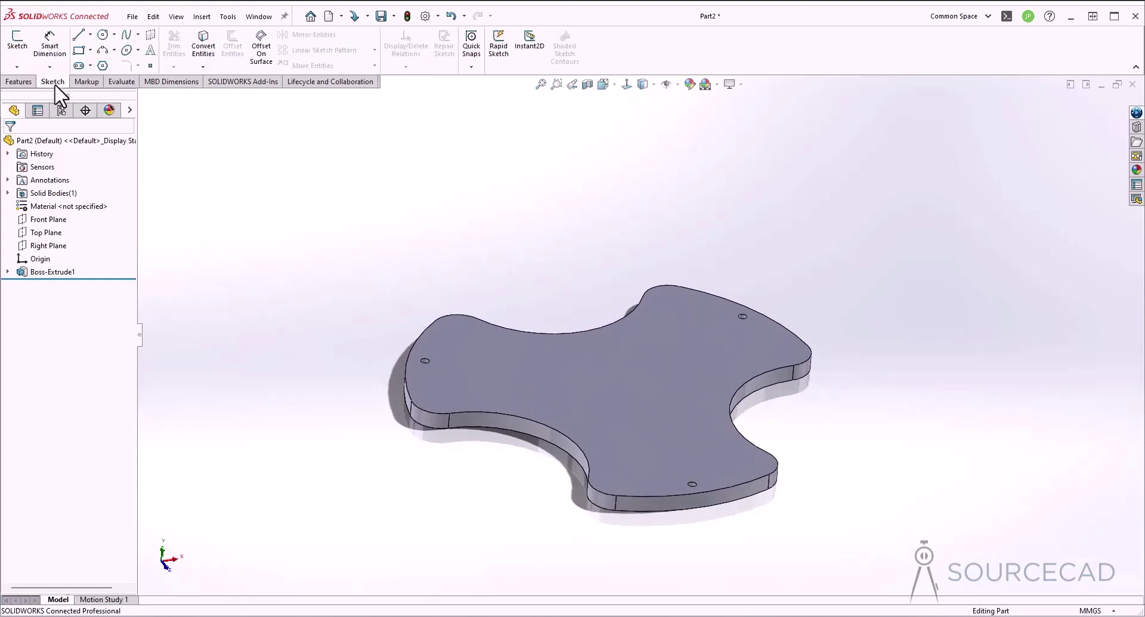
{"action": "left_click", "coordinate": [18, 43]}
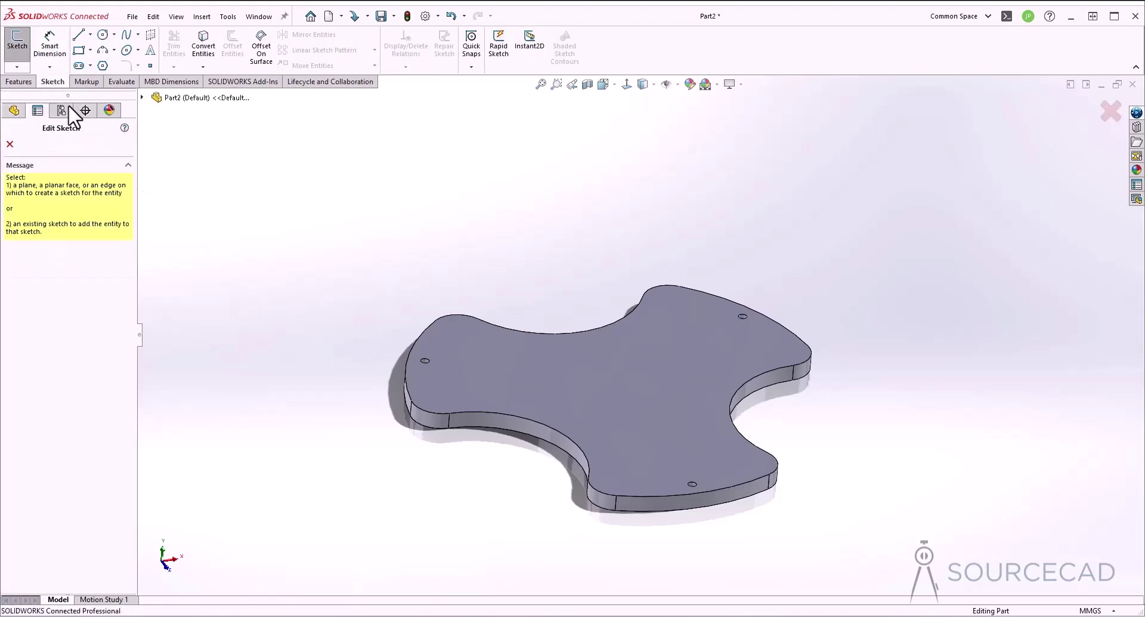
{"action": "left_click", "coordinate": [142, 97]}
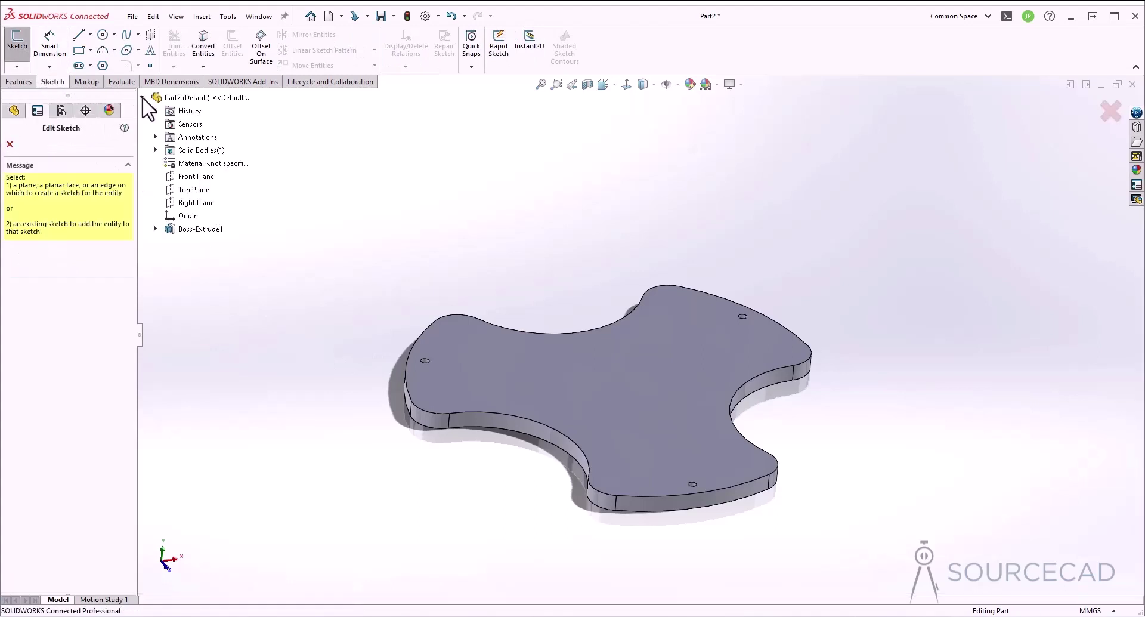
{"action": "left_click", "coordinate": [192, 179]}
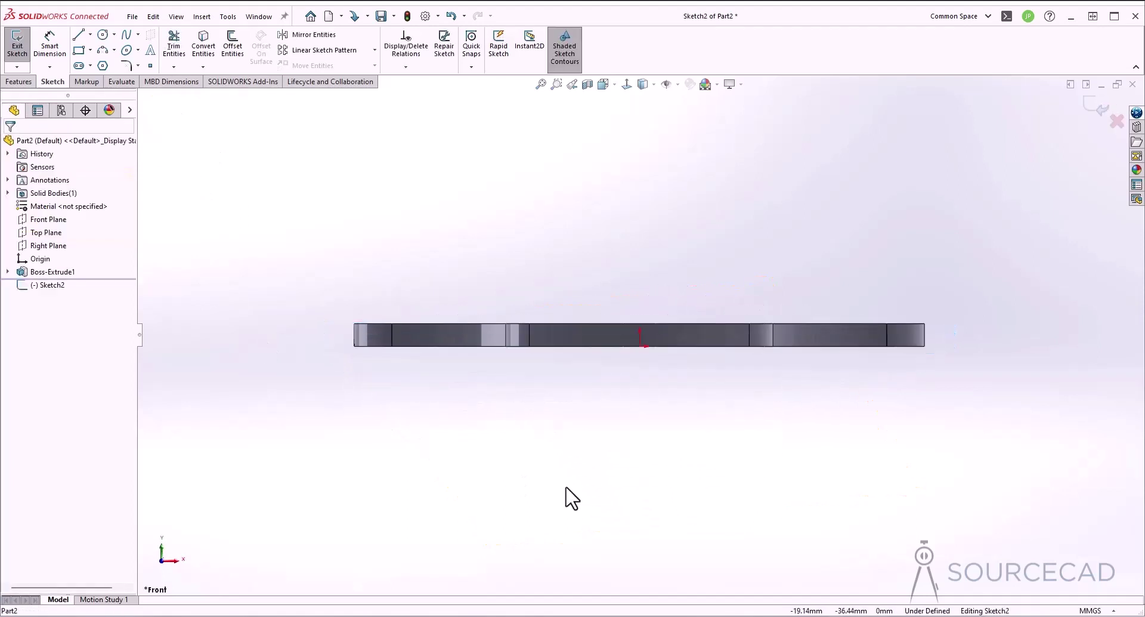
{"action": "middle_click_drag", "start_coordinate": [565, 487], "coordinate": [566, 488]}
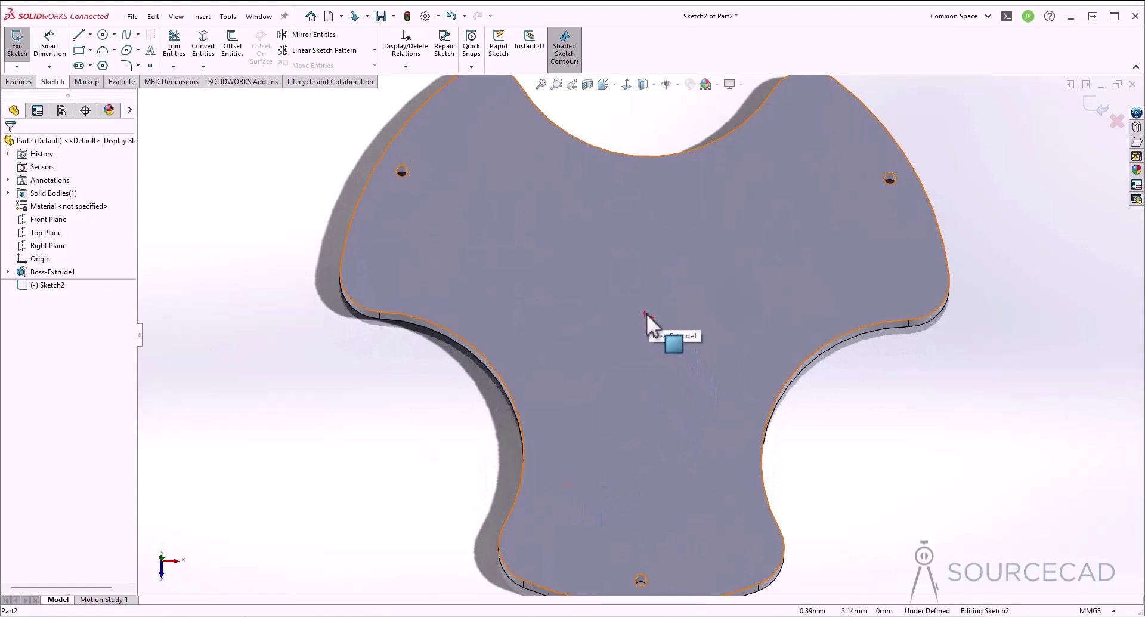
{"action": "middle_click_drag", "start_coordinate": [647, 313], "coordinate": [646, 374]}
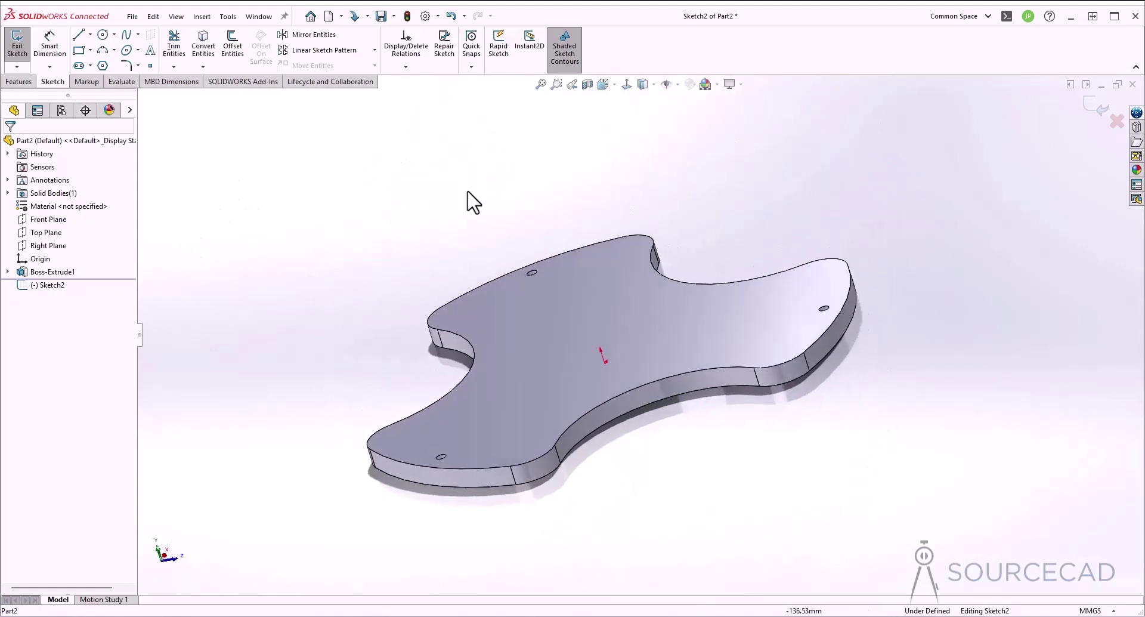
{"action": "left_click", "coordinate": [1117, 121]}
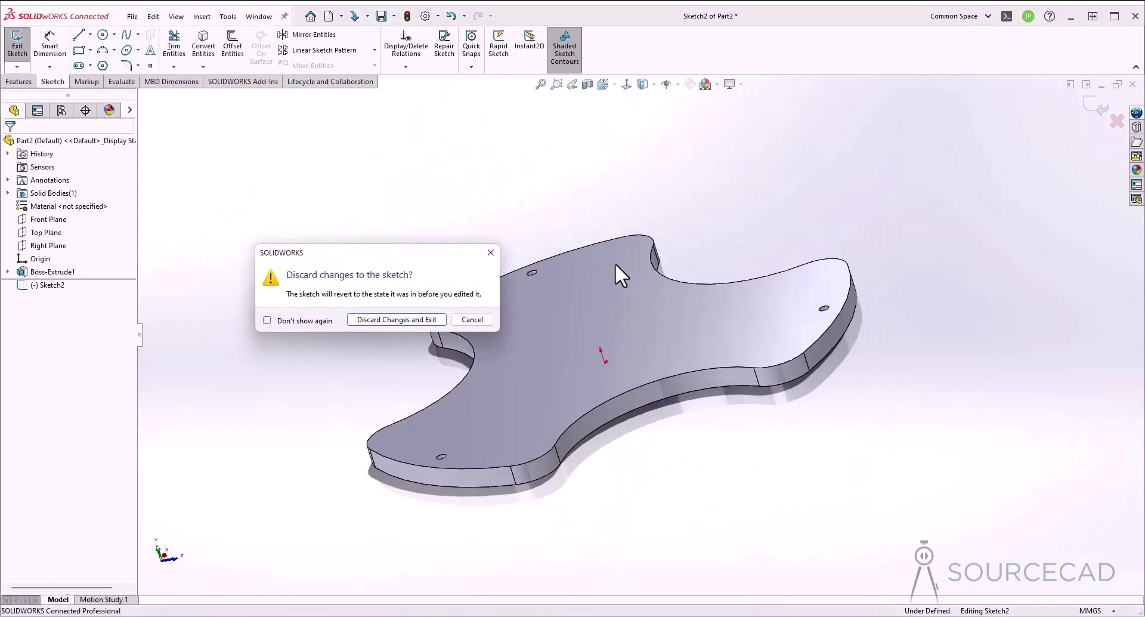
{"action": "left_click", "coordinate": [397, 320]}
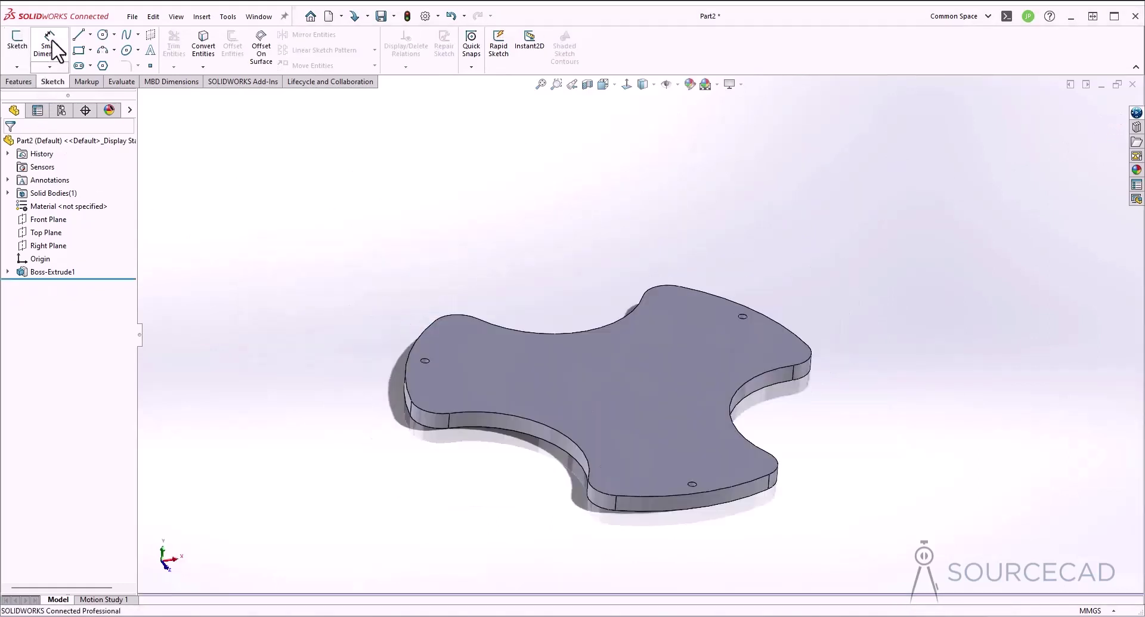
Start a new sketch on the Right Plane
{"action": "left_click", "coordinate": [18, 45]}
{"action": "left_click", "coordinate": [143, 98]}
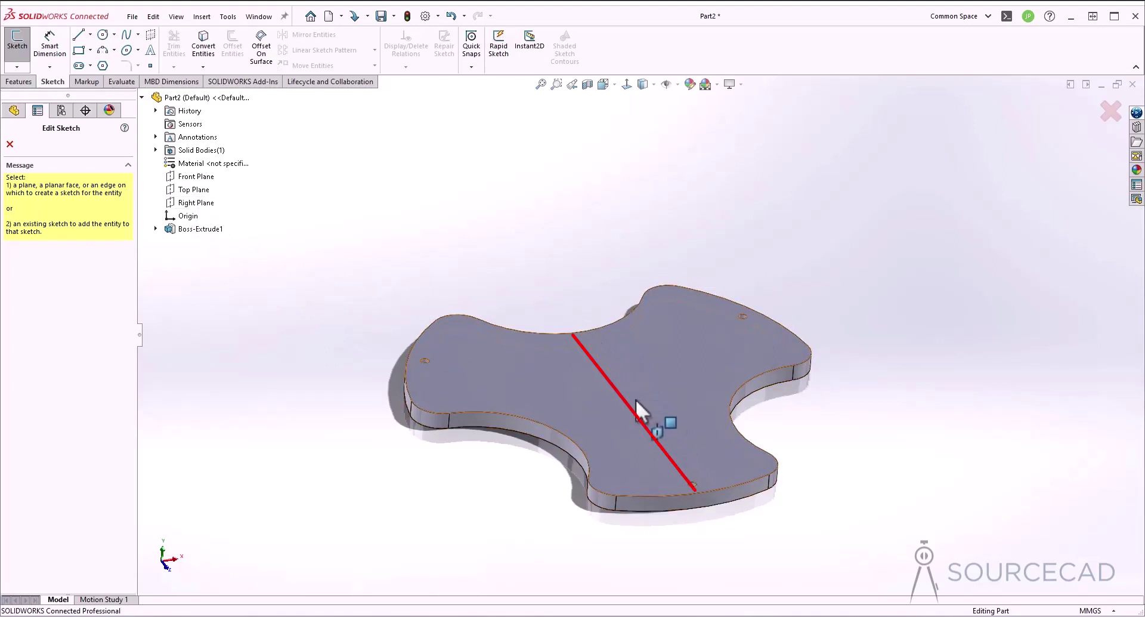
{"action": "left_click", "coordinate": [196, 203]}
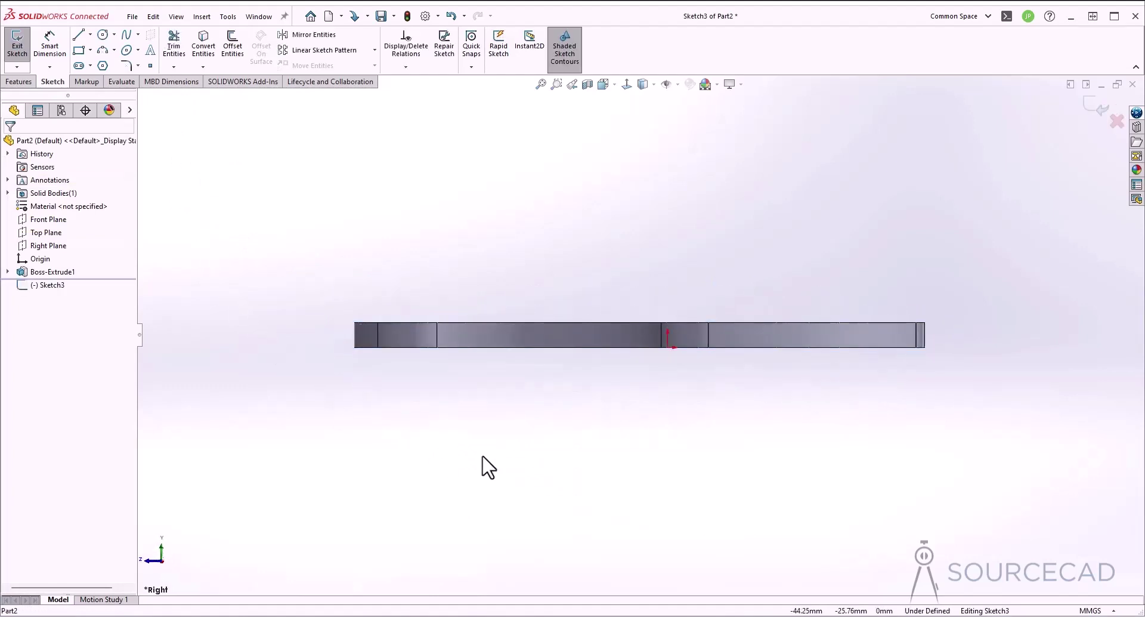
{"action": "scroll", "coordinate": [576, 286], "scroll_direction": "up", "scroll_amount": 5}
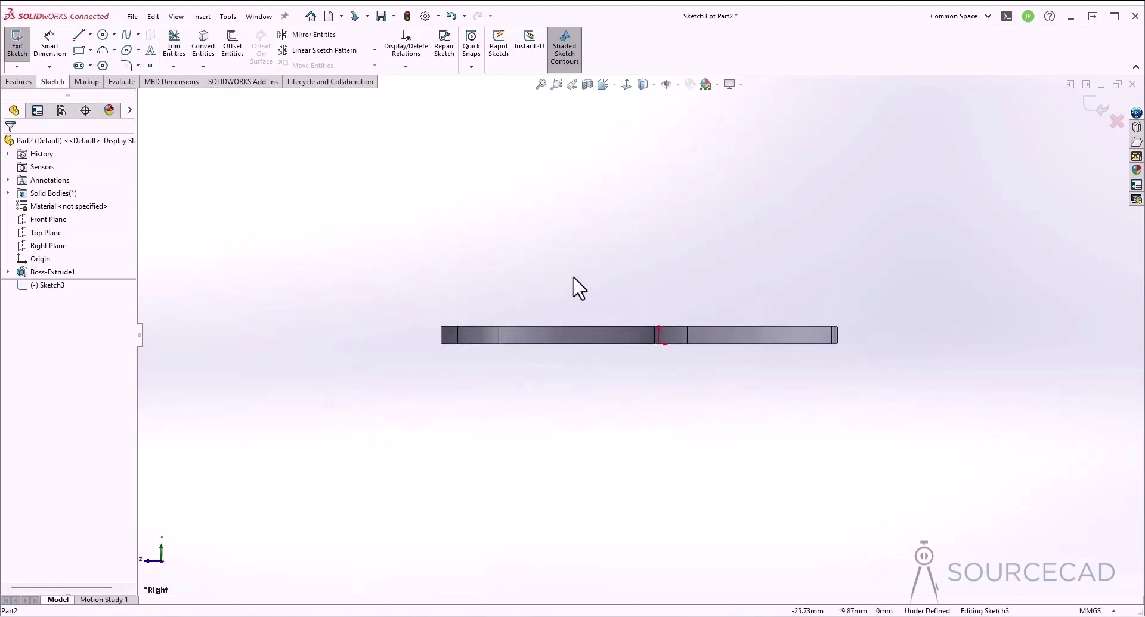
{"action": "mouse_move", "coordinate": [582, 276]}
{"action": "middle_mouse_down", "text": "ctrl"}
{"action": "mouse_move", "coordinate": [548, 302]}
{"action": "mouse_move", "coordinate": [495, 406]}
{"action": "middle_mouse_up", "text": "ctrl"}
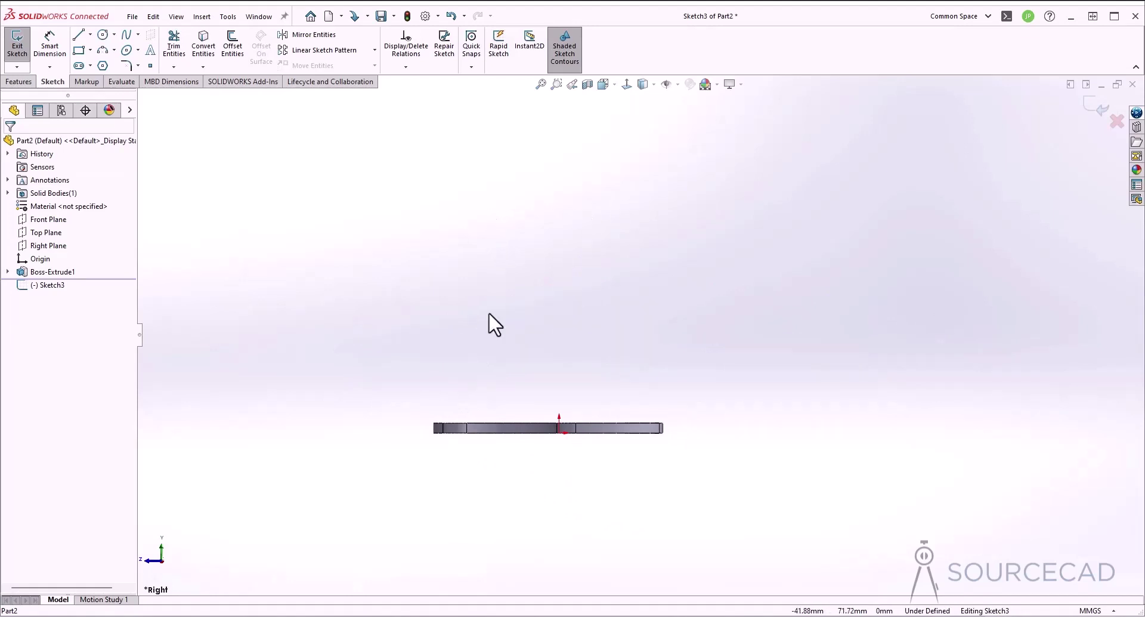
Draw a closed bracket outline with a foot about 16.5 mm wide on the plate's upper edge, a slanted leg and a horizontal top arm
{"action": "left_click", "coordinate": [78, 34]}
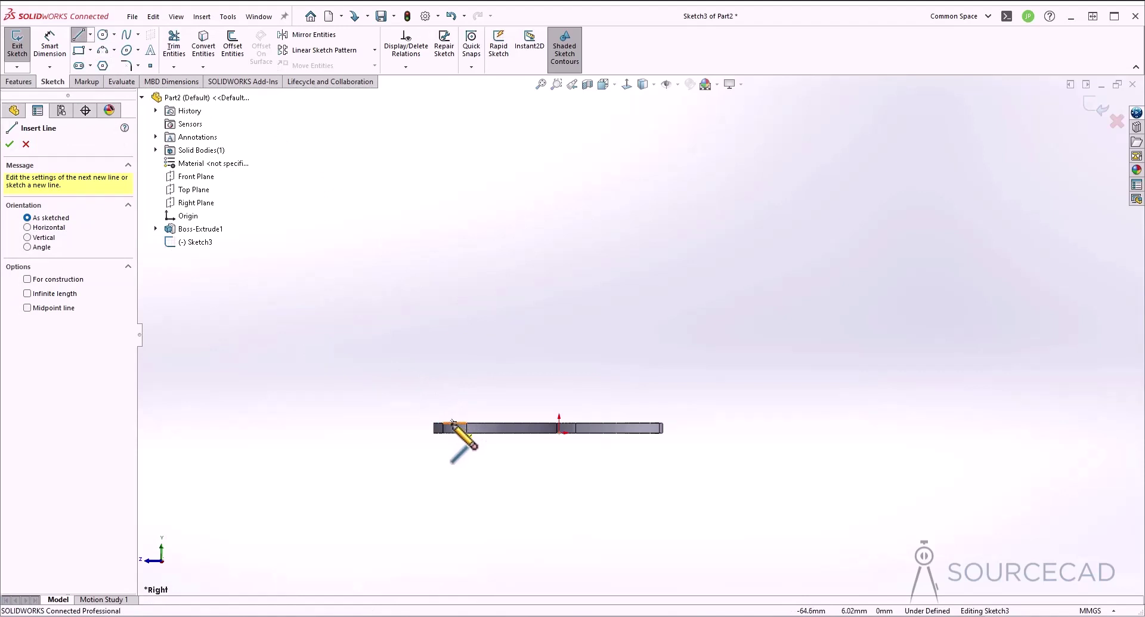
{"action": "scroll", "coordinate": [453, 422], "scroll_direction": "down", "scroll_amount": 6}
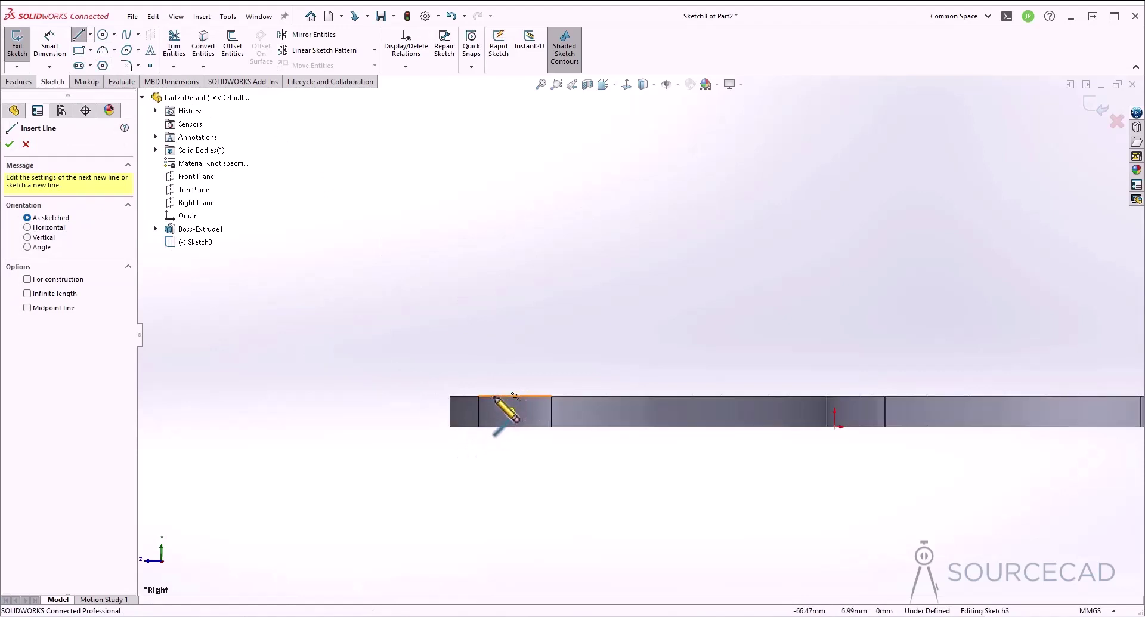
{"action": "left_click", "coordinate": [496, 397]}
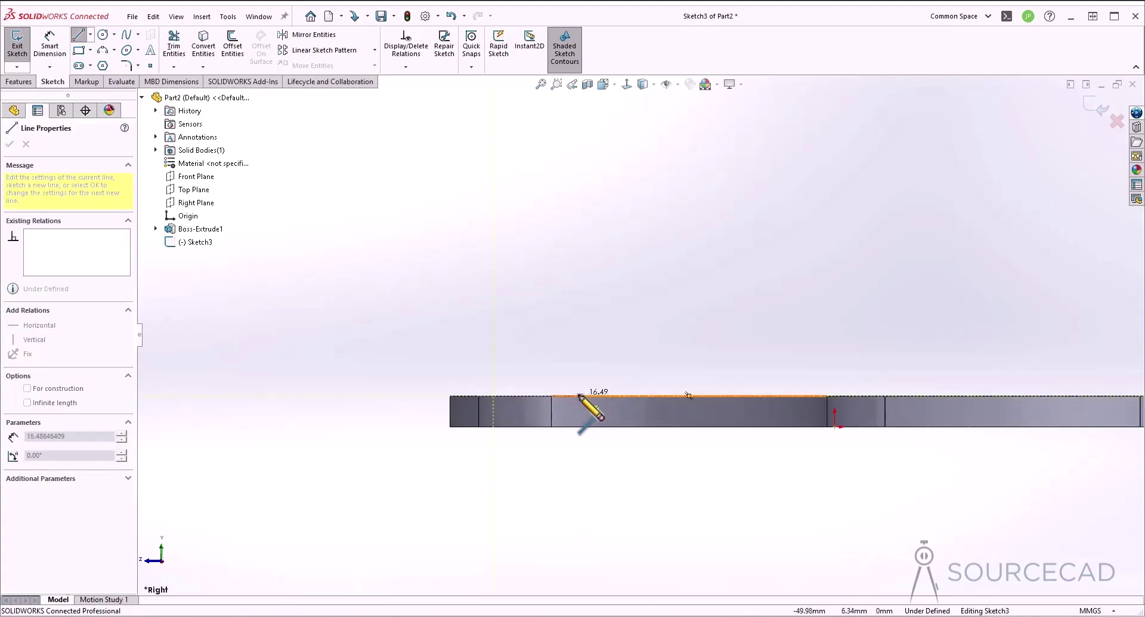
{"action": "left_click", "coordinate": [581, 396]}
{"action": "scroll", "coordinate": [633, 334], "scroll_direction": "up", "scroll_amount": 4}
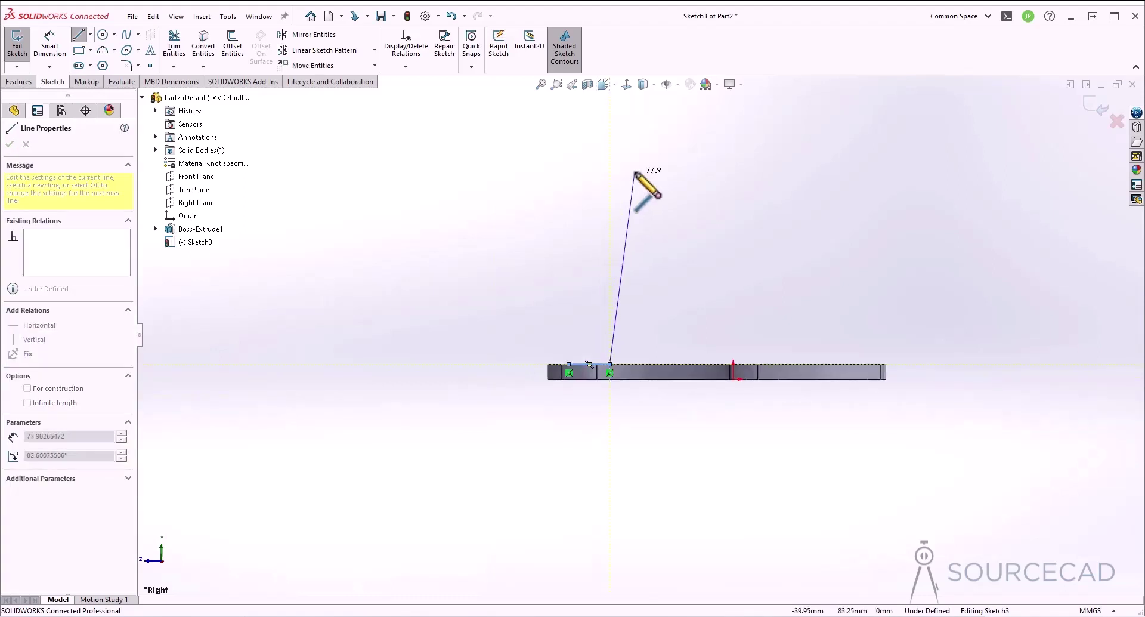
{"action": "left_click", "coordinate": [644, 139]}
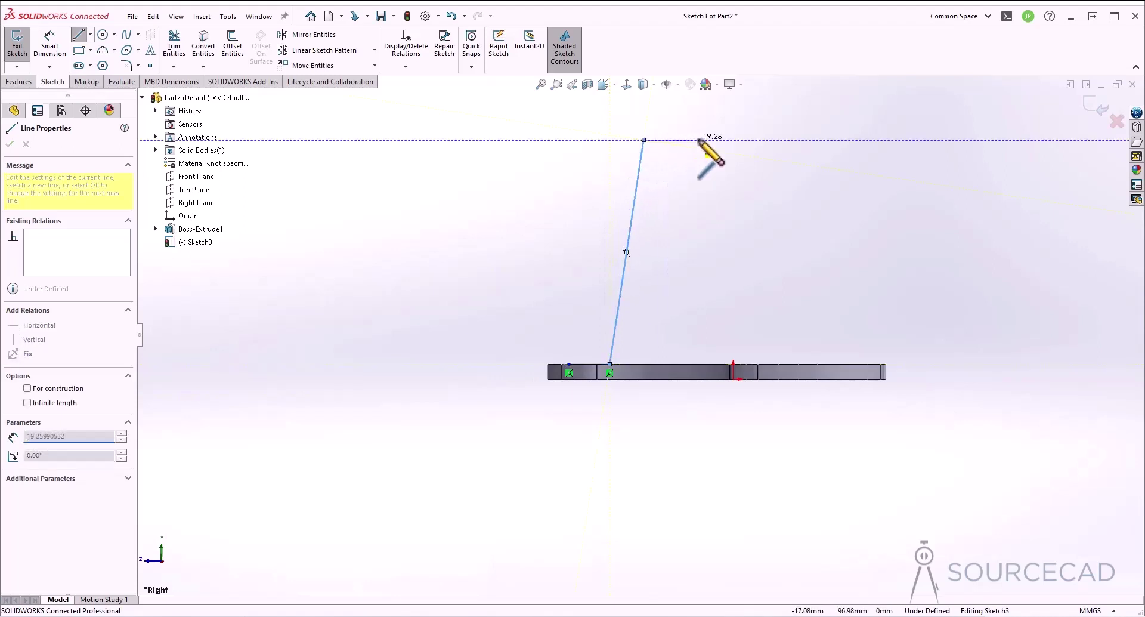
{"action": "left_click", "coordinate": [729, 140]}
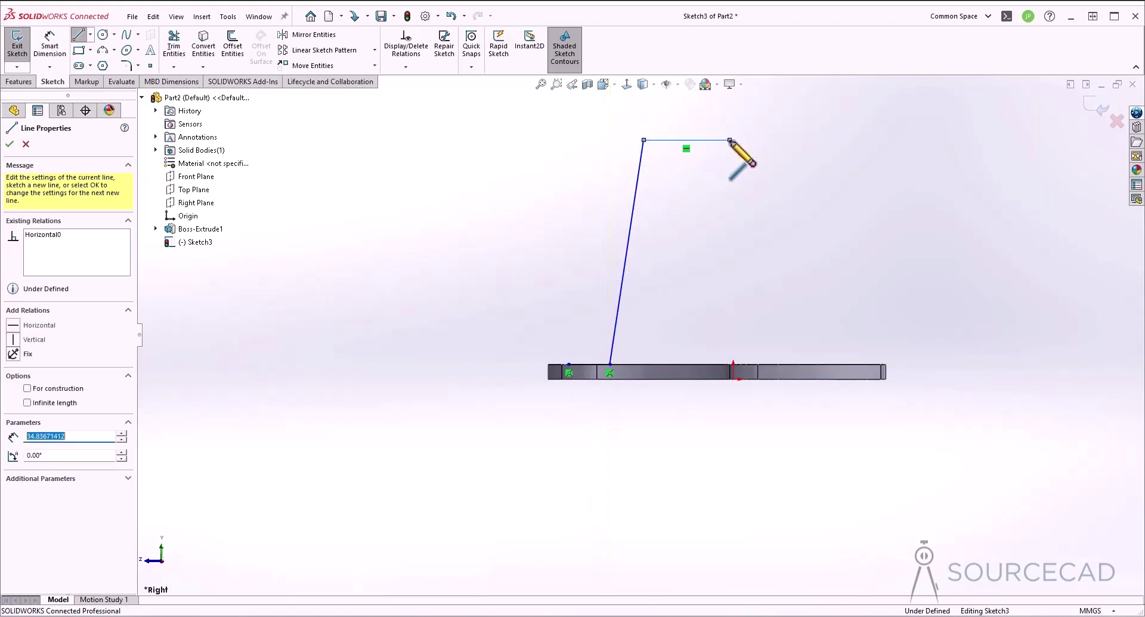
{"action": "left_click", "coordinate": [729, 124]}
{"action": "left_click", "coordinate": [627, 124]}
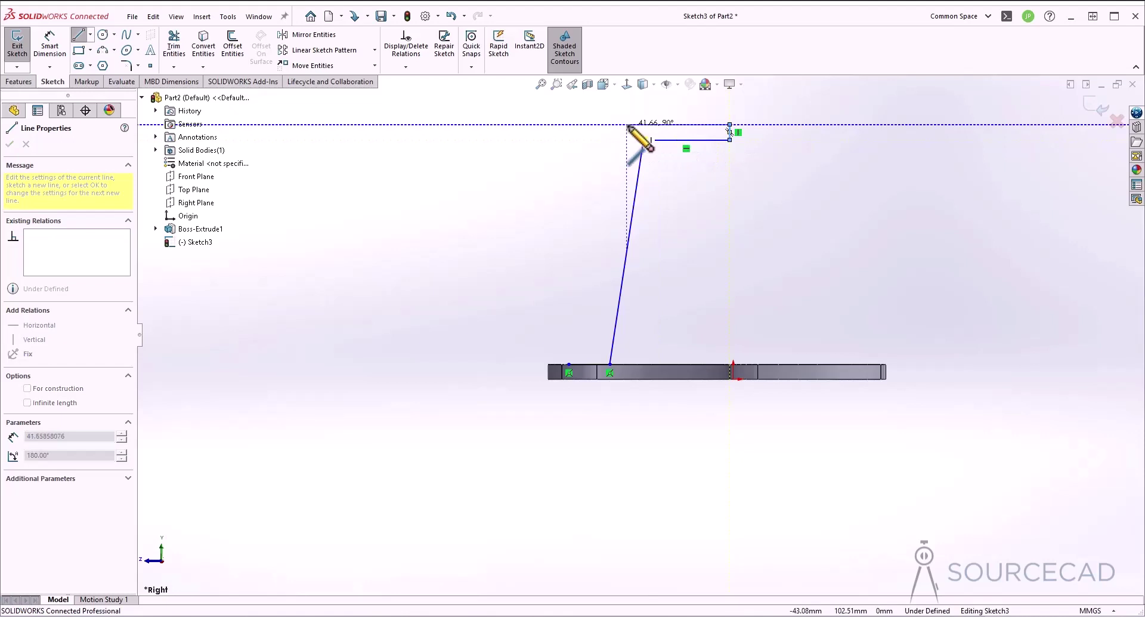
{"action": "left_click", "coordinate": [597, 347]}
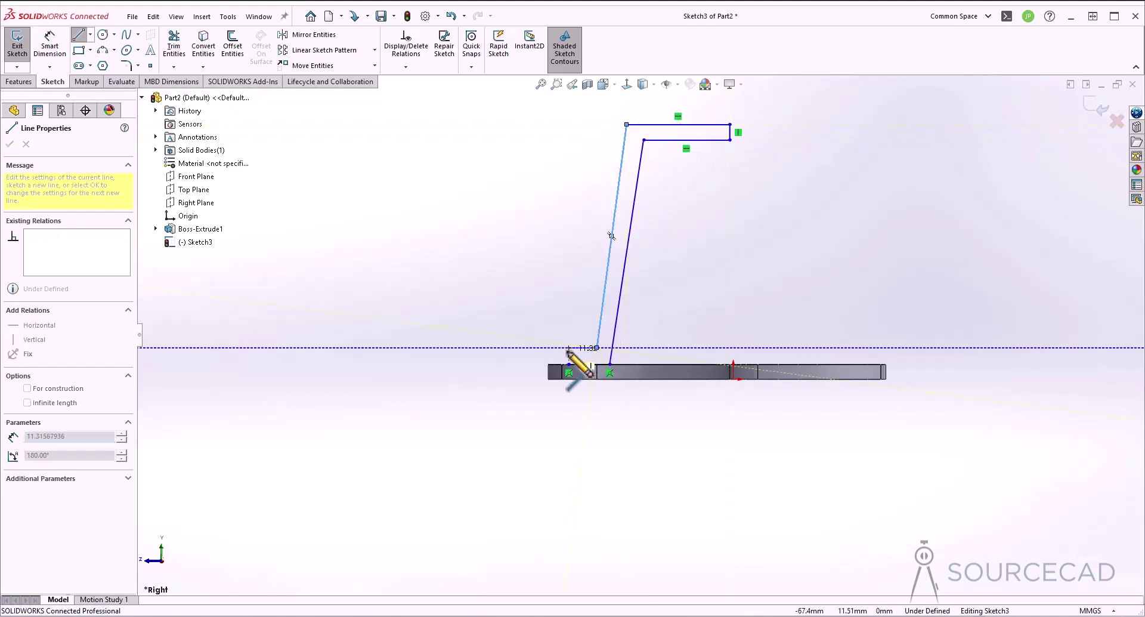
{"action": "left_click", "coordinate": [569, 347]}
{"action": "left_click", "coordinate": [569, 364]}
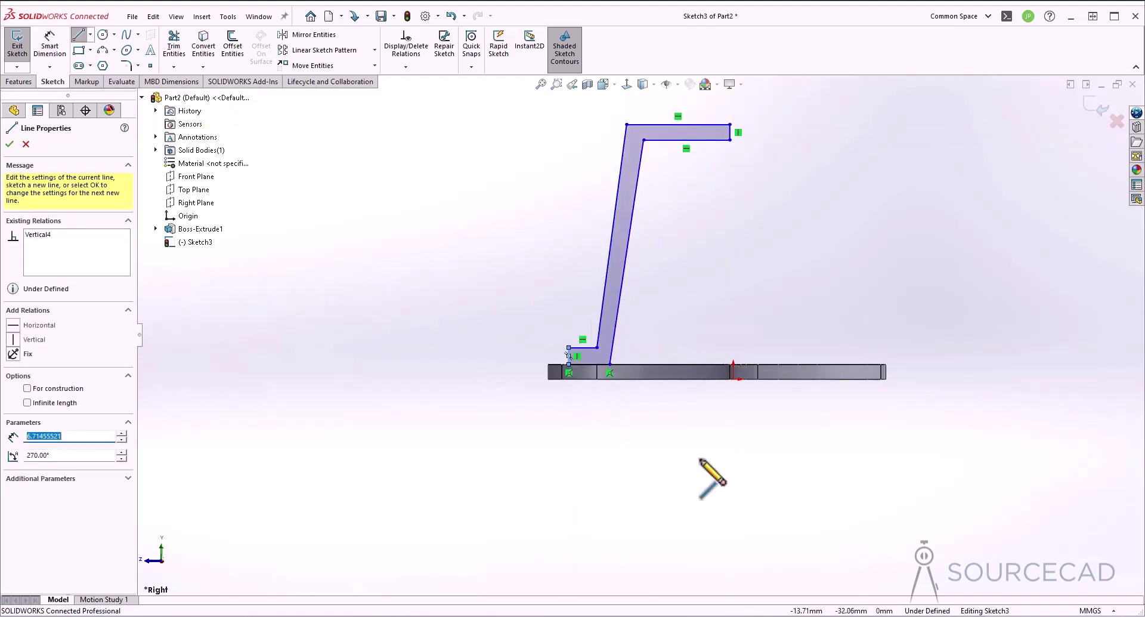
Draw two slanted brace lines between the leg's inner edge and the plate's upper edge
{"action": "left_click", "coordinate": [623, 273]}
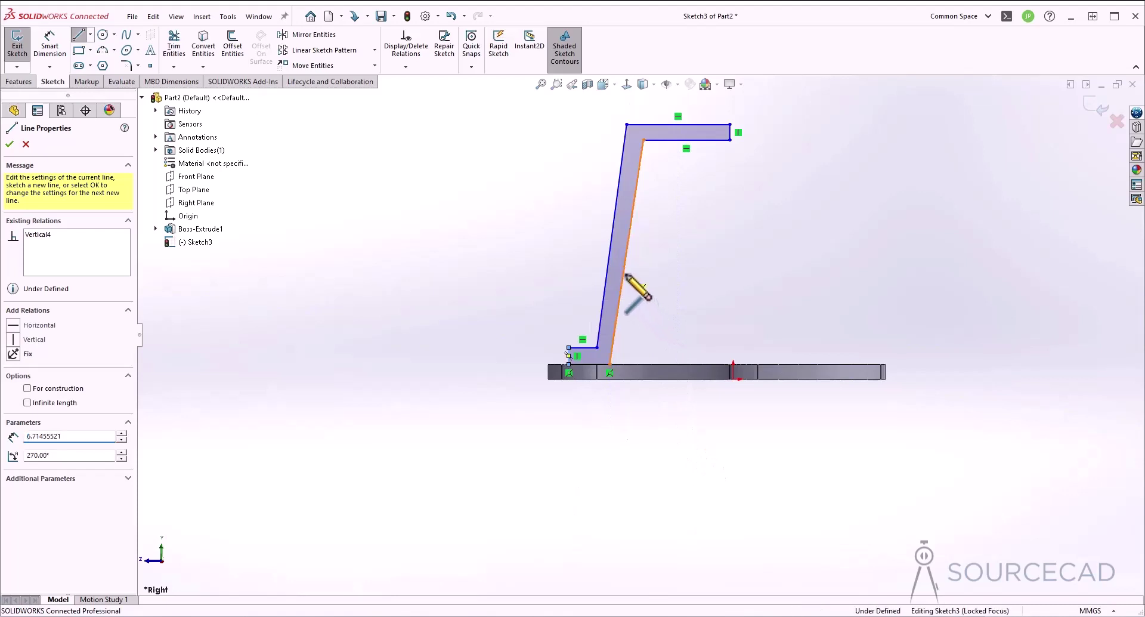
{"action": "left_click", "coordinate": [671, 364]}
{"action": "left_click", "coordinate": [690, 364]}
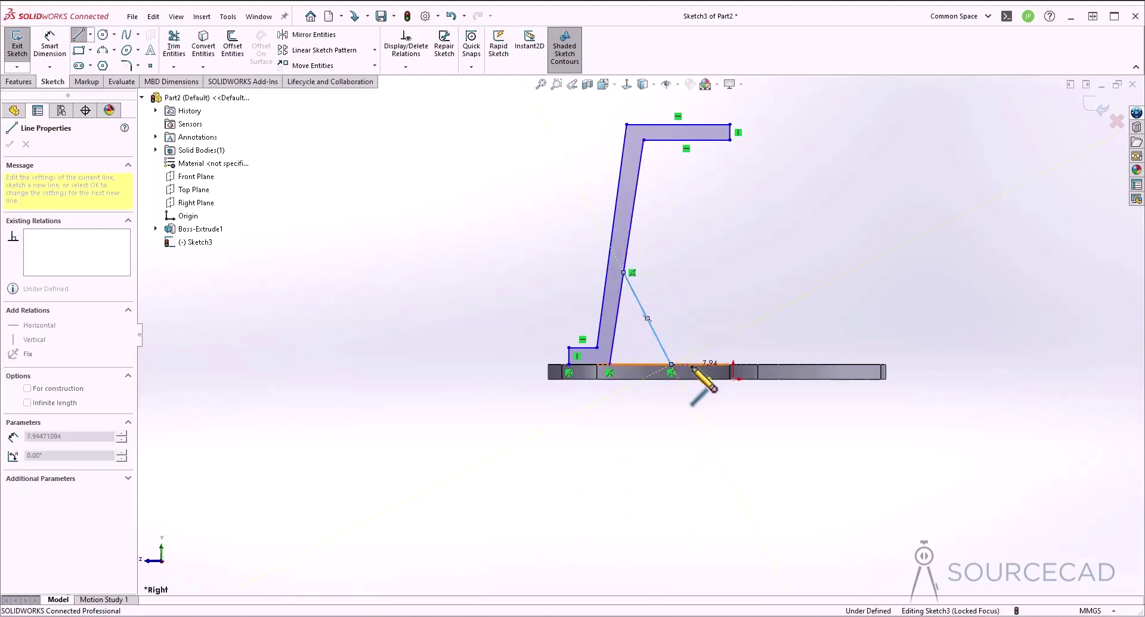
{"action": "left_click", "coordinate": [626, 252]}
{"action": "key", "text": "Escape"}
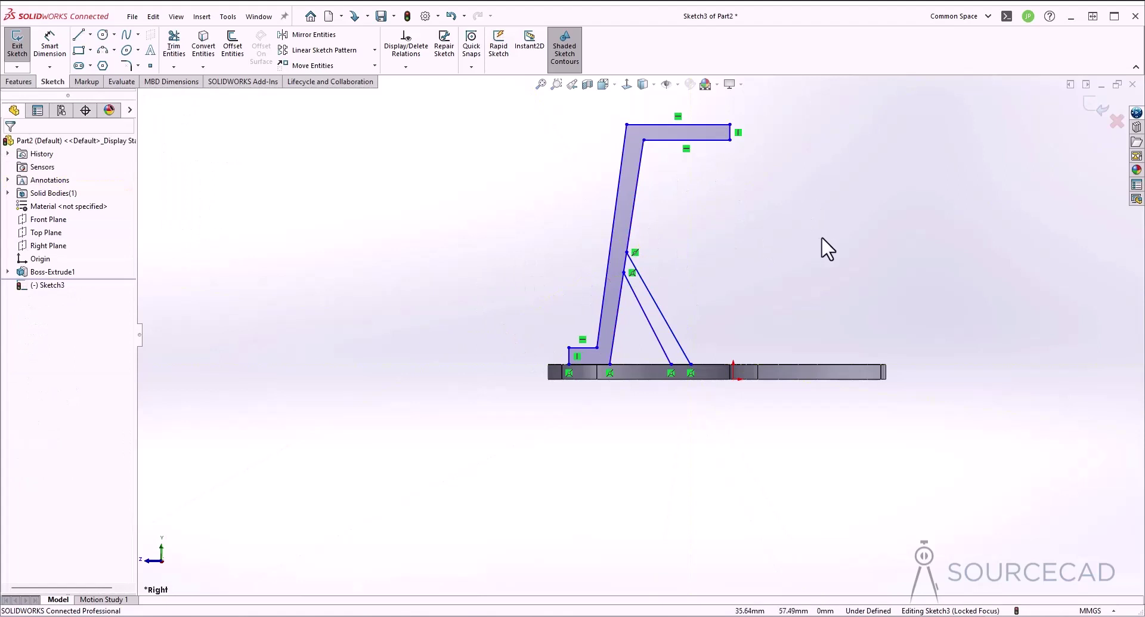
Lengthen the bracket's top arm by moving its vertical end line outward past the origin
{"action": "middle_click_drag", "start_coordinate": [800, 259], "coordinate": [678, 279], "text": "ctrl"}
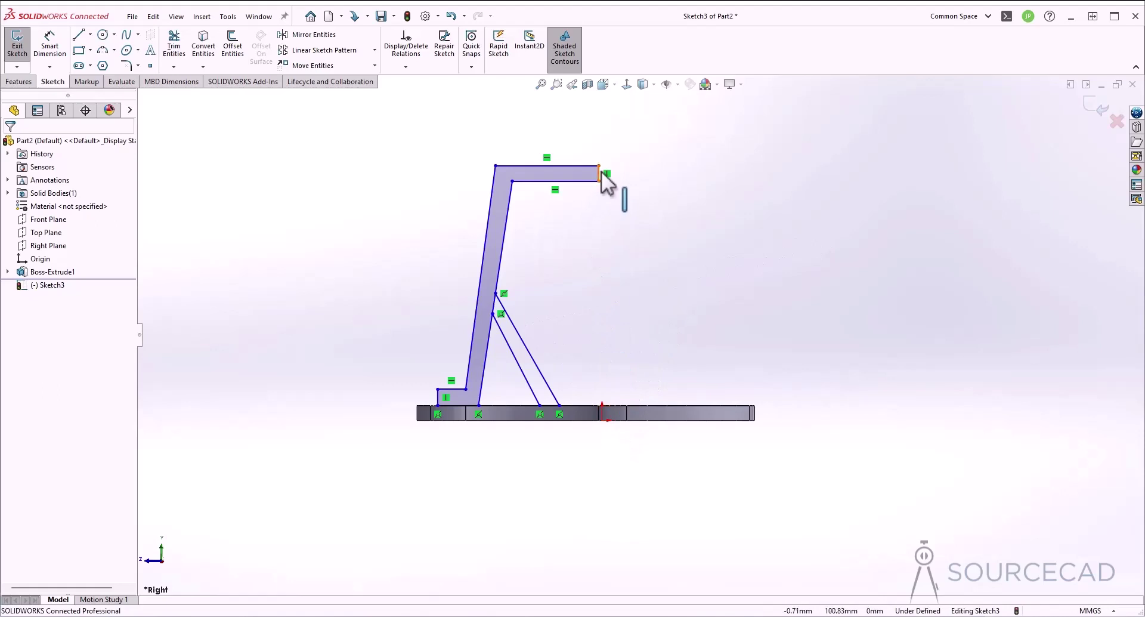
{"action": "left_click_drag", "start_coordinate": [599, 173], "coordinate": [621, 179]}
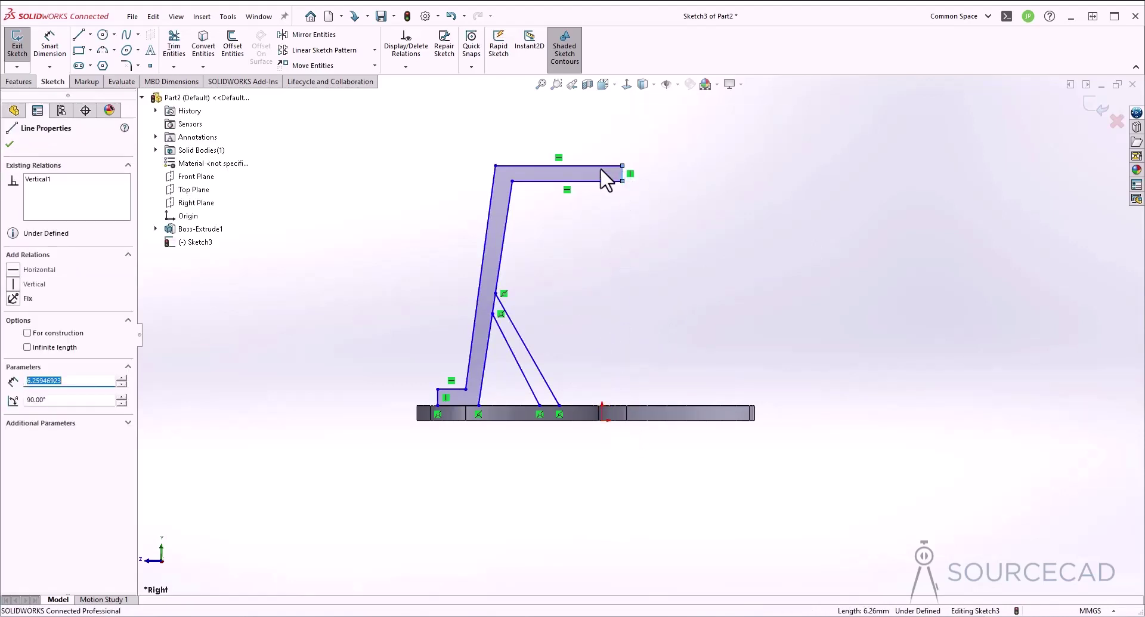
{"action": "key", "text": "Escape"}
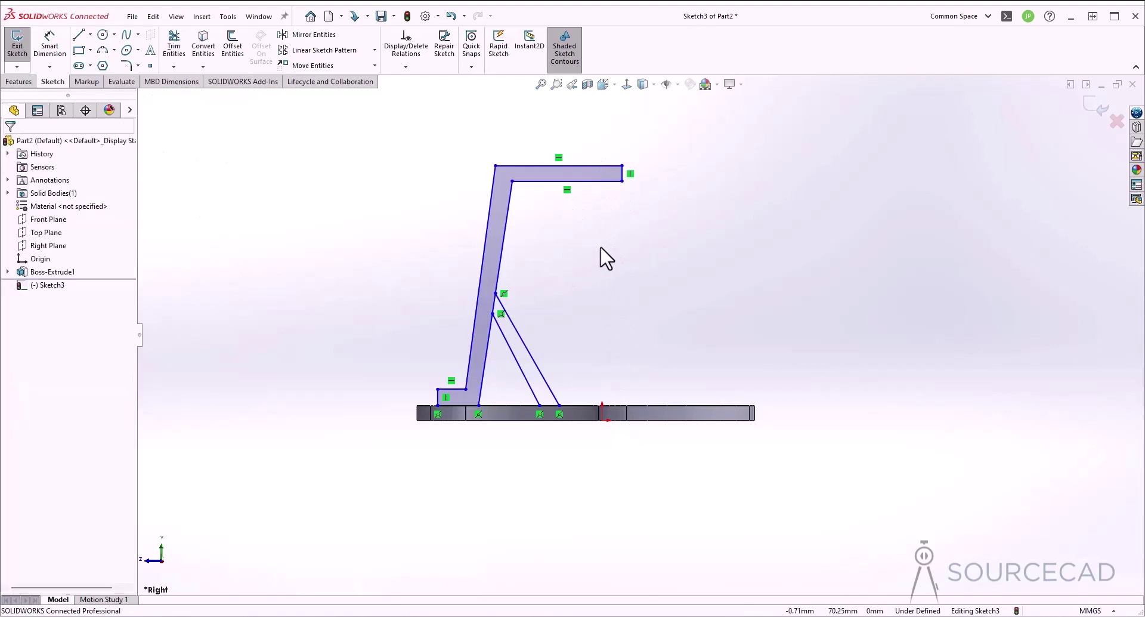
Trim the piece of the leg's inner line between the two brace lines to join brace and leg
{"action": "left_click", "coordinate": [173, 45]}
{"action": "left_click_drag", "start_coordinate": [489, 299], "coordinate": [500, 317]}
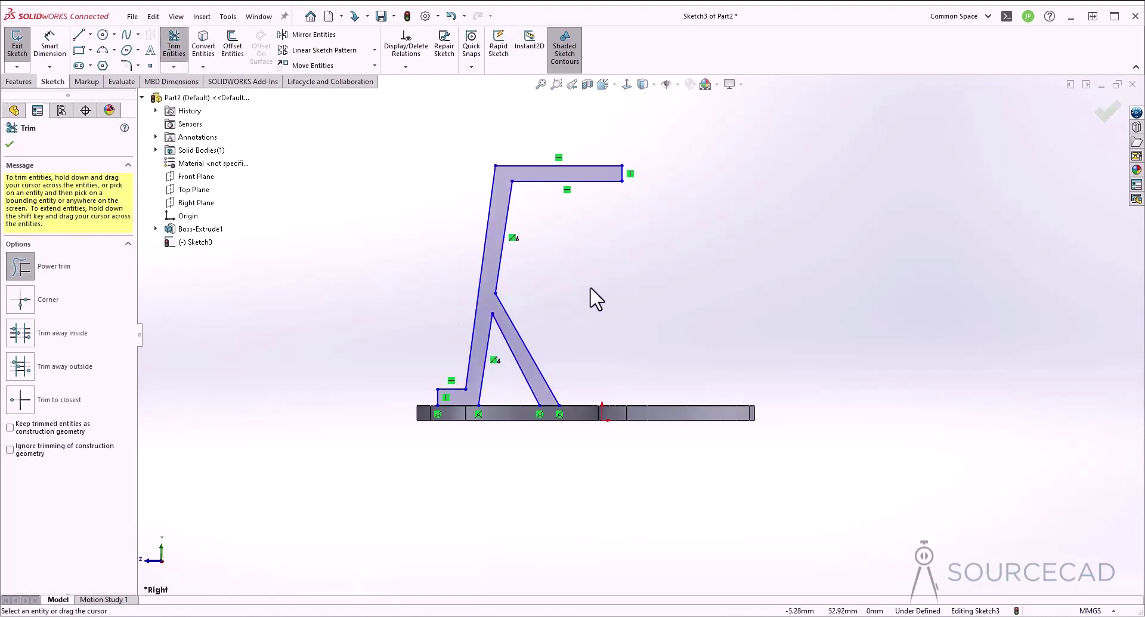
{"action": "key", "text": "Escape"}
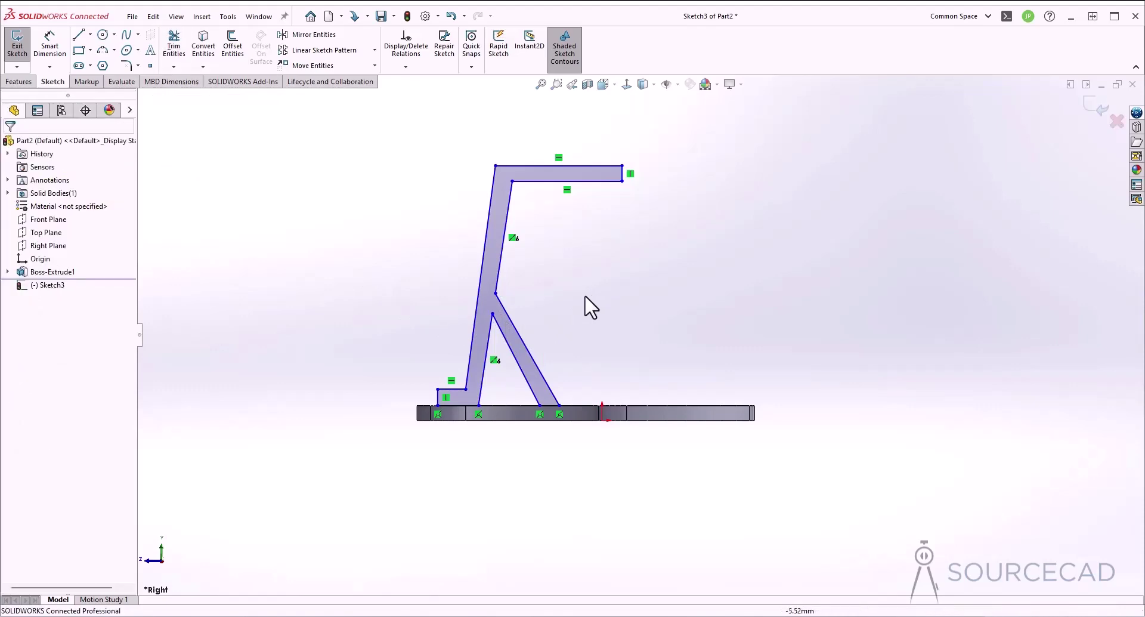
Add a parallel relation between the two slanted brace lines
{"action": "left_click", "coordinate": [517, 359]}
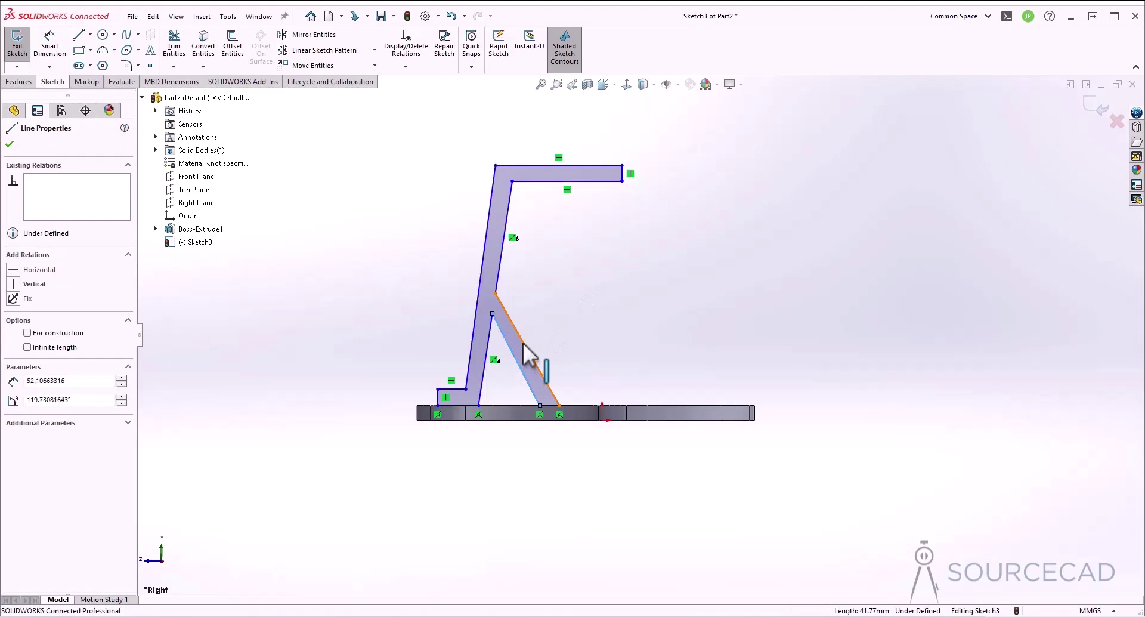
{"action": "left_click", "coordinate": [525, 345], "text": "ctrl"}
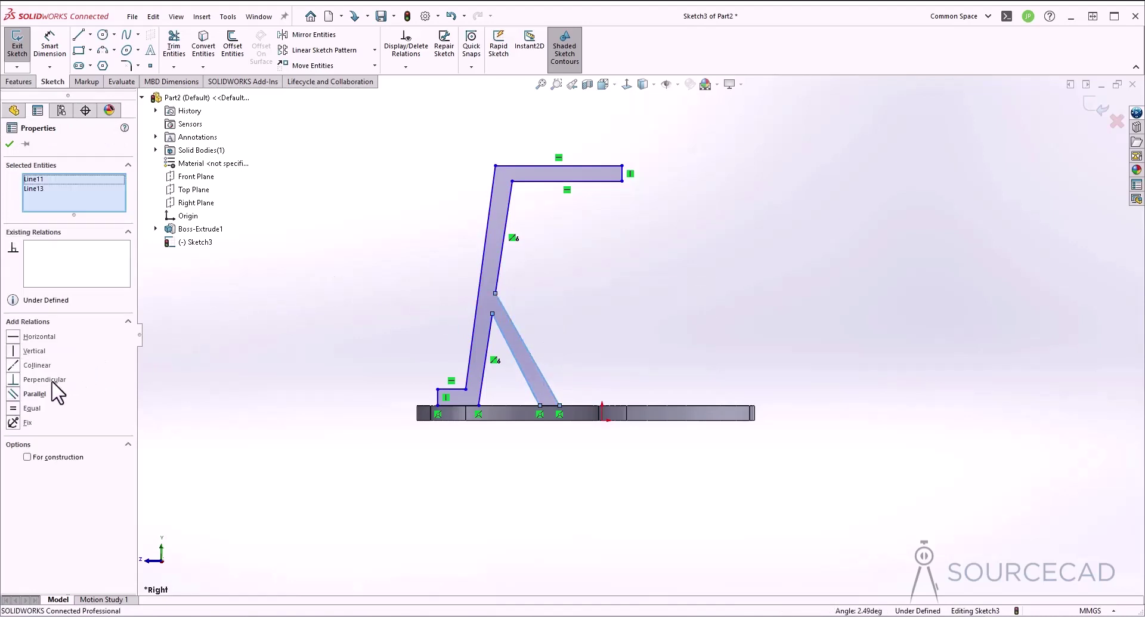
{"action": "left_click", "coordinate": [23, 393]}
{"action": "left_click", "coordinate": [10, 144]}
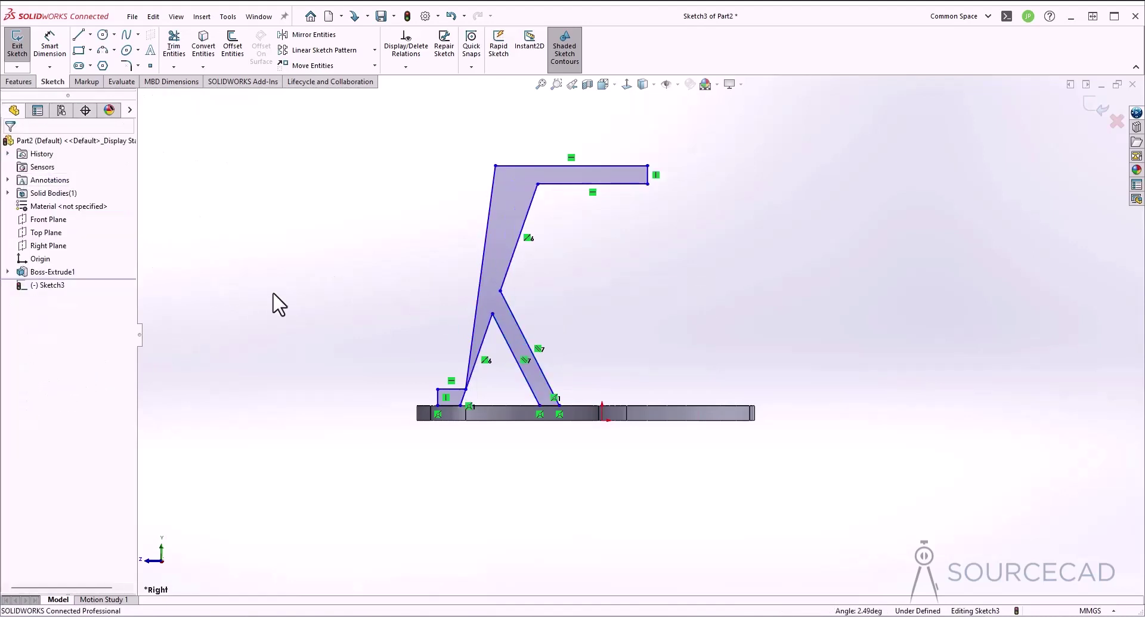
Shift the leg's lower inner line toward the brace and make it parallel to the leg's outer line
{"action": "left_click", "coordinate": [476, 361]}
{"action": "left_click_drag", "start_coordinate": [493, 353], "coordinate": [498, 354]}
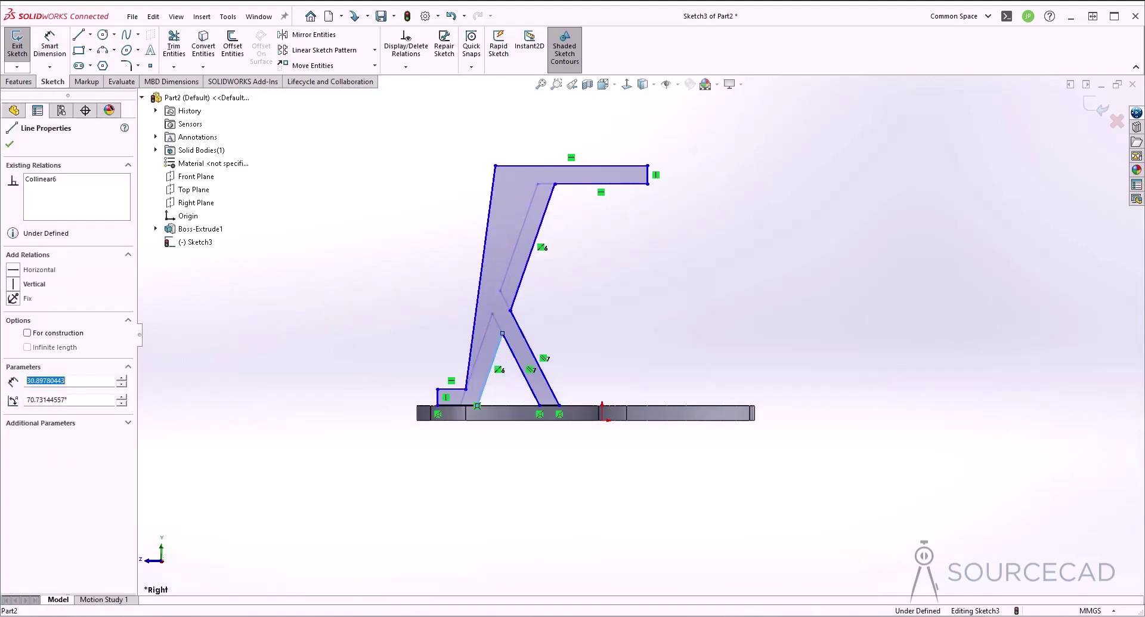
{"action": "left_click", "coordinate": [485, 260], "text": "ctrl"}
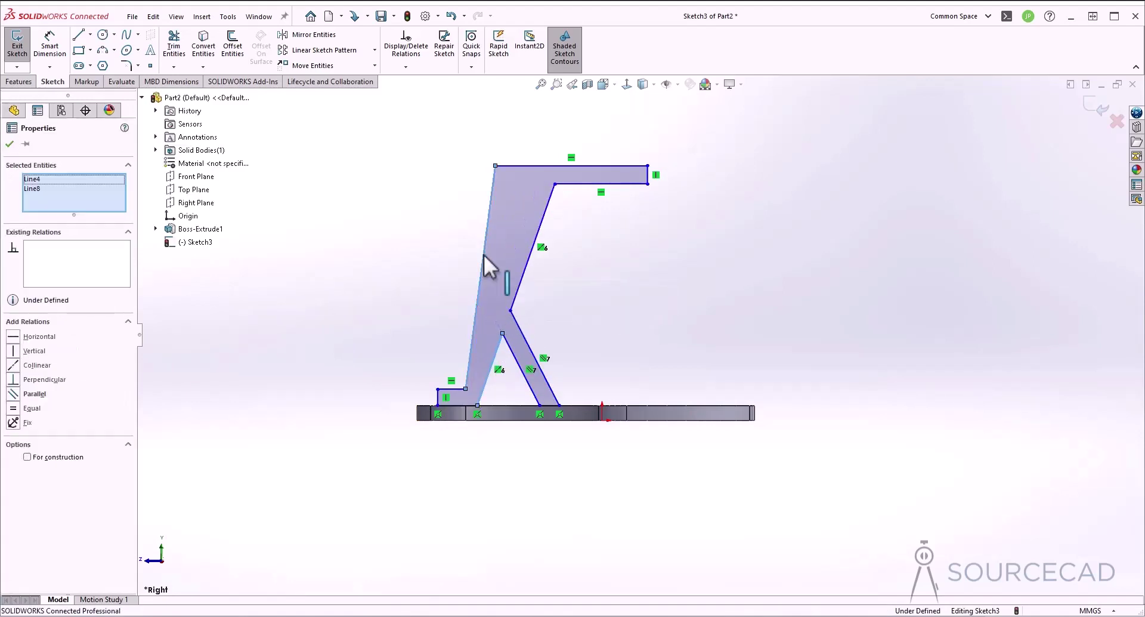
{"action": "left_click", "coordinate": [13, 394]}
{"action": "left_click", "coordinate": [333, 360]}
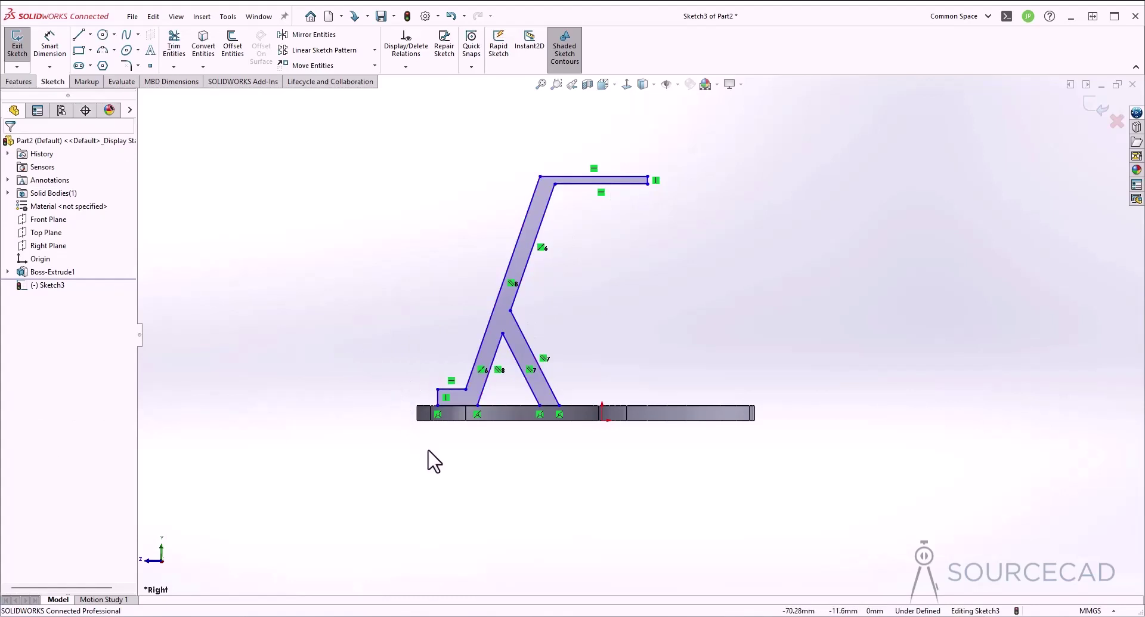
Dimension the thickness of the bracket's foot between its upper line and the plate's top edge as 5 mm
{"action": "key", "text": "d"}
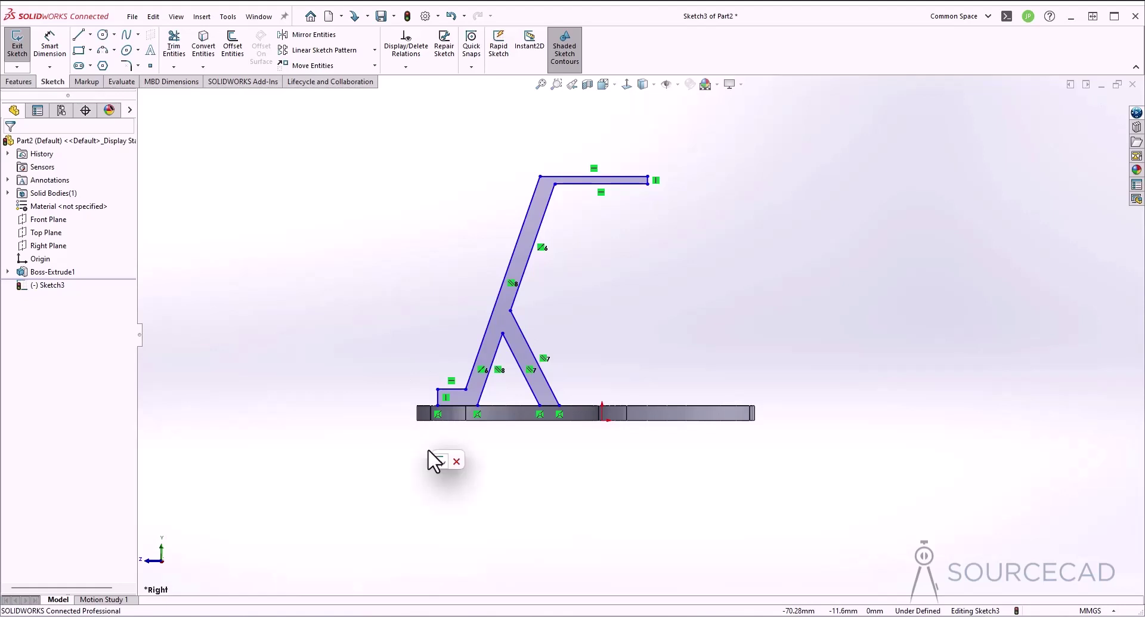
{"action": "left_click", "coordinate": [50, 46]}
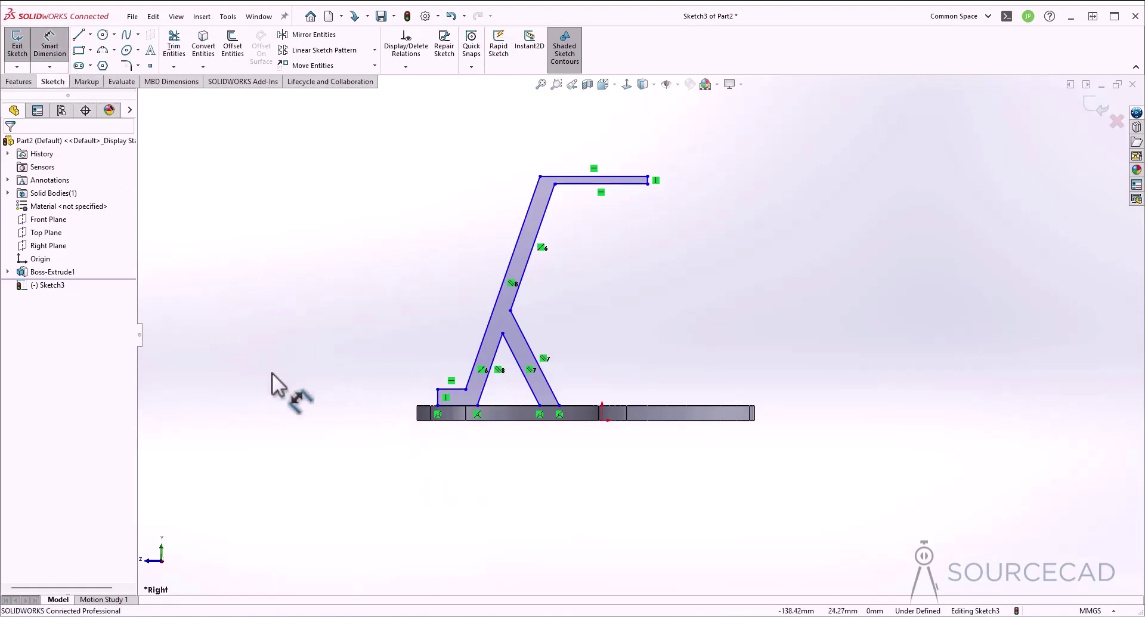
{"action": "left_click", "coordinate": [451, 389]}
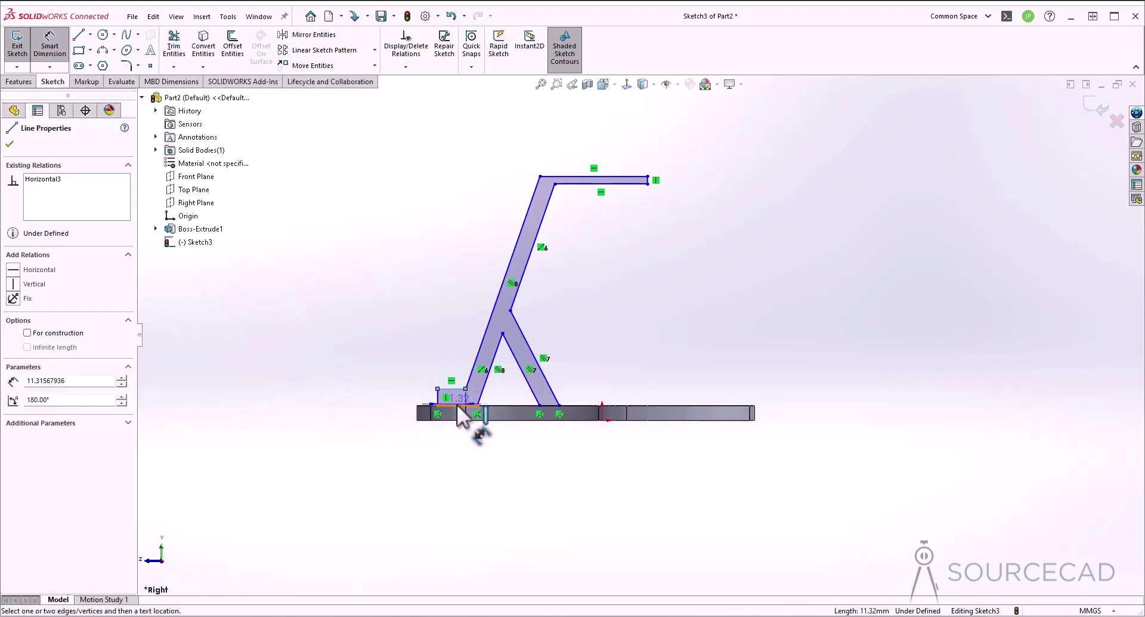
{"action": "left_click", "coordinate": [456, 406]}
{"action": "left_click", "coordinate": [312, 430]}
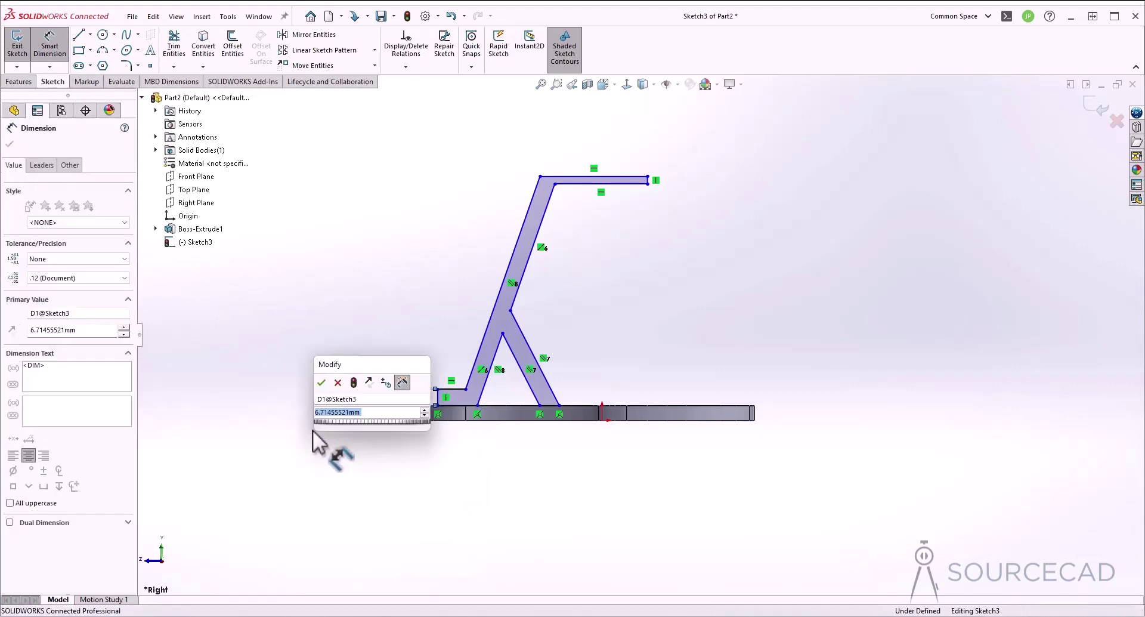
{"action": "key", "text": "Return"}
{"action": "type", "text": "5"}
{"action": "key", "text": "Return"}
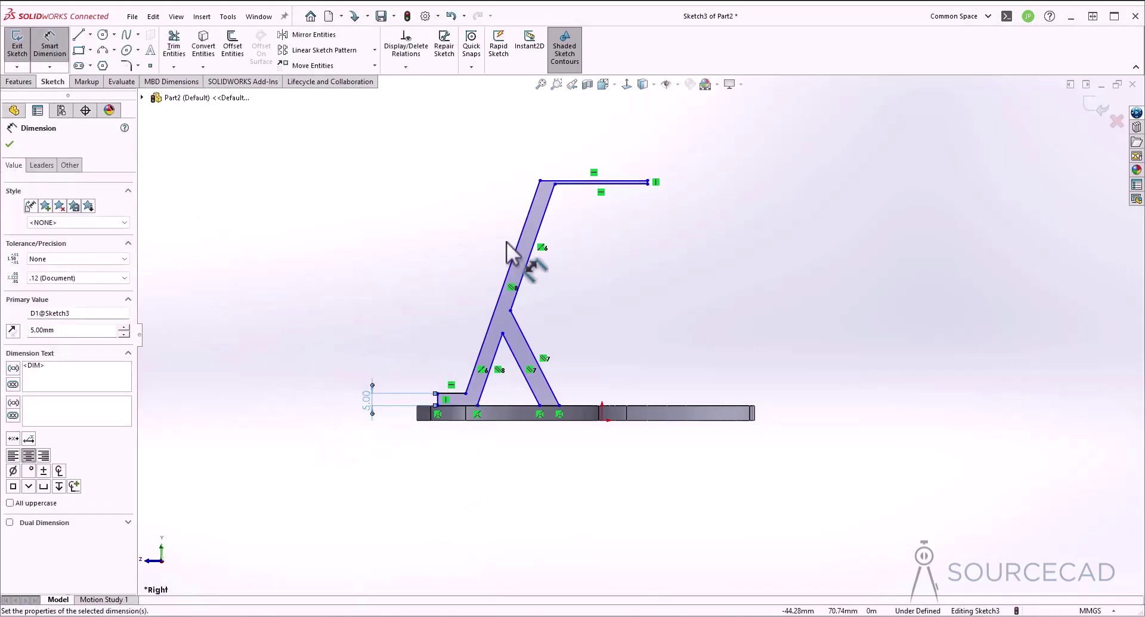
Dimension the top arm's thickness between its two horizontal lines as 5 mm
{"action": "left_click", "coordinate": [599, 185]}
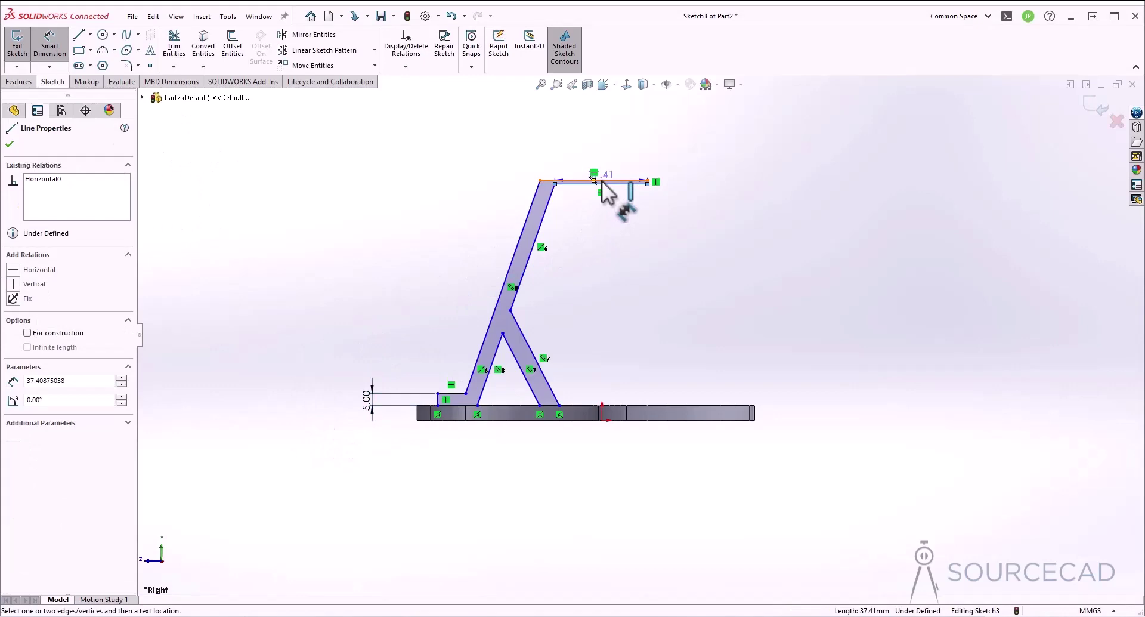
{"action": "left_click", "coordinate": [641, 180]}
{"action": "left_click", "coordinate": [781, 167]}
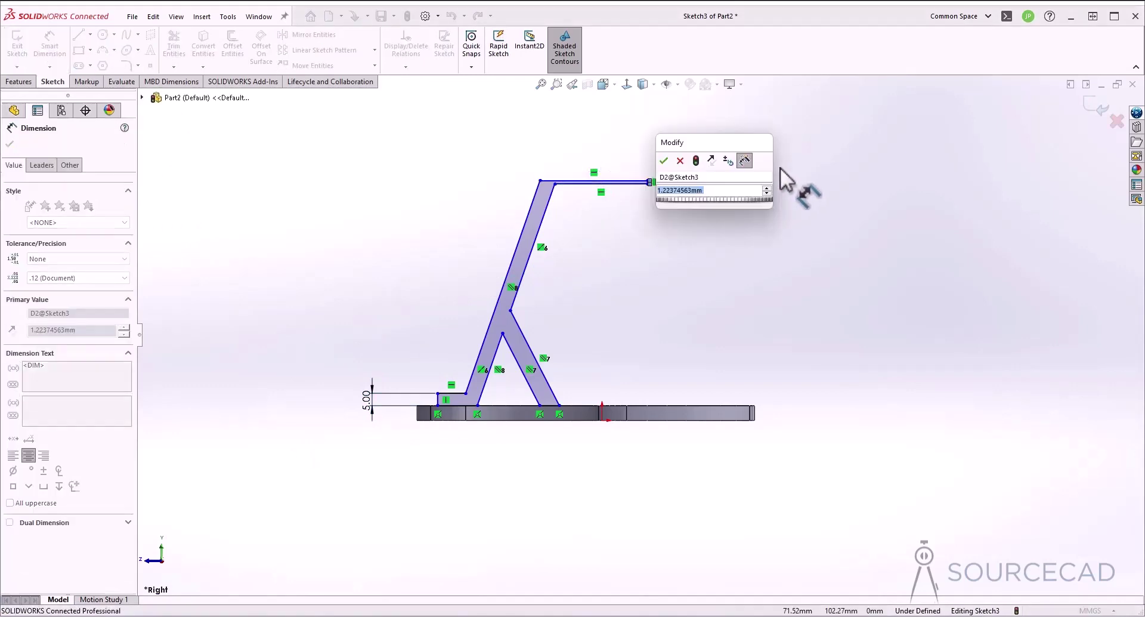
{"action": "key", "text": "Return"}
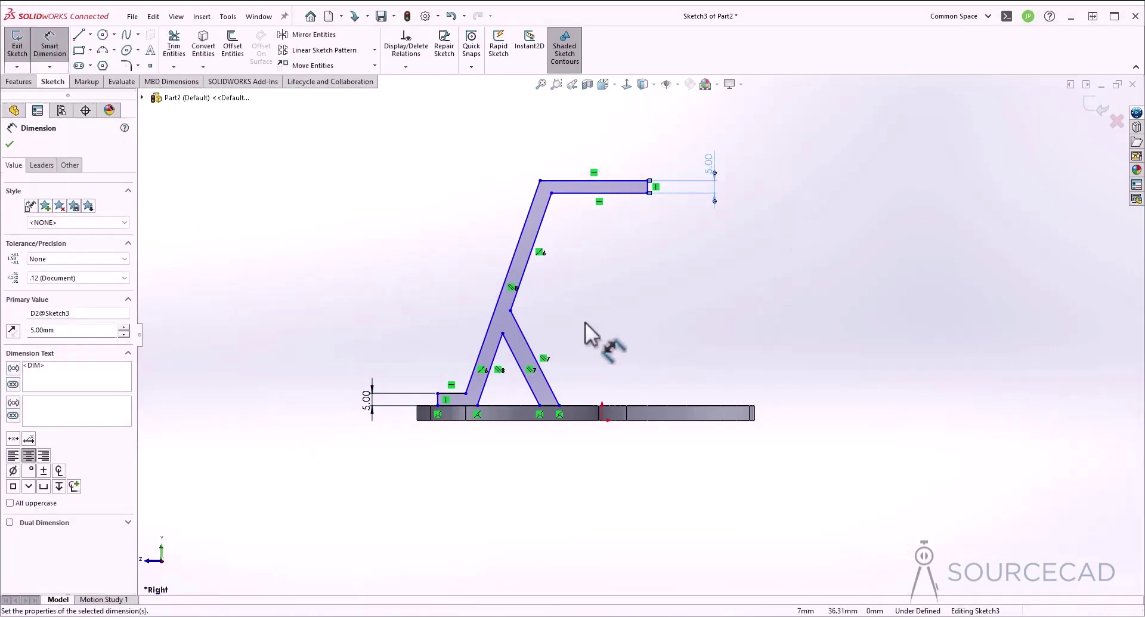
Dimension the thickness of the slanted leg between its outer and inner lines as 5 mm
{"action": "left_click", "coordinate": [521, 239]}
{"action": "left_click", "coordinate": [532, 249]}
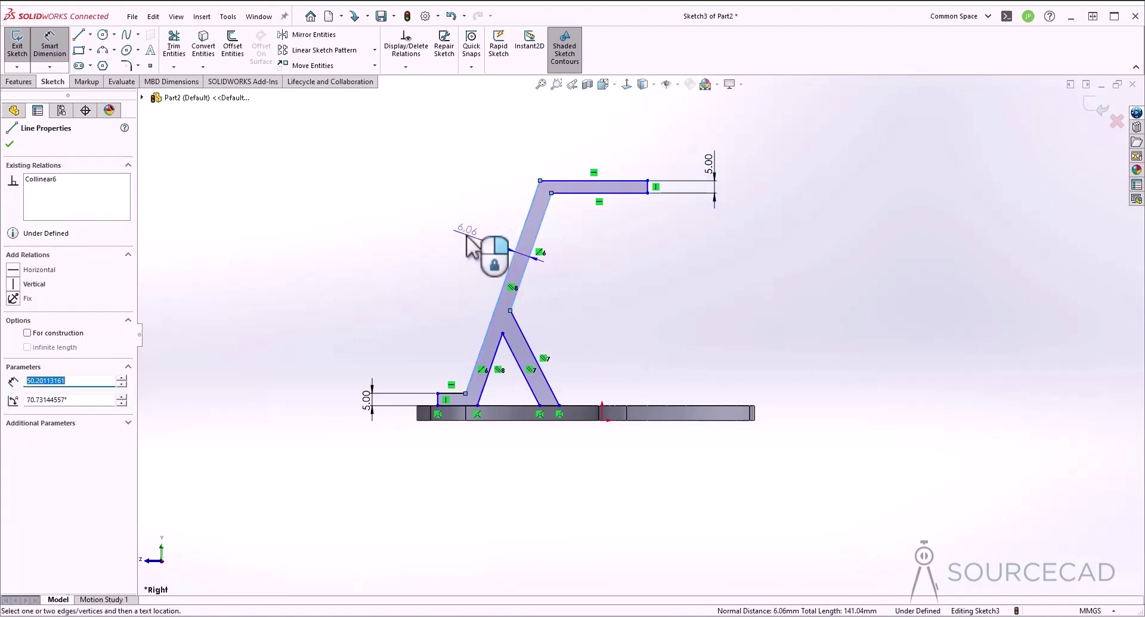
{"action": "left_click", "coordinate": [426, 305]}
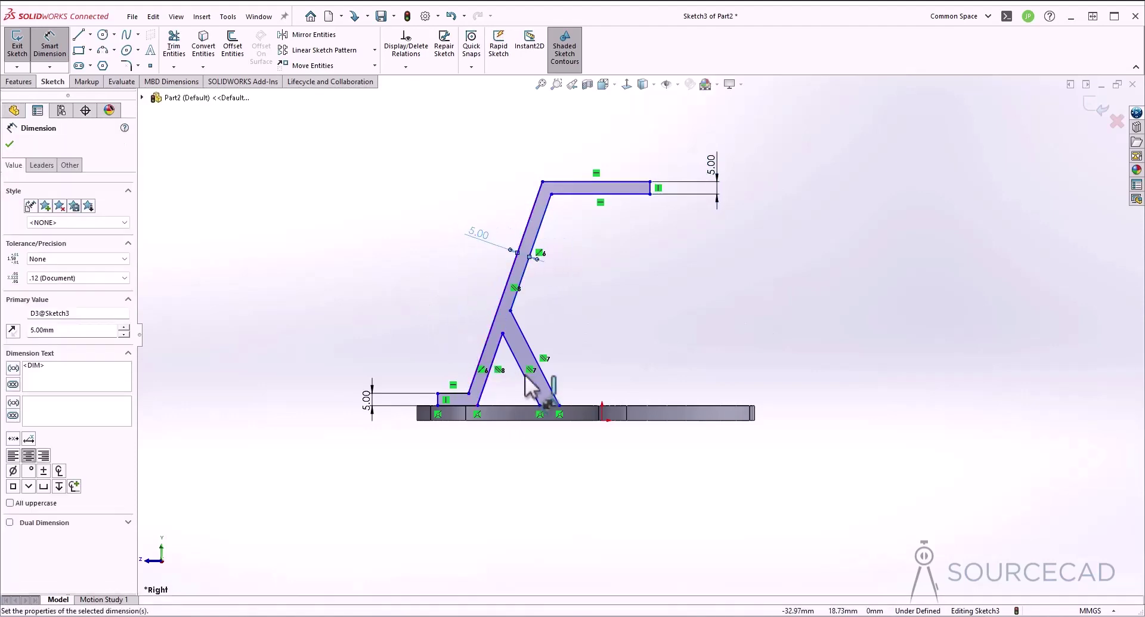
Dimension the brace's thickness between its two slanted parallel lines as 5 mm
{"action": "left_click", "coordinate": [533, 353]}
{"action": "left_click", "coordinate": [531, 346]}
{"action": "left_click", "coordinate": [578, 324]}
{"action": "type", "text": "5"}
{"action": "key", "text": "Return"}
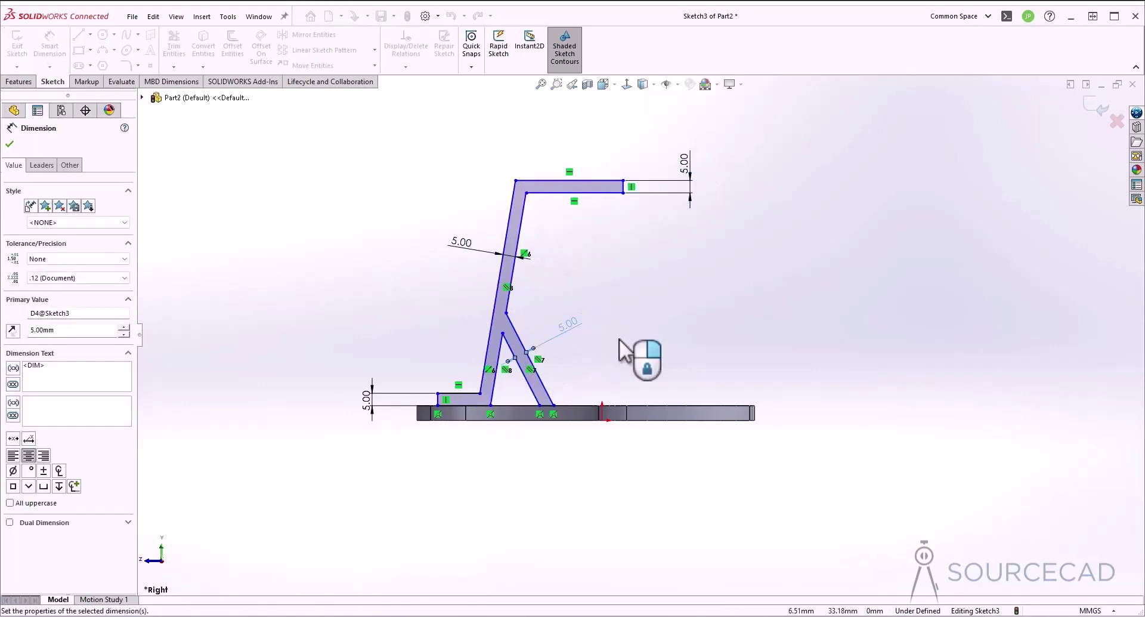
{"action": "left_click", "coordinate": [619, 339]}
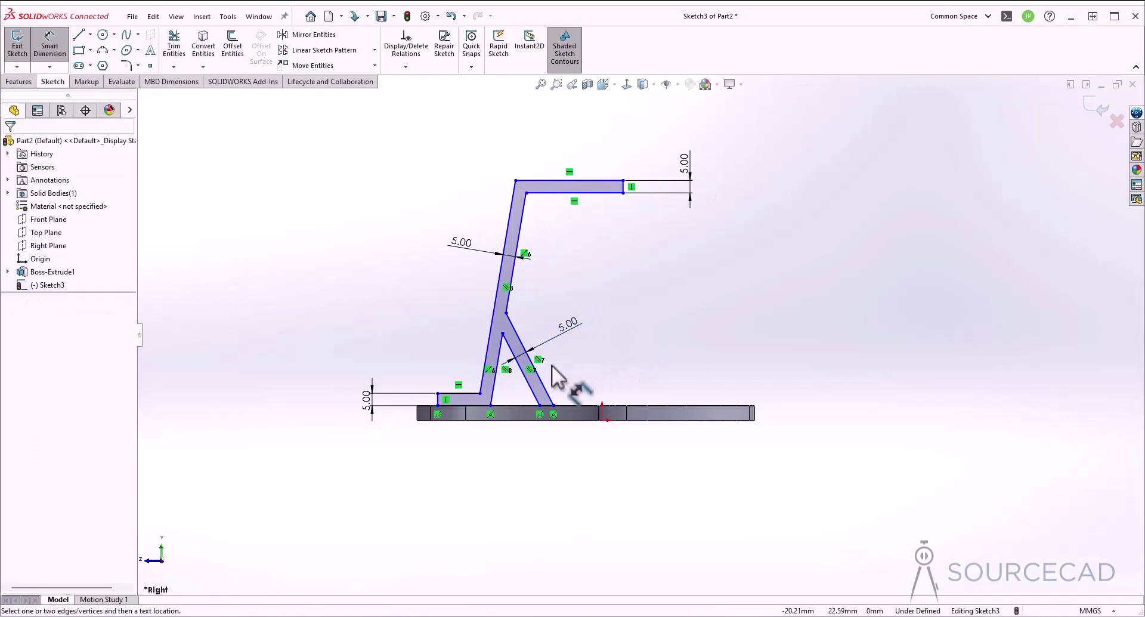
Dimension the angle between the leg's inner line and the plate's top edge as 80°
{"action": "left_click", "coordinate": [498, 365]}
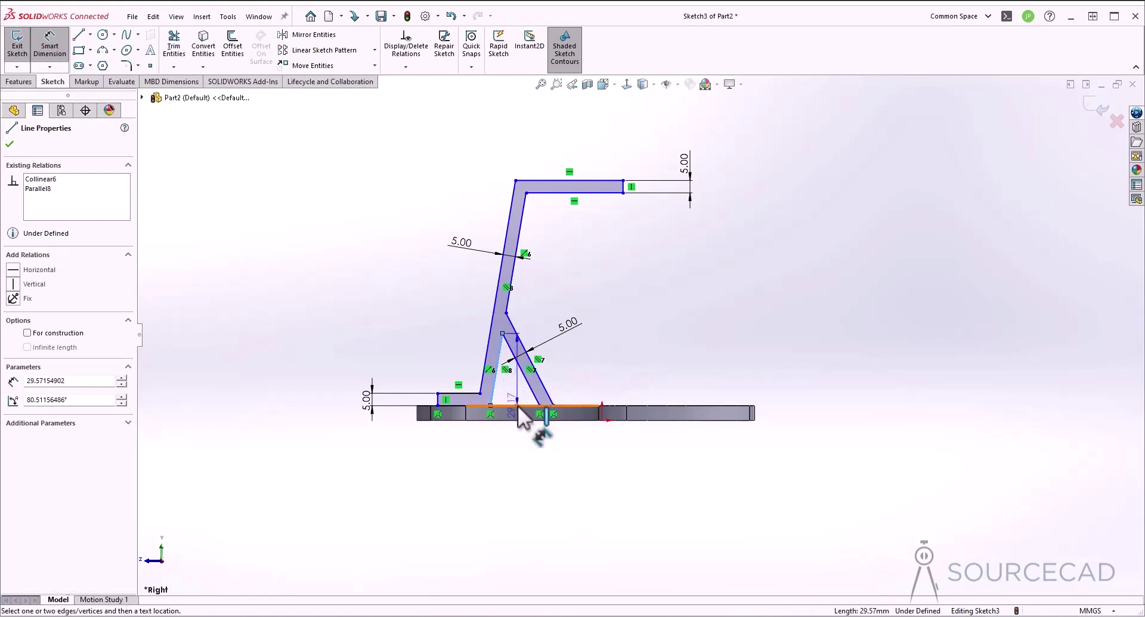
{"action": "left_click", "coordinate": [540, 408]}
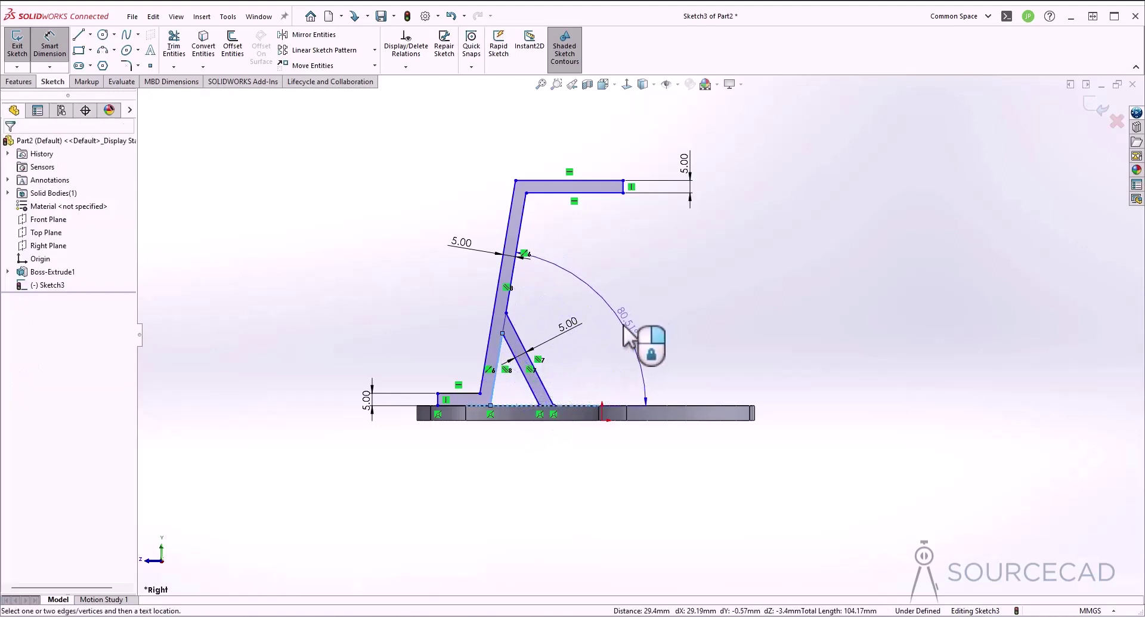
{"action": "left_click", "coordinate": [628, 329]}
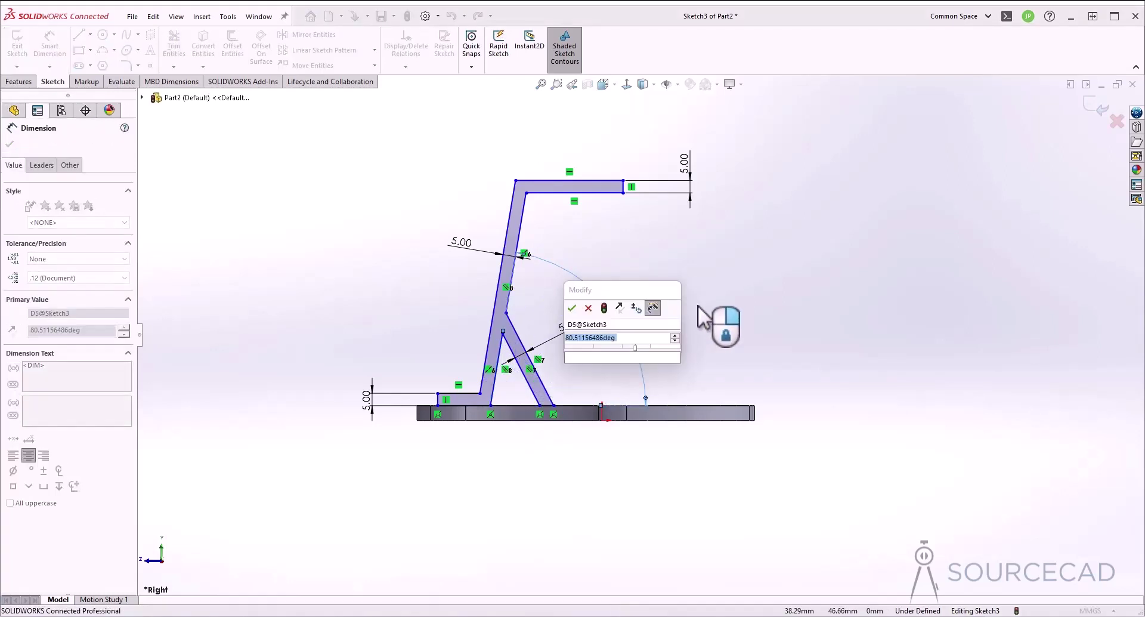
{"action": "key", "text": "Return"}
{"action": "left_click", "coordinate": [647, 274]}
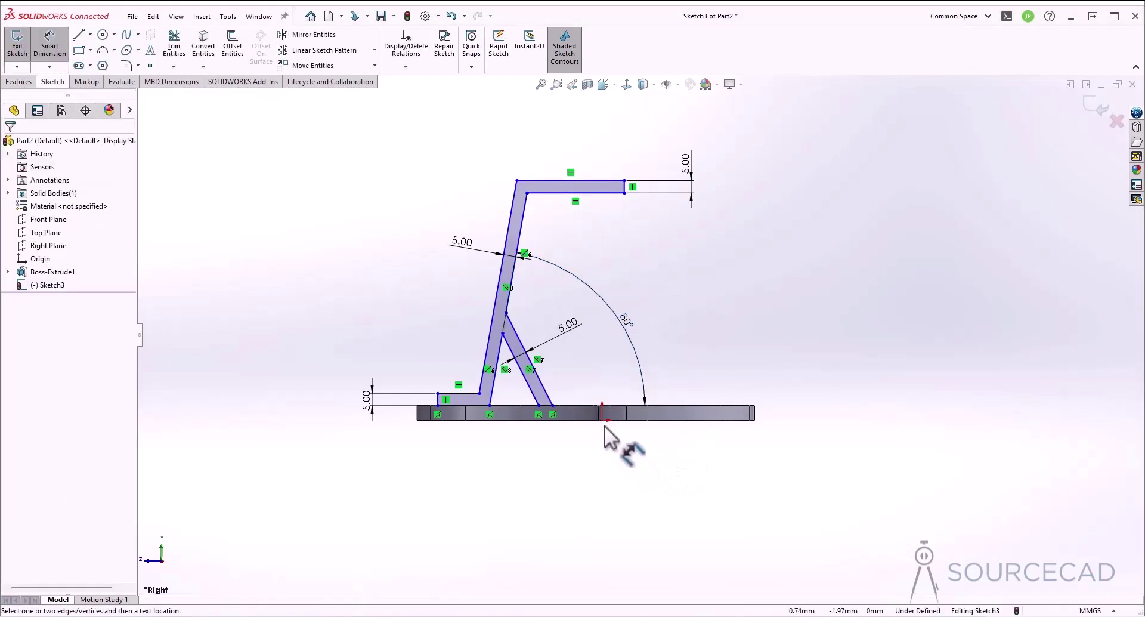
Dimension the horizontal distance from the origin to the foot's outer vertical line as 64 mm
{"action": "left_click", "coordinate": [603, 421]}
{"action": "left_click", "coordinate": [438, 399]}
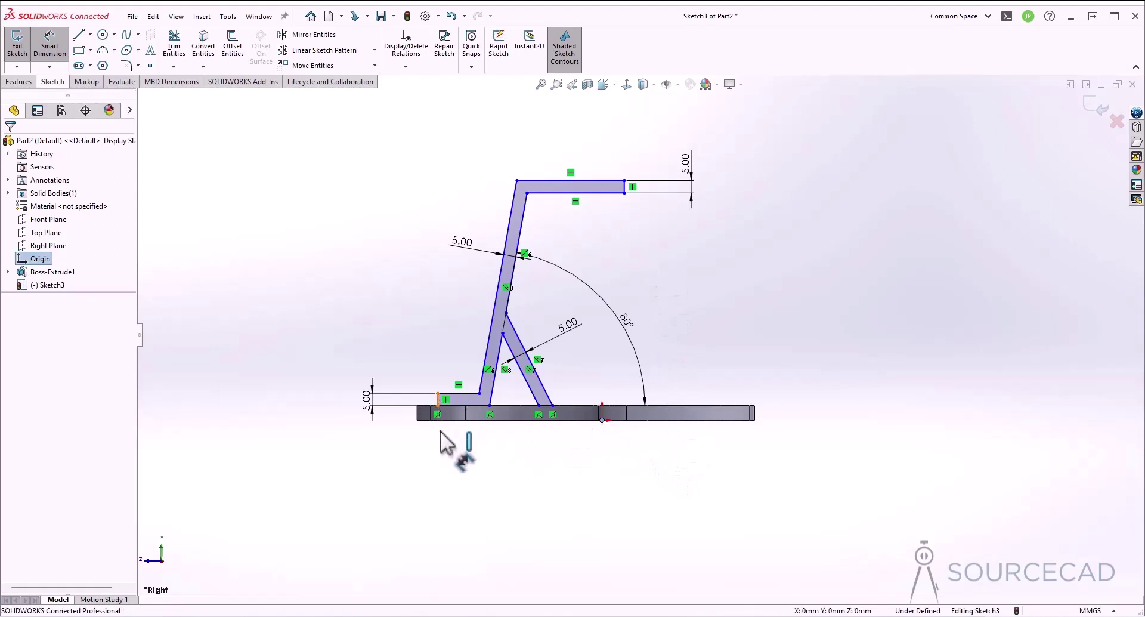
{"action": "left_click", "coordinate": [532, 482]}
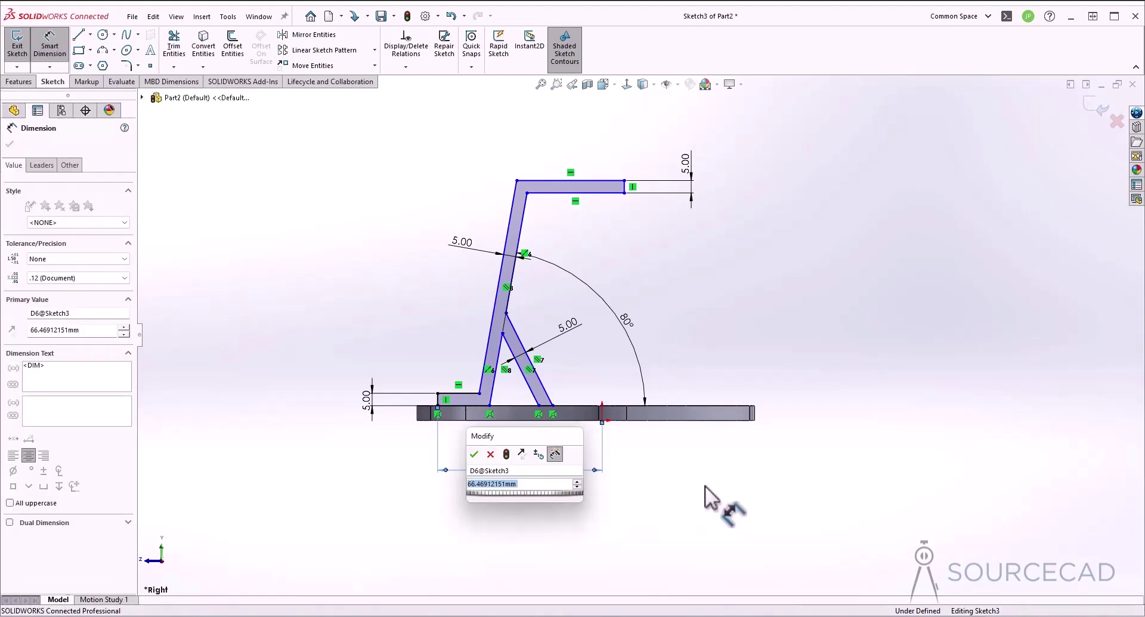
{"action": "type", "text": "64"}
{"action": "key", "text": "Return"}
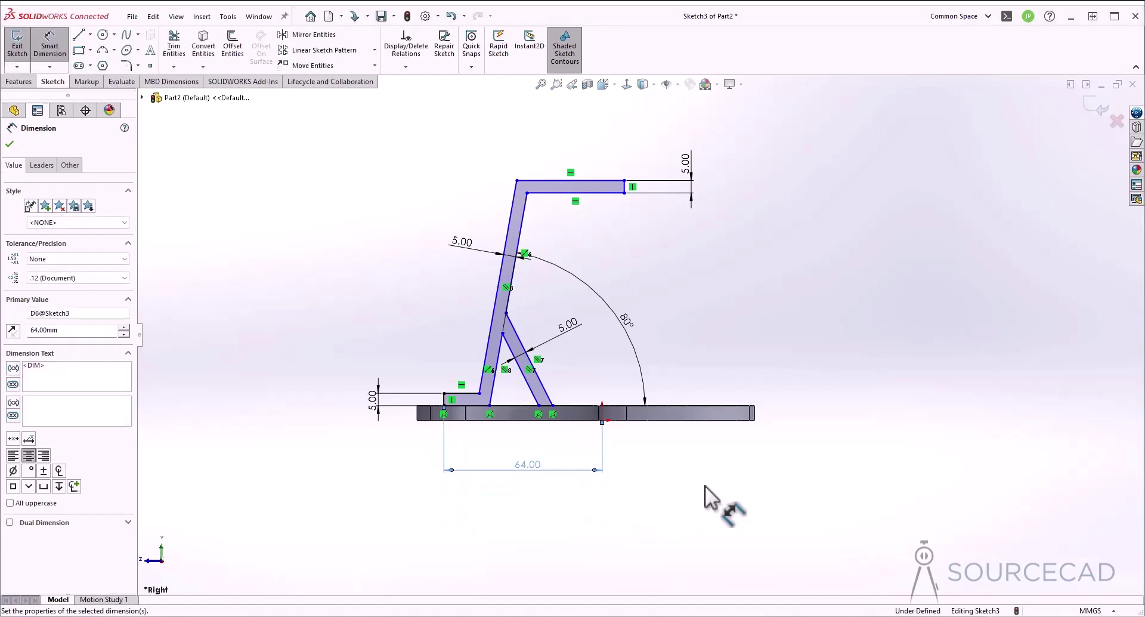
{"action": "left_click", "coordinate": [650, 465]}
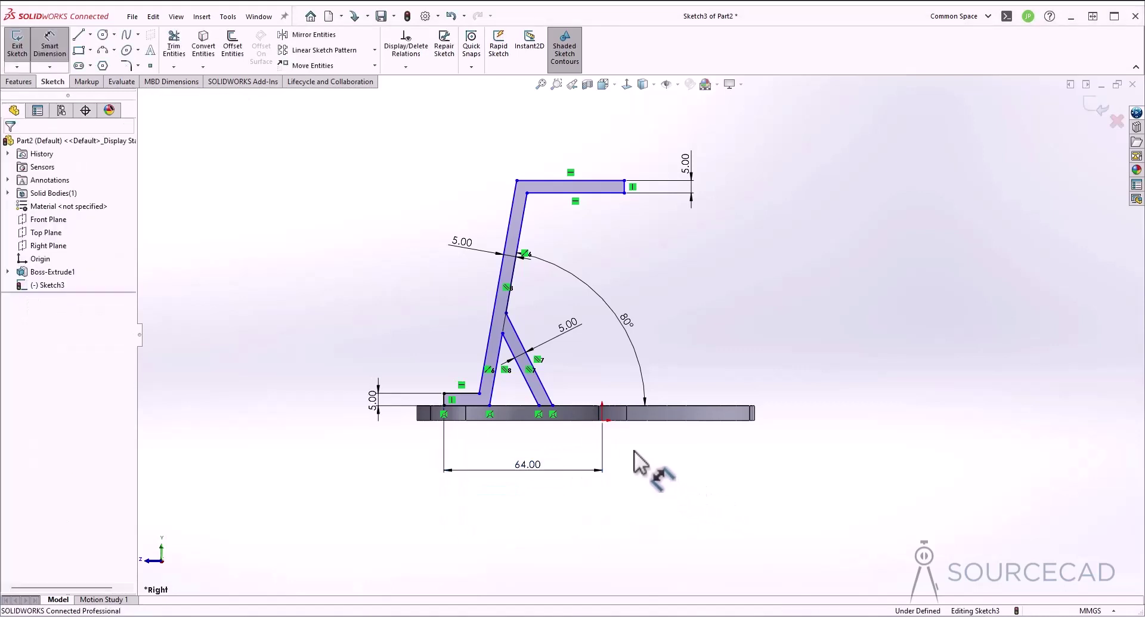
Dimension the top arm's end line 6 mm past the origin, and raise the arm by about its own thickness
{"action": "left_click", "coordinate": [625, 188]}
{"action": "left_click", "coordinate": [602, 420]}
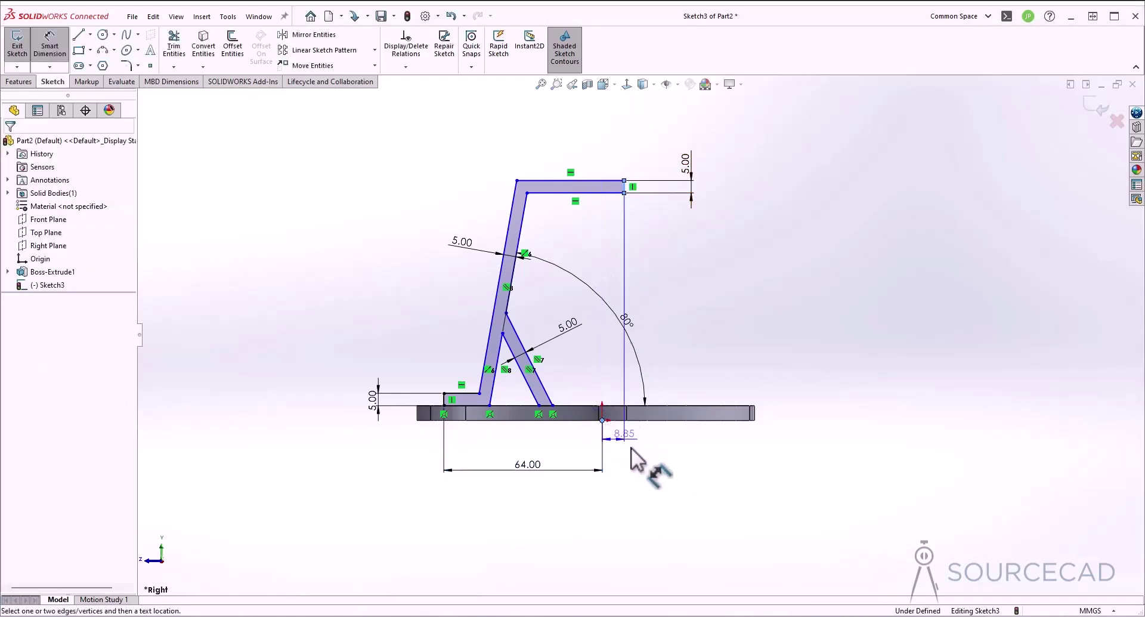
{"action": "left_click", "coordinate": [630, 468]}
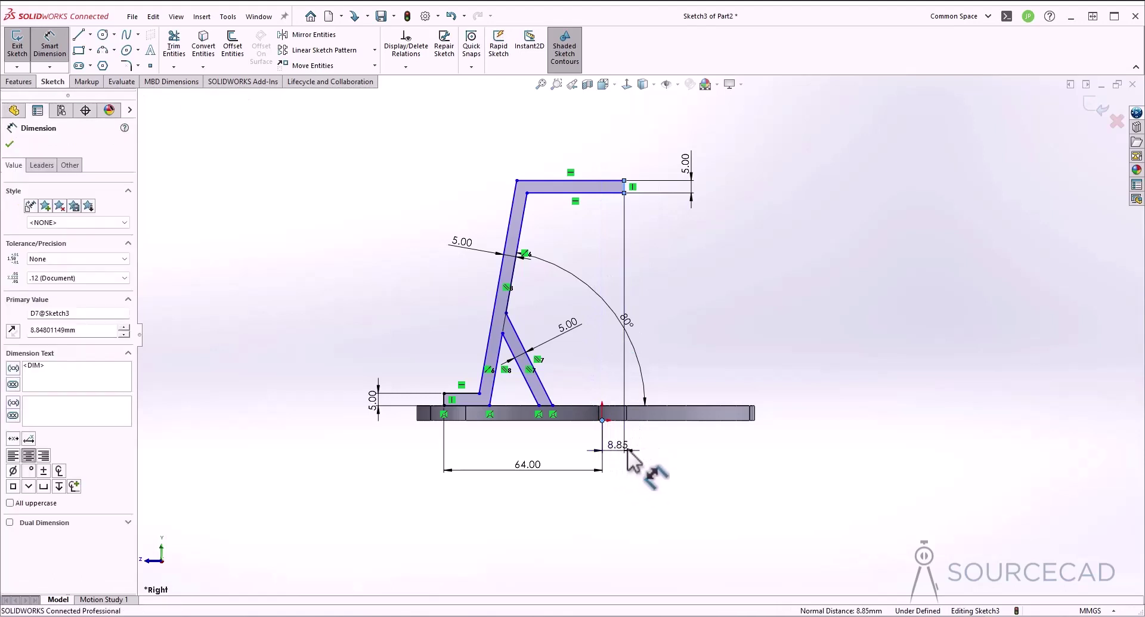
{"action": "type", "text": "6"}
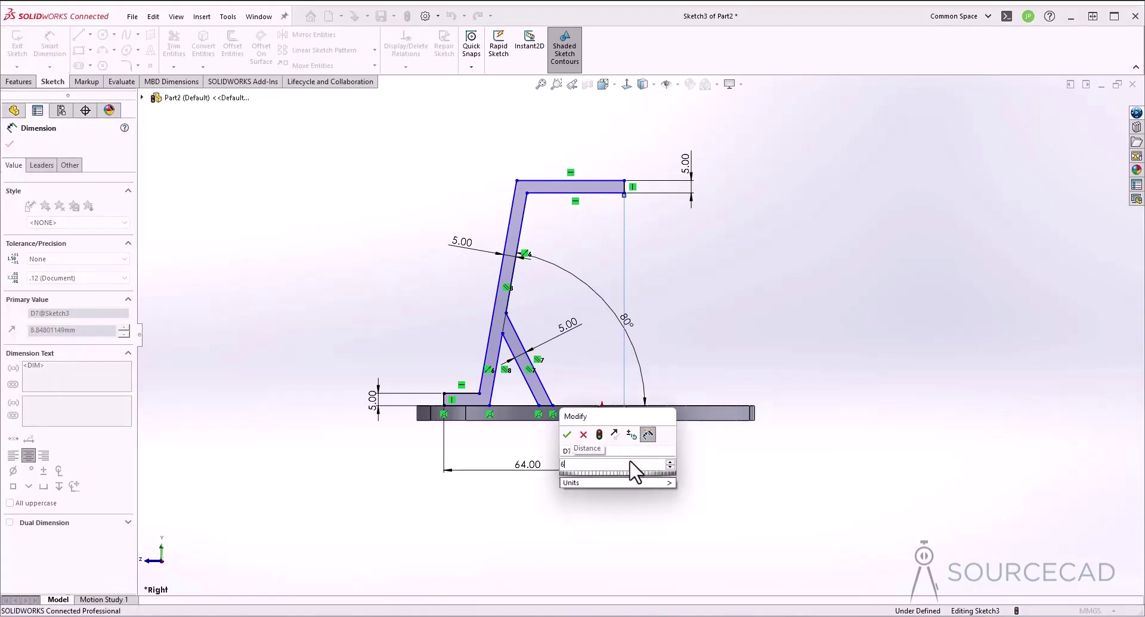
{"action": "left_click", "coordinate": [570, 437]}
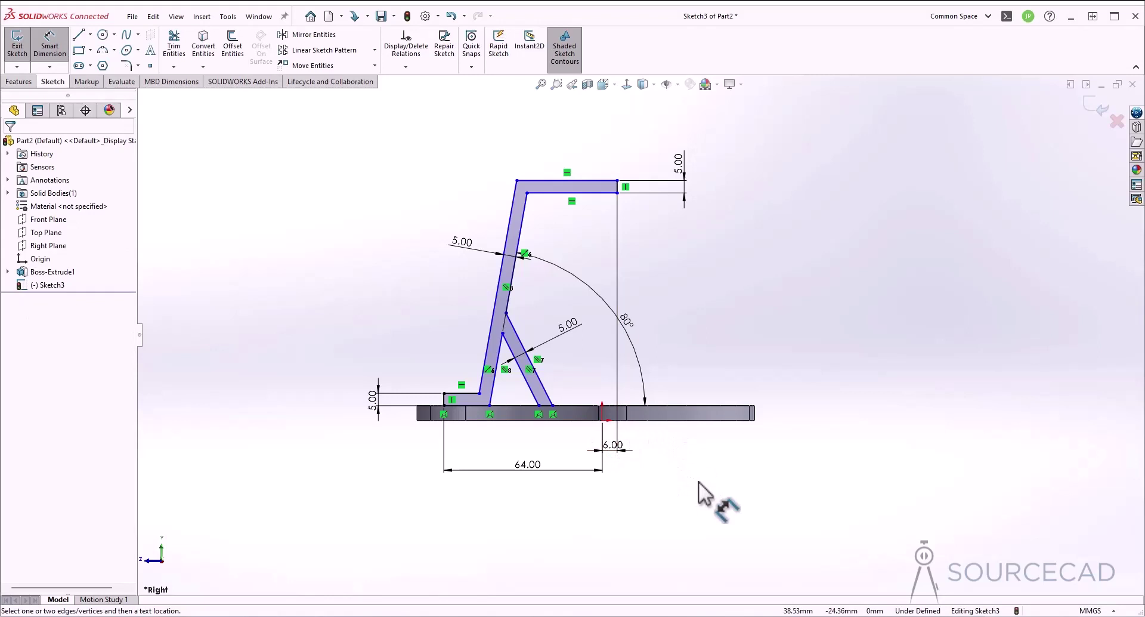
{"action": "key", "text": "Escape"}
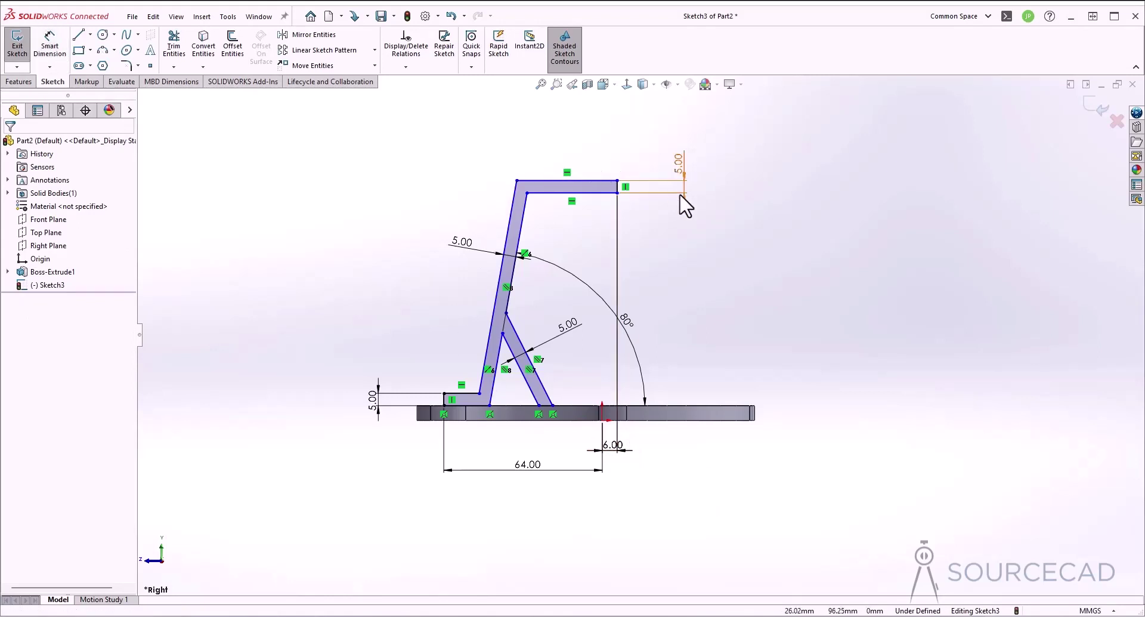
{"action": "mouse_move", "coordinate": [548, 182]}
{"action": "left_mouse_down"}
{"action": "mouse_move", "coordinate": [548, 197]}
{"action": "mouse_move", "coordinate": [548, 175]}
{"action": "left_mouse_up"}
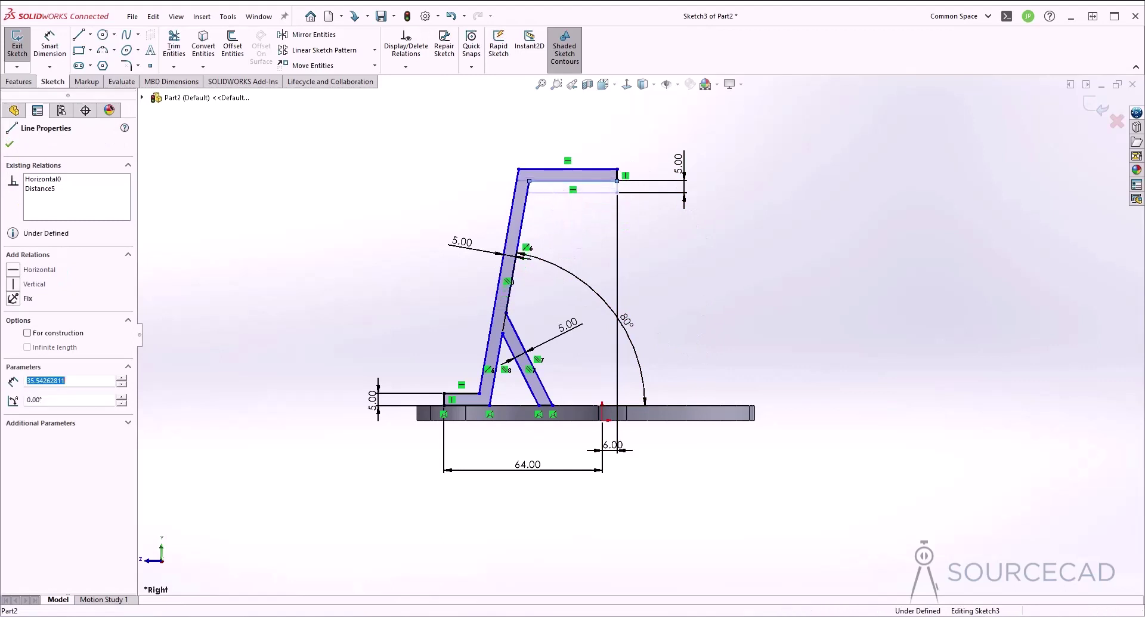
{"action": "key", "text": "Escape"}
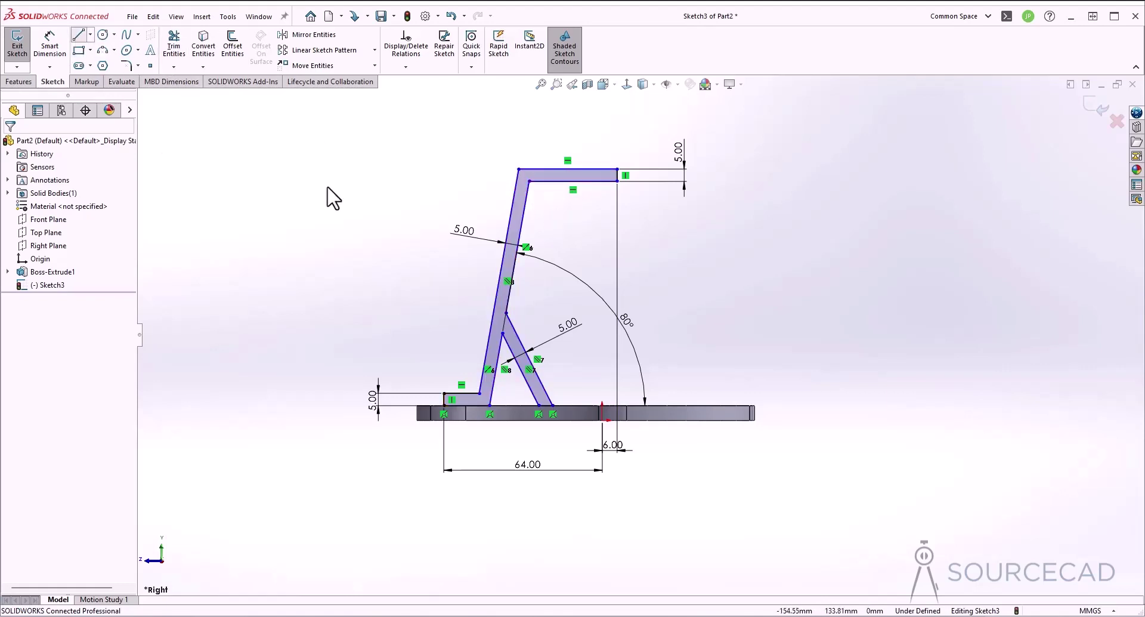
Sketch two diagonal lines, about 25 mm and 32 mm long, across the upper corner from the leg's outer and inner lines to the arm's upper line
{"action": "left_click", "coordinate": [512, 209]}
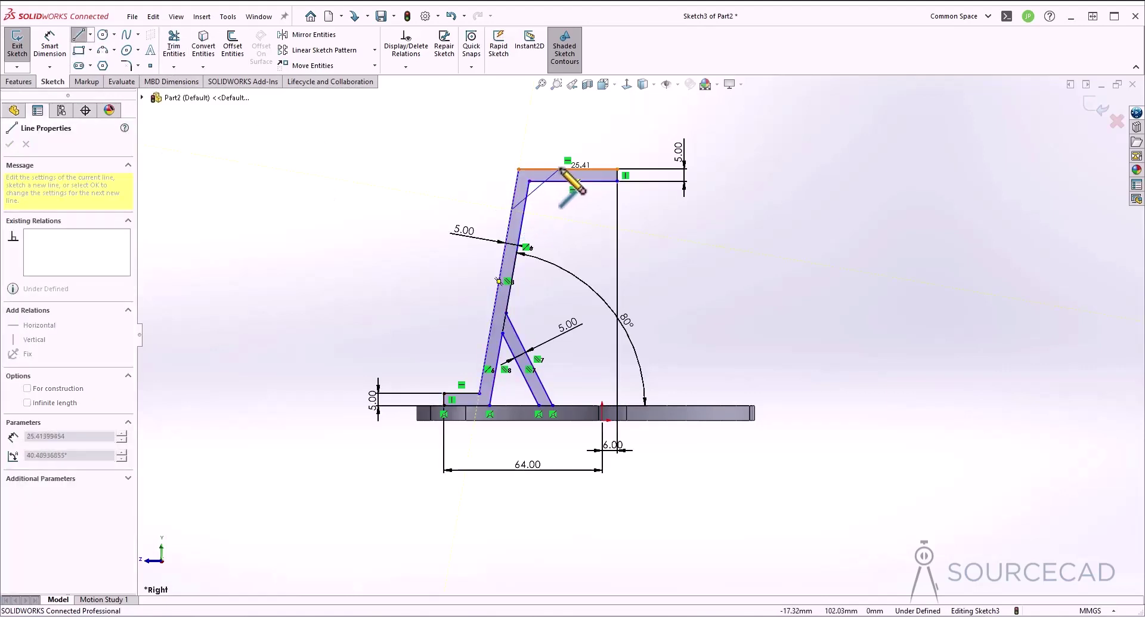
{"action": "left_click", "coordinate": [559, 170]}
{"action": "key", "text": "Escape"}
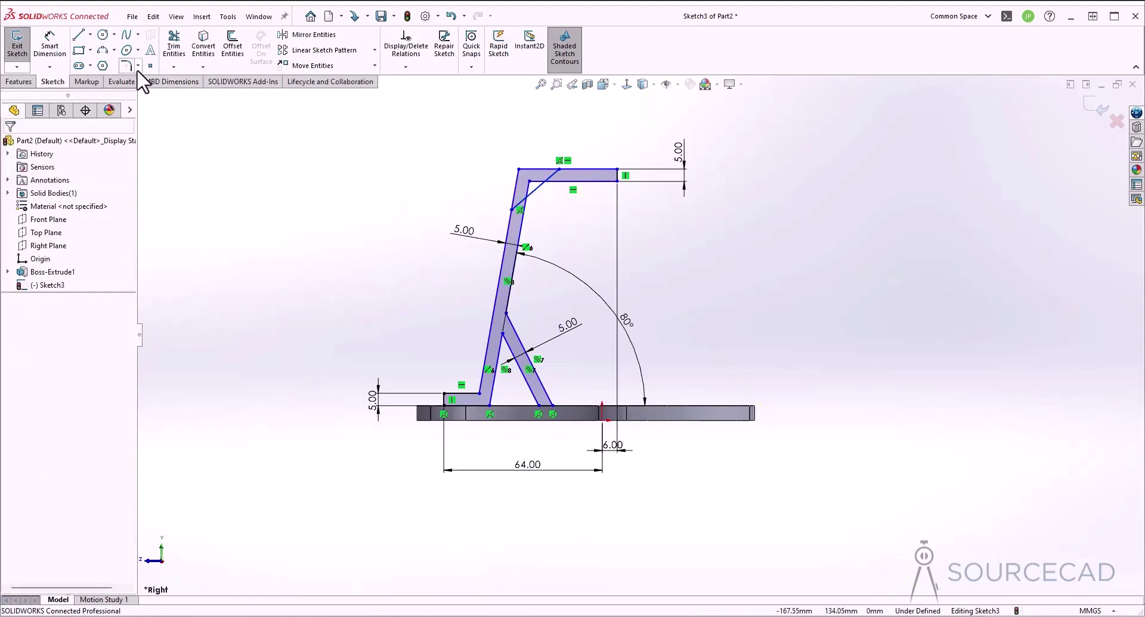
{"action": "key", "text": "l"}
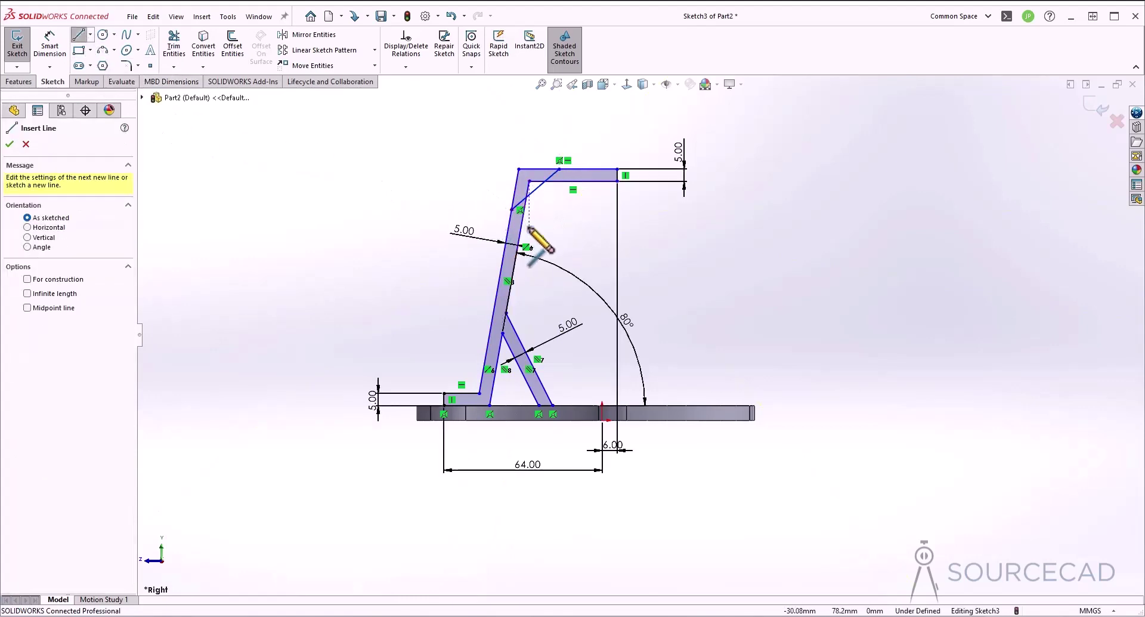
{"action": "left_click", "coordinate": [518, 246]}
{"action": "left_click", "coordinate": [578, 171]}
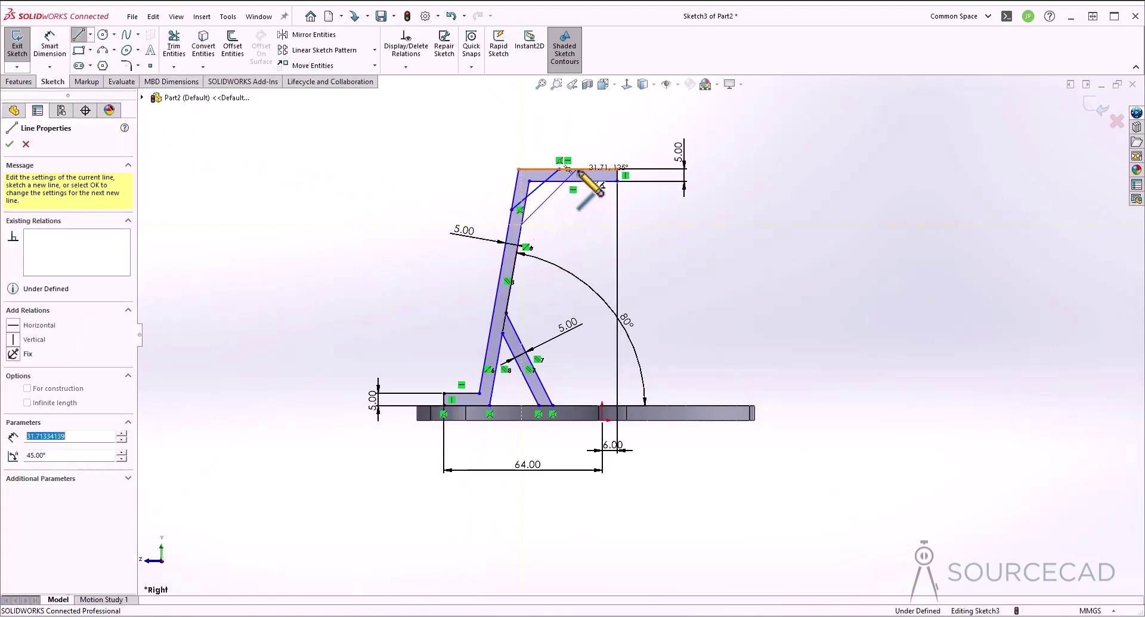
{"action": "key", "text": "Escape"}
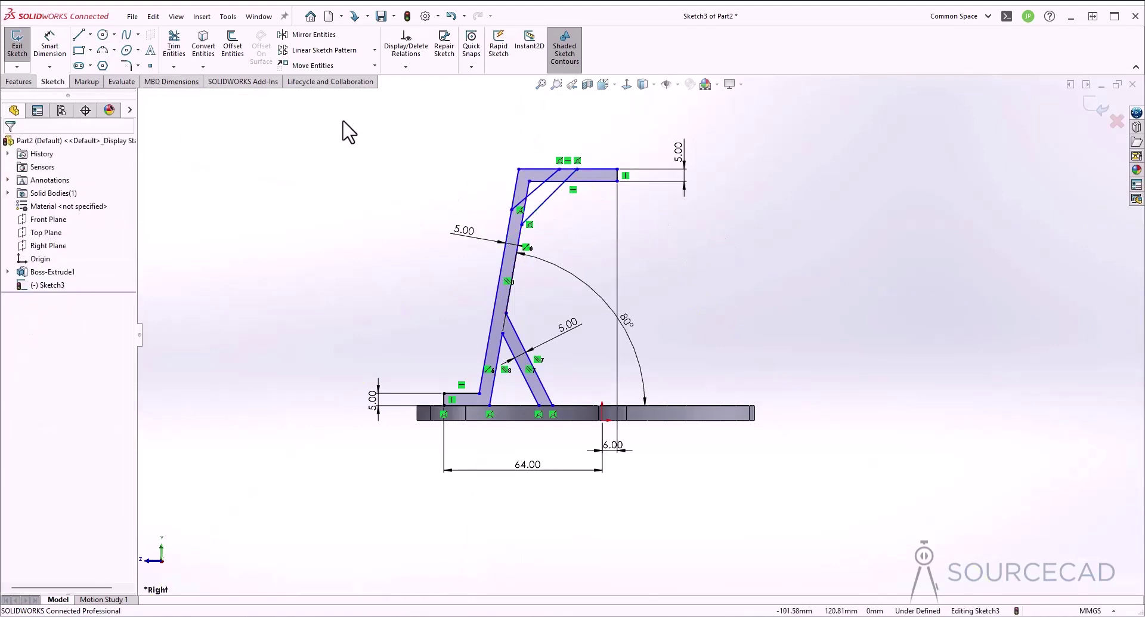
Trim away the old sharp corner and the overlapping line ends so the diagonal segment connects leg and arm
{"action": "left_click", "coordinate": [174, 45]}
{"action": "mouse_move", "coordinate": [477, 194]}
{"action": "left_mouse_down"}
{"action": "mouse_move", "coordinate": [514, 178]}
{"action": "mouse_move", "coordinate": [537, 185]}
{"action": "mouse_move", "coordinate": [518, 230]}
{"action": "mouse_move", "coordinate": [546, 190]}
{"action": "mouse_move", "coordinate": [557, 225]}
{"action": "mouse_move", "coordinate": [580, 181]}
{"action": "mouse_move", "coordinate": [570, 176]}
{"action": "mouse_move", "coordinate": [577, 223]}
{"action": "left_mouse_up"}
{"action": "key", "text": "Escape"}
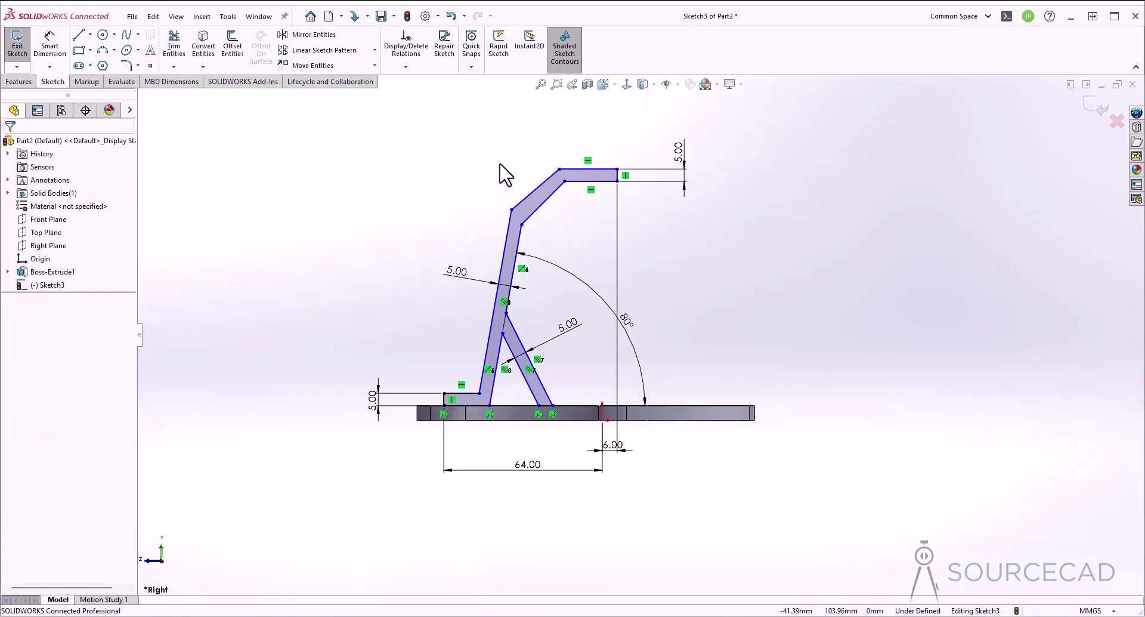
Add a parallel relation between the two diagonal lines at the bracket's upper bend
{"action": "left_click", "coordinate": [535, 191]}
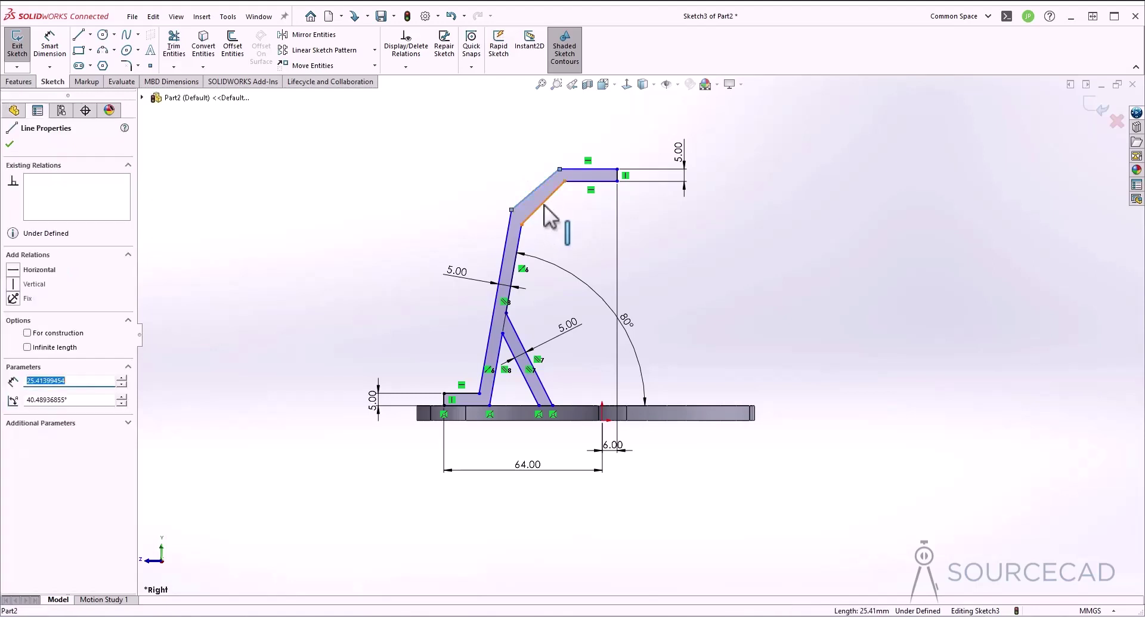
{"action": "left_click", "coordinate": [545, 202], "text": "ctrl"}
{"action": "left_click", "coordinate": [36, 394]}
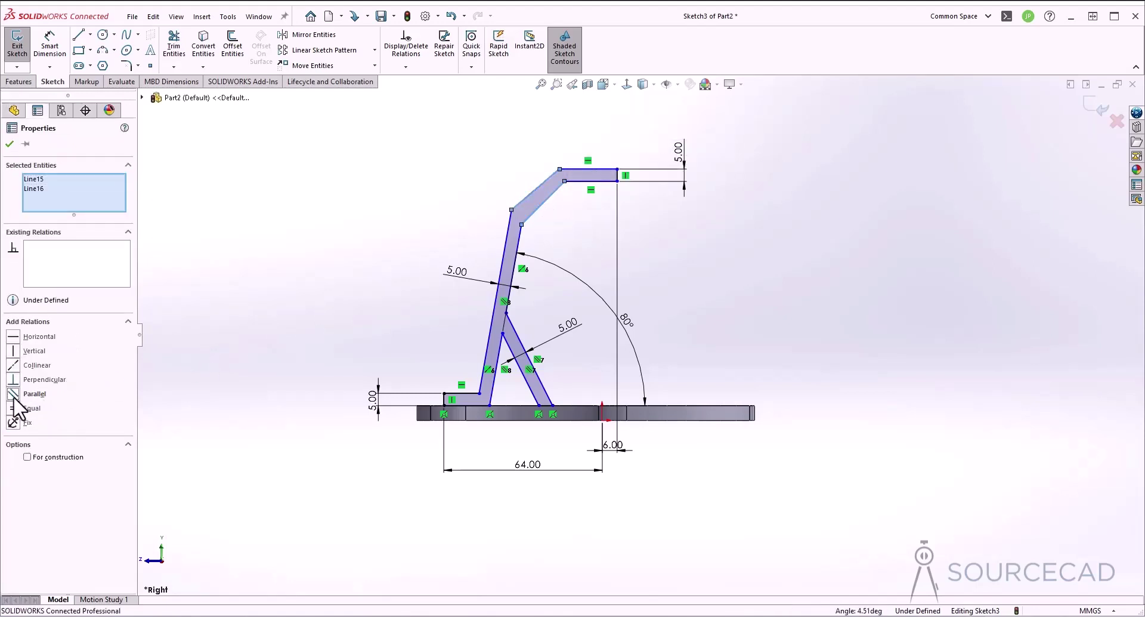
Dimension the spacing between the two parallel diagonal lines at the upper bend as 5 mm
{"action": "left_click", "coordinate": [375, 287]}
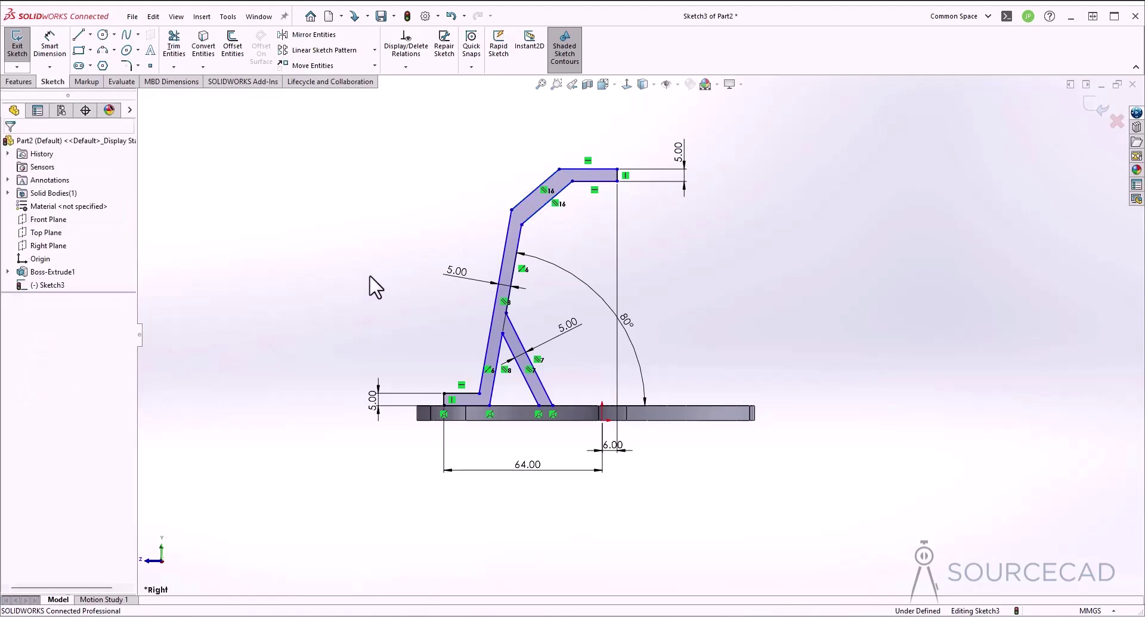
{"action": "left_click", "coordinate": [52, 47]}
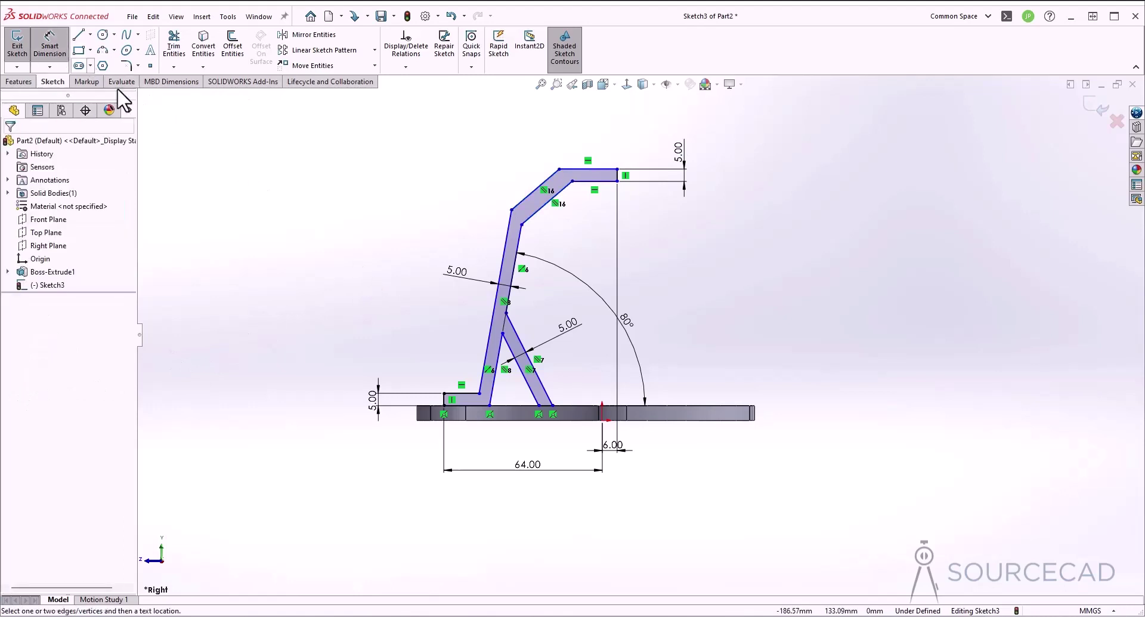
{"action": "left_click", "coordinate": [533, 192]}
{"action": "left_click", "coordinate": [457, 242]}
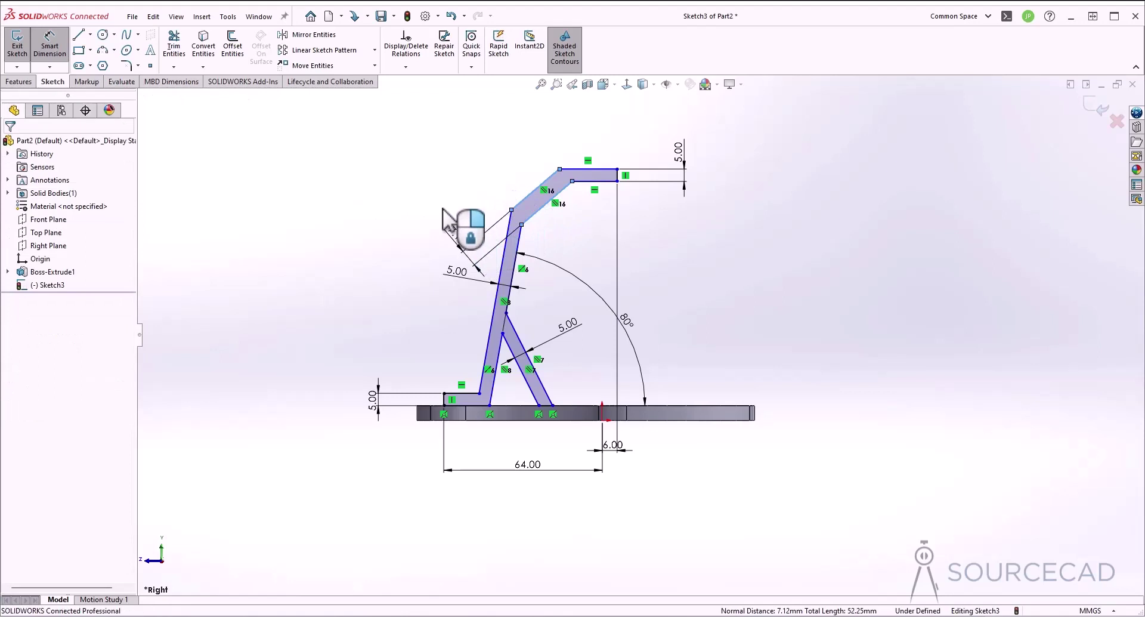
{"action": "type", "text": "5.00mm"}
{"action": "key", "text": "Return"}
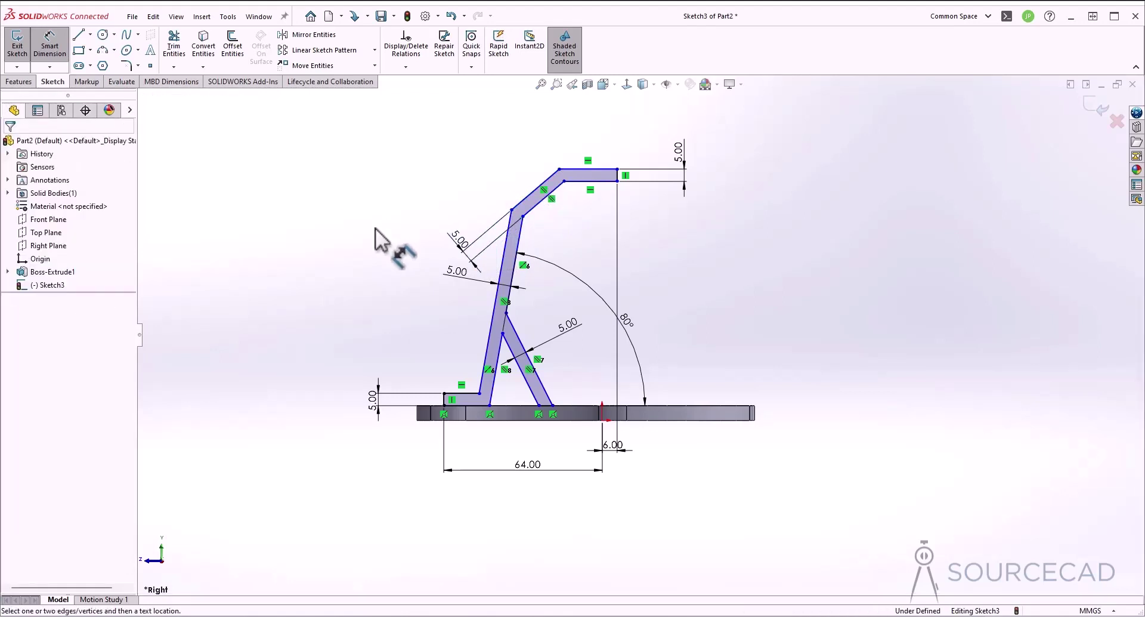
Dimension the top arm's lower line 120 mm above the origin
{"action": "left_click", "coordinate": [603, 181]}
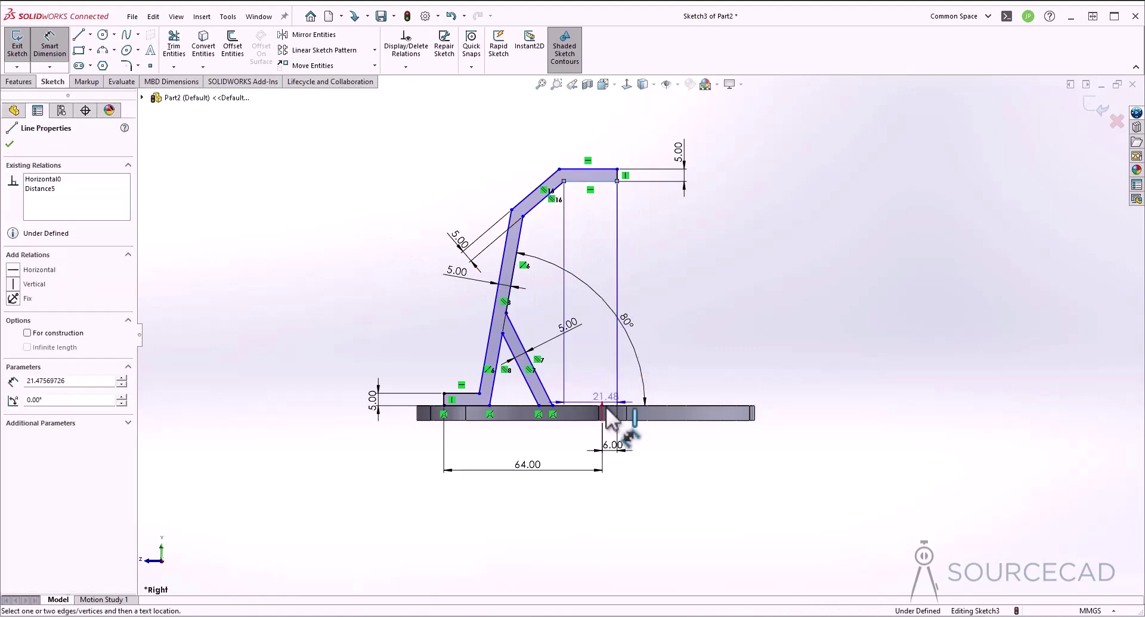
{"action": "left_click", "coordinate": [602, 420]}
{"action": "left_click", "coordinate": [763, 305]}
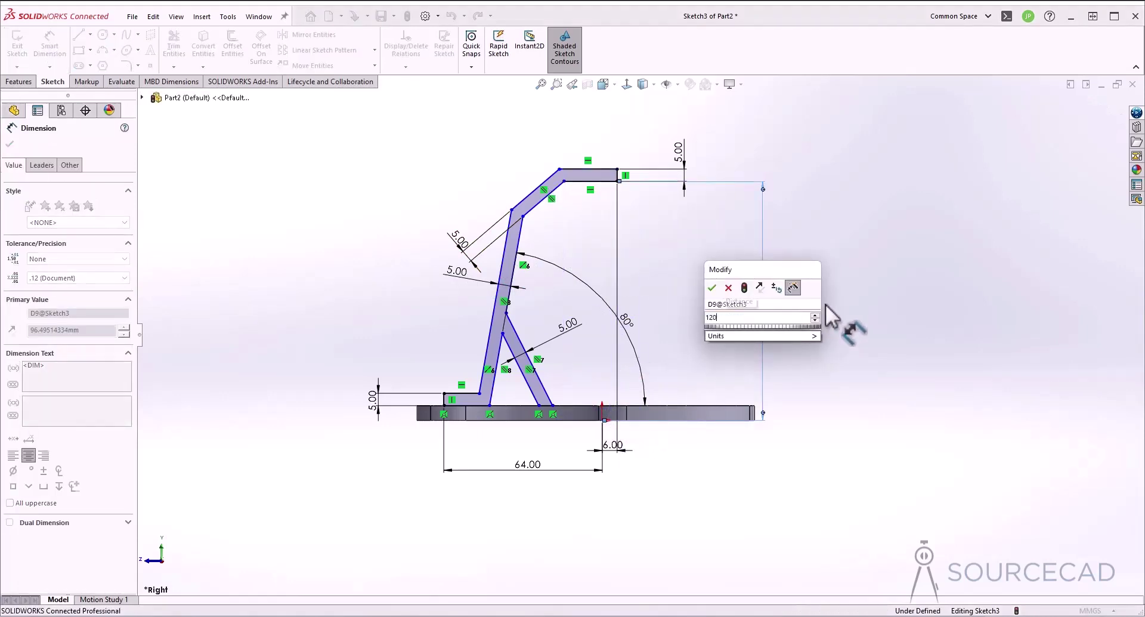
{"action": "key", "text": "Return"}
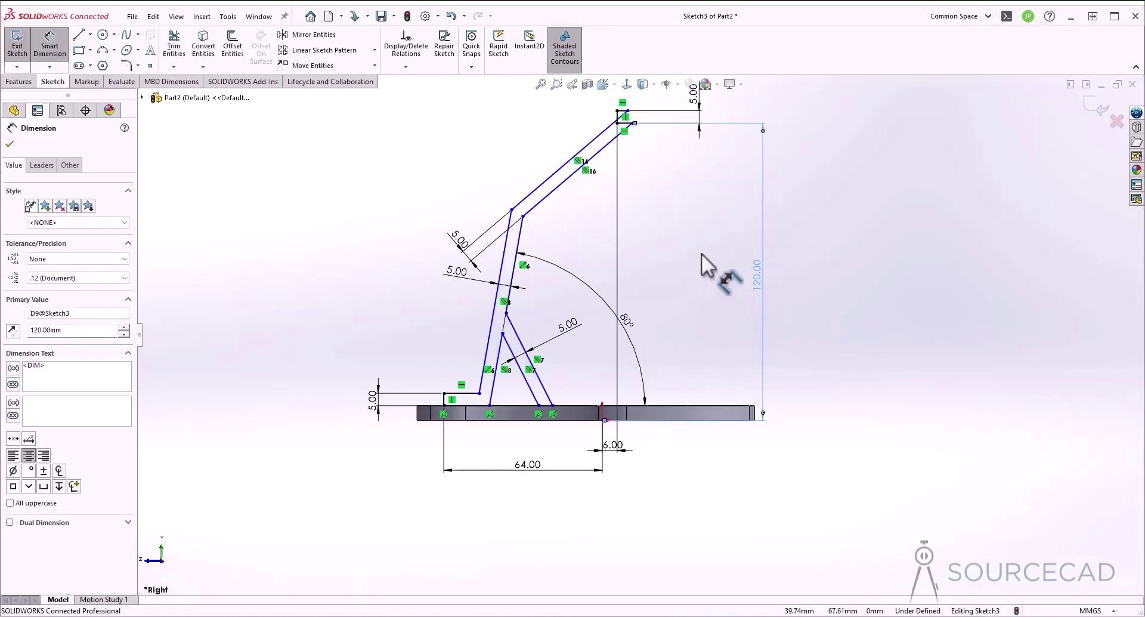
{"action": "left_click", "coordinate": [701, 253]}
{"action": "key", "text": "Escape"}
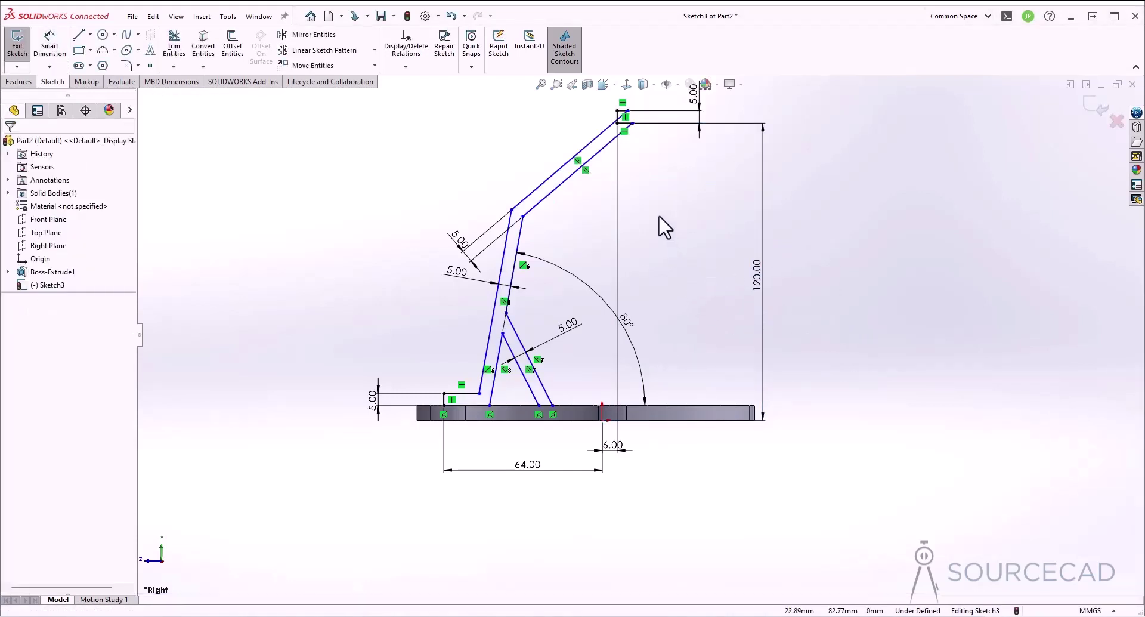
Pull the arm's inner corner back behind its end line to restore the arm, and move the brace's top vertex up along the leg
{"action": "left_click", "coordinate": [618, 124]}
{"action": "left_click_drag", "start_coordinate": [618, 128], "coordinate": [580, 134]}
{"action": "left_click", "coordinate": [698, 214]}
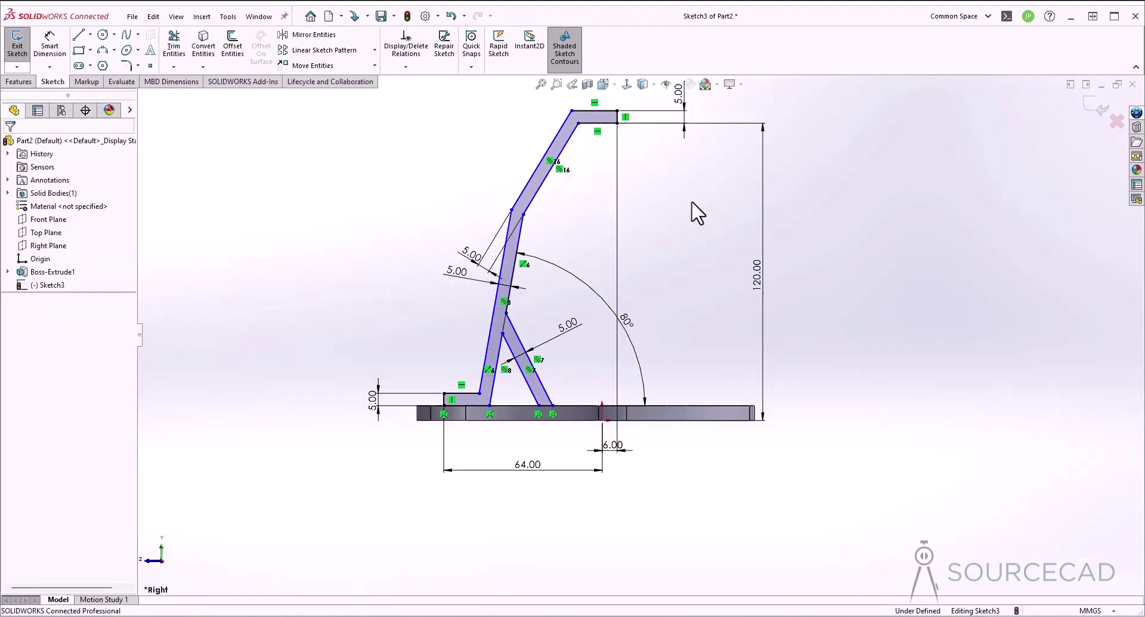
{"action": "mouse_move", "coordinate": [507, 312]}
{"action": "left_mouse_down"}
{"action": "mouse_move", "coordinate": [515, 274]}
{"action": "mouse_move", "coordinate": [498, 286]}
{"action": "left_mouse_up"}
{"action": "left_click", "coordinate": [368, 291]}
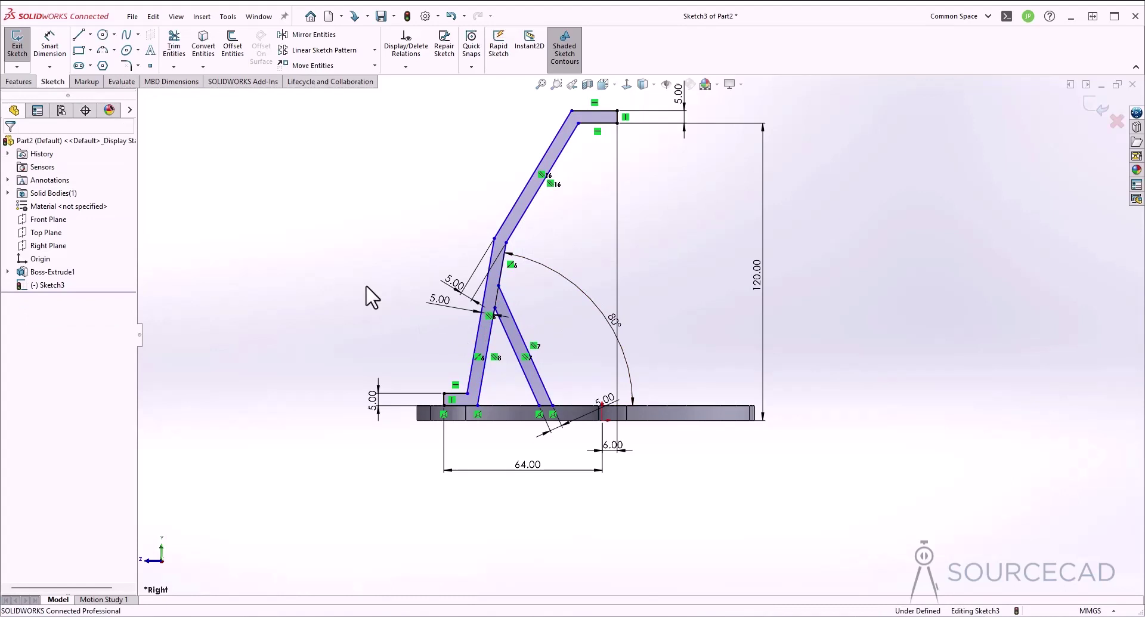
Dimension the brace's top vertex 54 mm vertically above the origin
{"action": "left_click", "coordinate": [50, 49]}
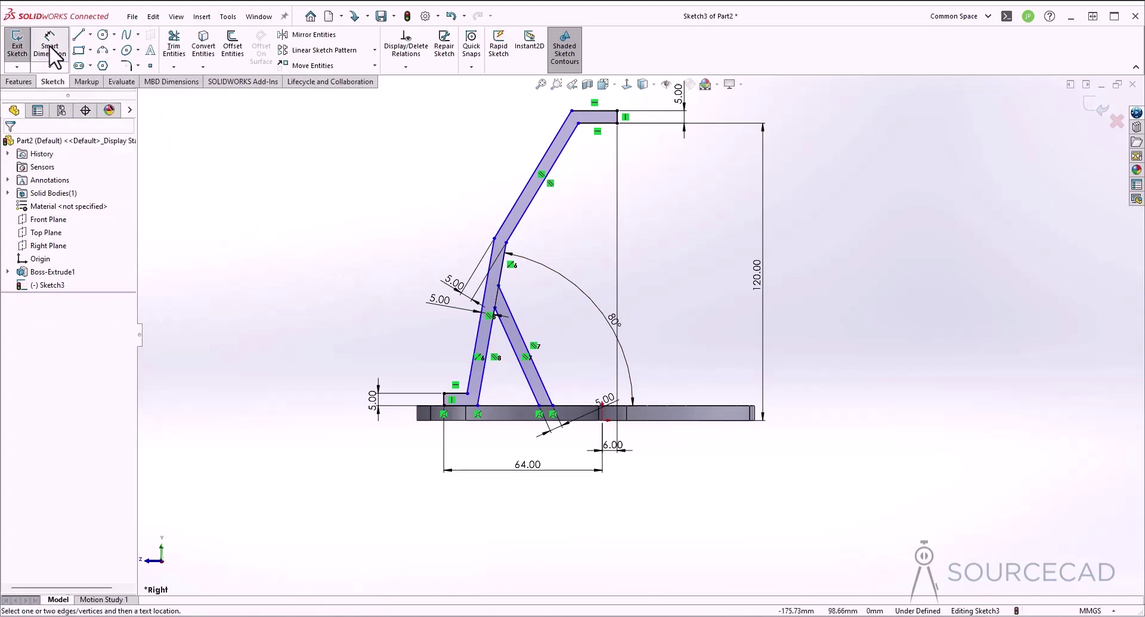
{"action": "left_click", "coordinate": [499, 286]}
{"action": "left_click", "coordinate": [602, 420]}
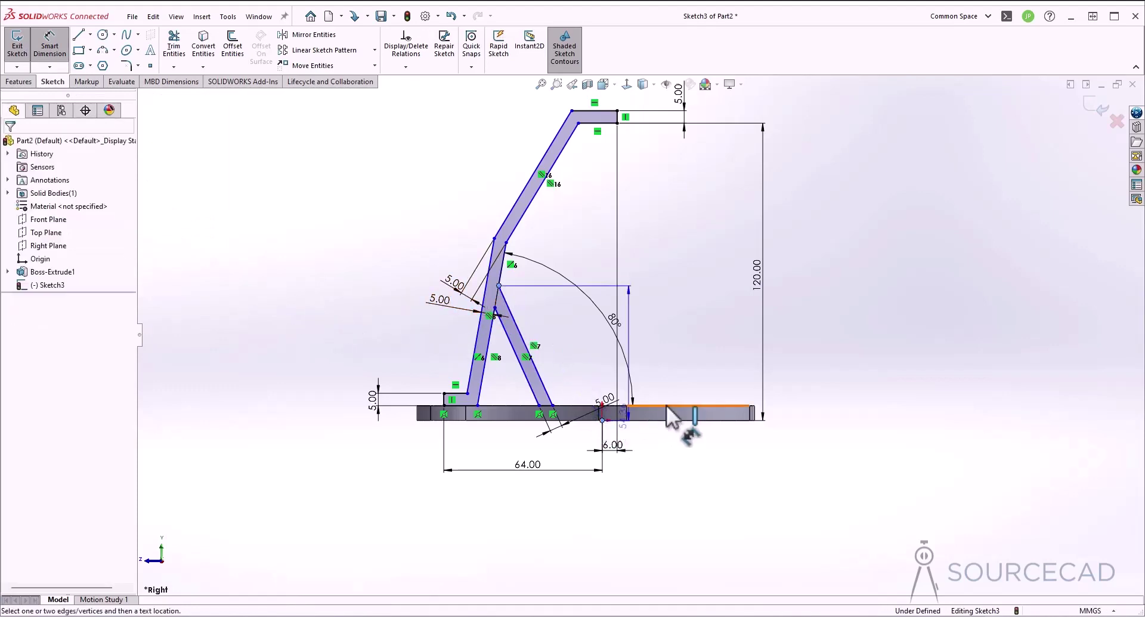
{"action": "left_click", "coordinate": [717, 361]}
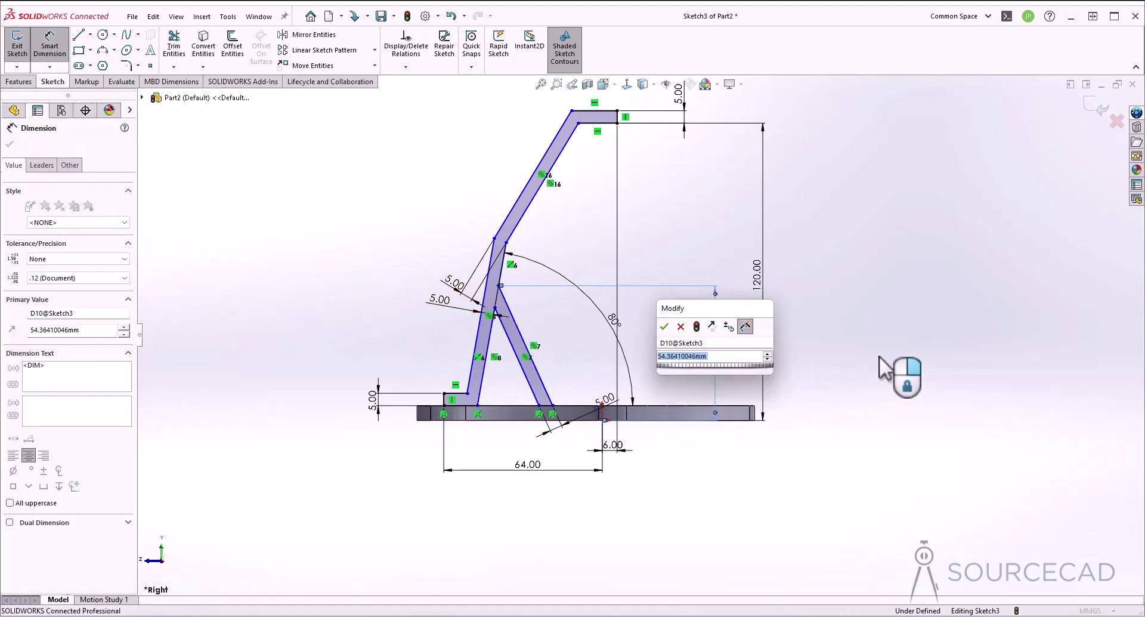
{"action": "type", "text": "54"}
{"action": "key", "text": "Return"}
{"action": "key", "text": "Escape"}
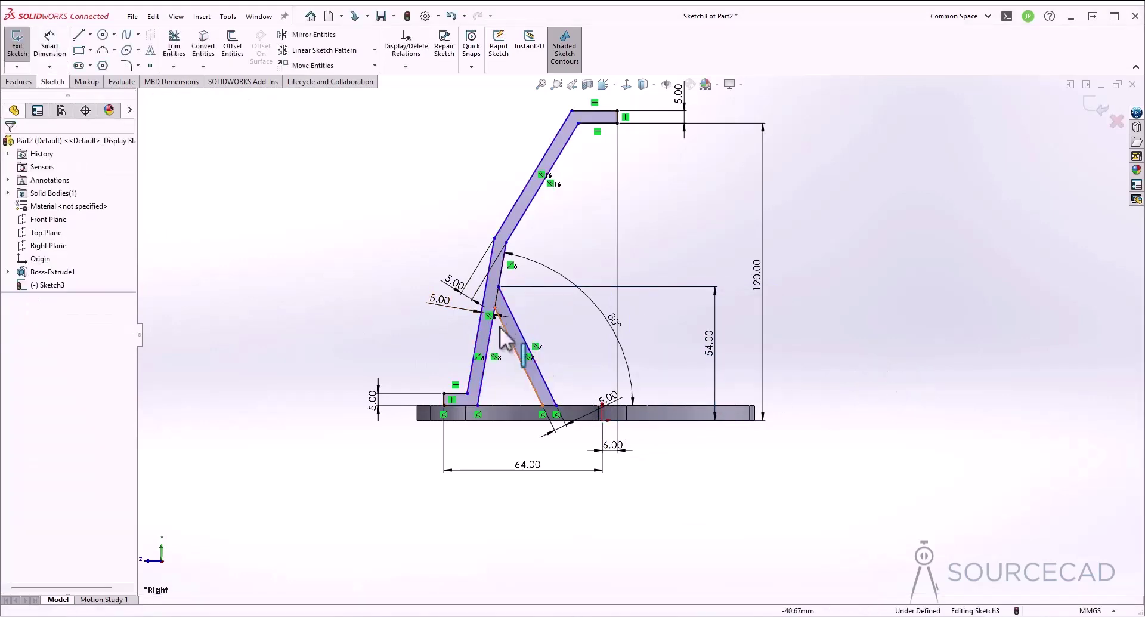
Add a 6 mm sketch fillet at the inner corner between the leg and the brace
{"action": "left_click", "coordinate": [126, 66]}
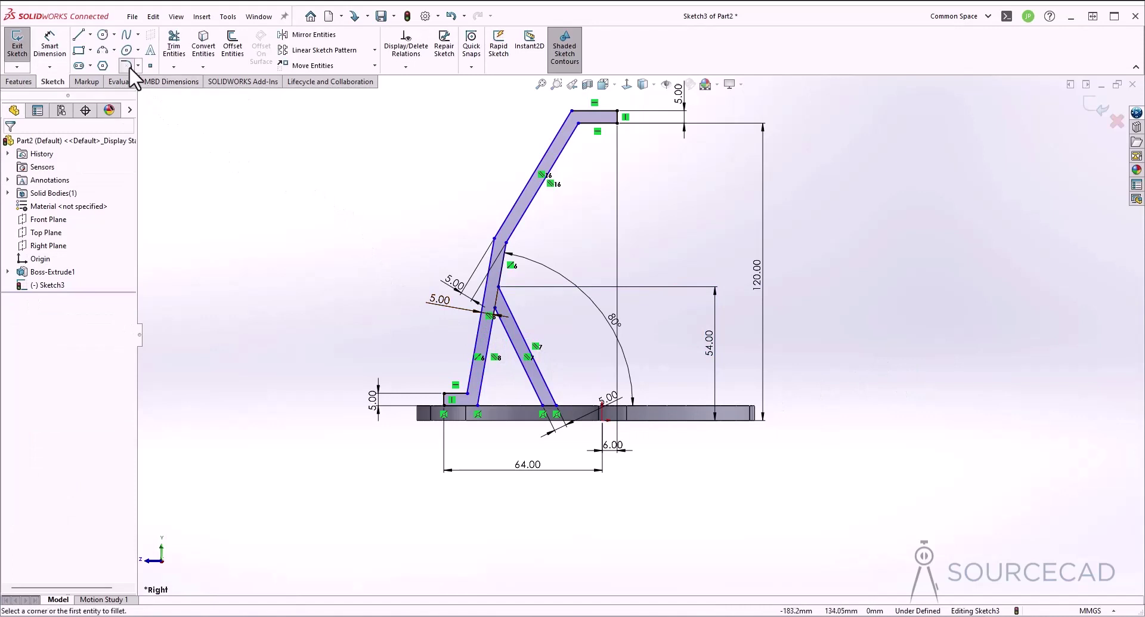
{"action": "left_click", "coordinate": [495, 308]}
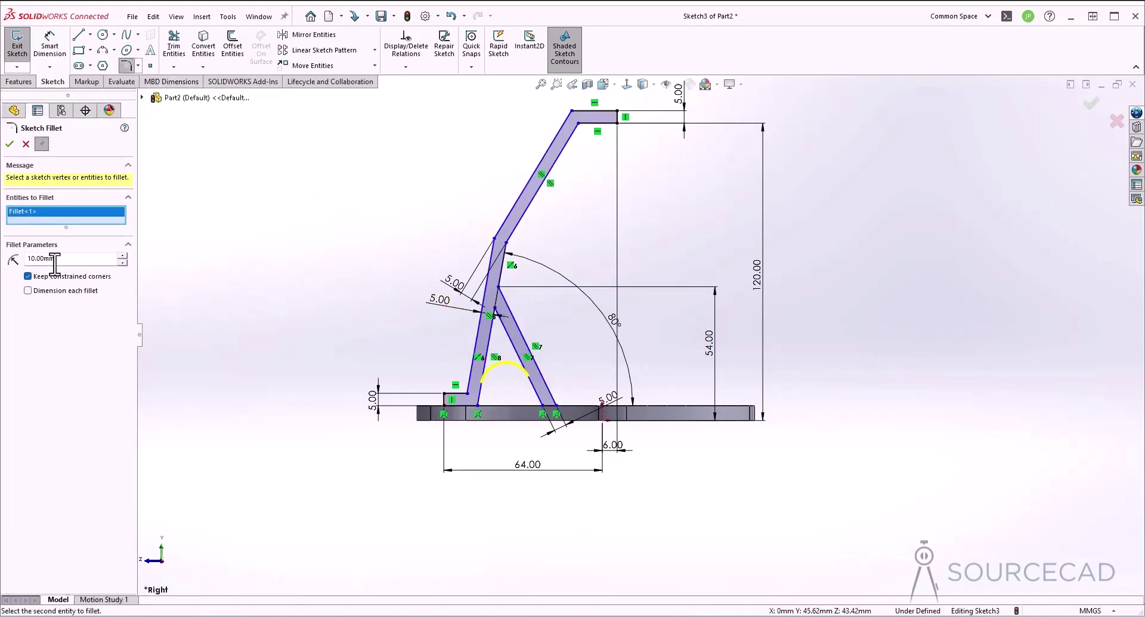
{"action": "left_click_drag", "start_coordinate": [66, 258], "coordinate": [4, 267]}
{"action": "type", "text": "6"}
{"action": "key", "text": "Tab"}
{"action": "left_click", "coordinate": [9, 143]}
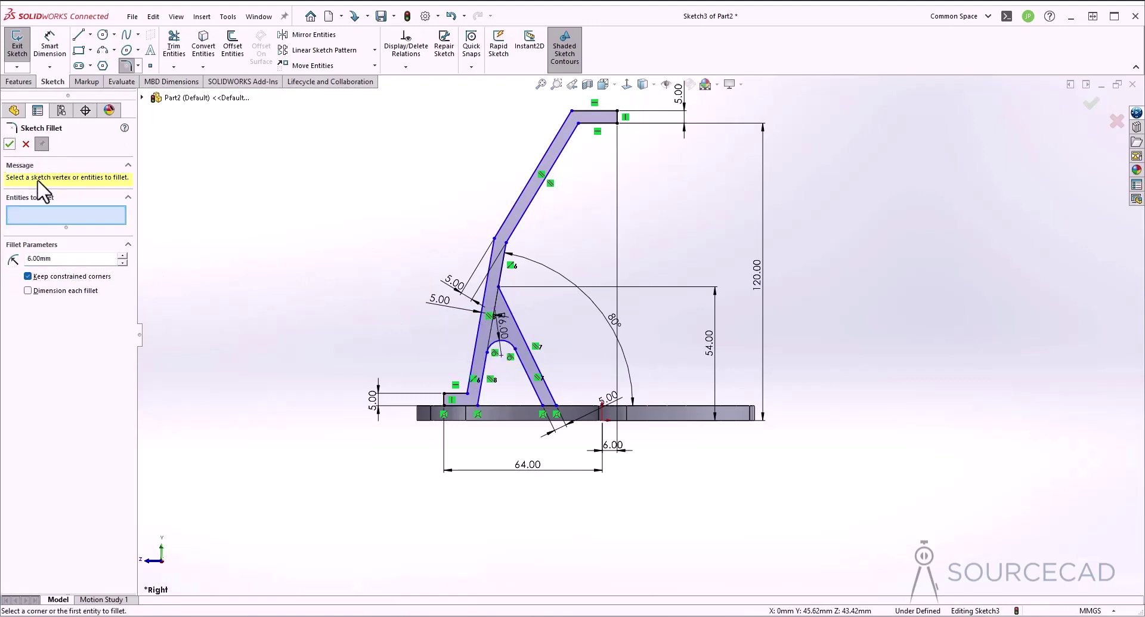
{"action": "left_click", "coordinate": [10, 144]}
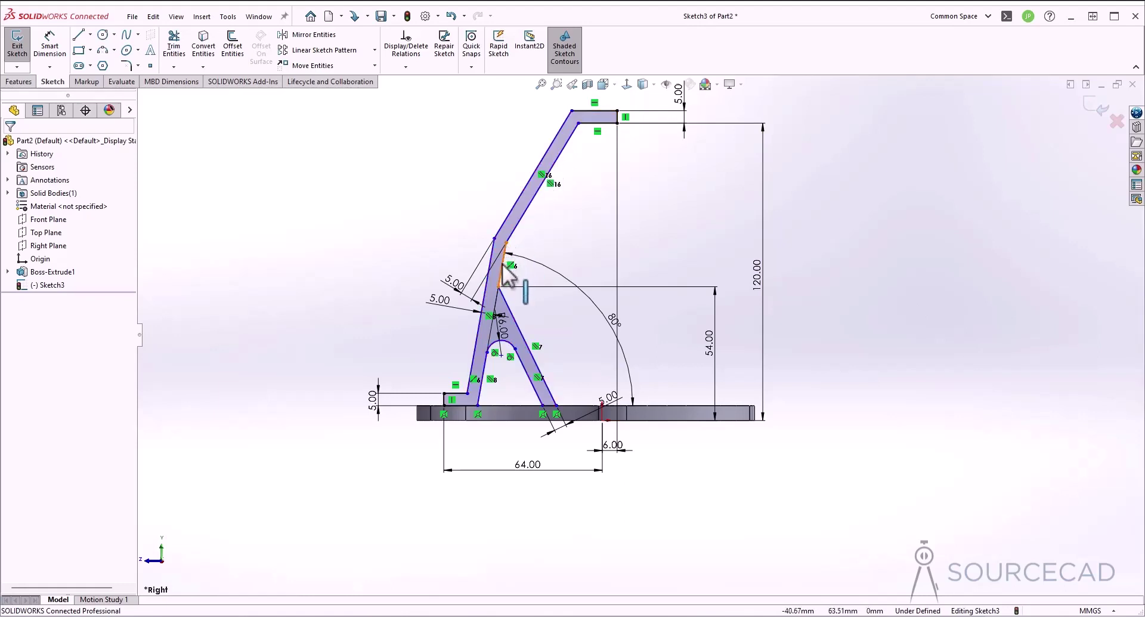
Set the height of the brace's top vertex to 80 mm and raise the leg's upper bend above it
{"action": "double_click", "coordinate": [710, 334]}
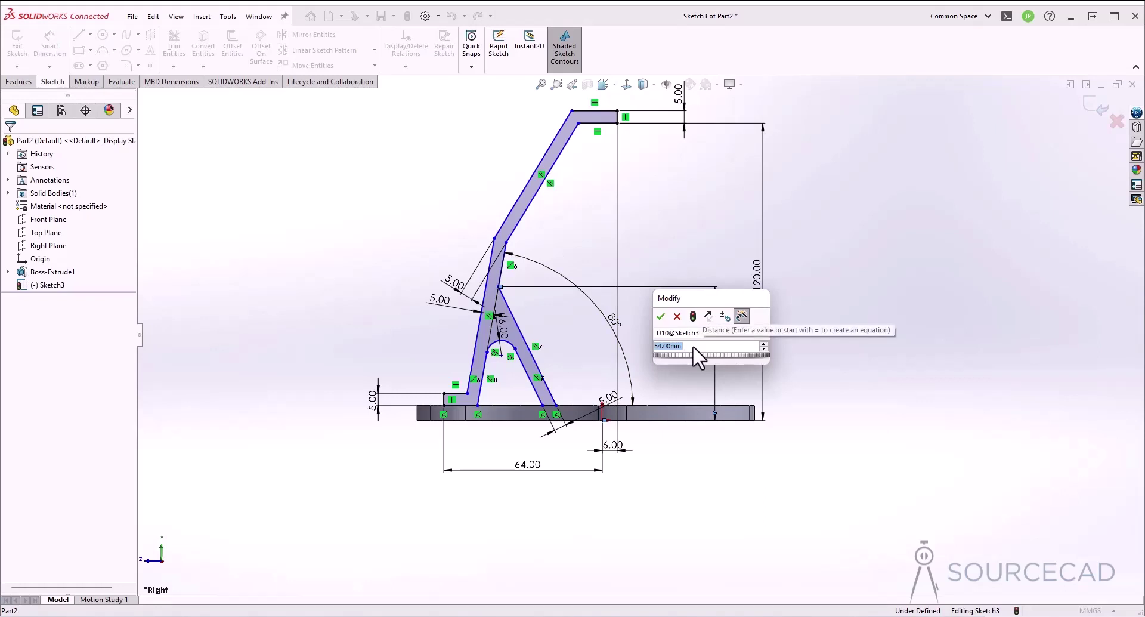
{"action": "type", "text": "54"}
{"action": "key", "text": "Return"}
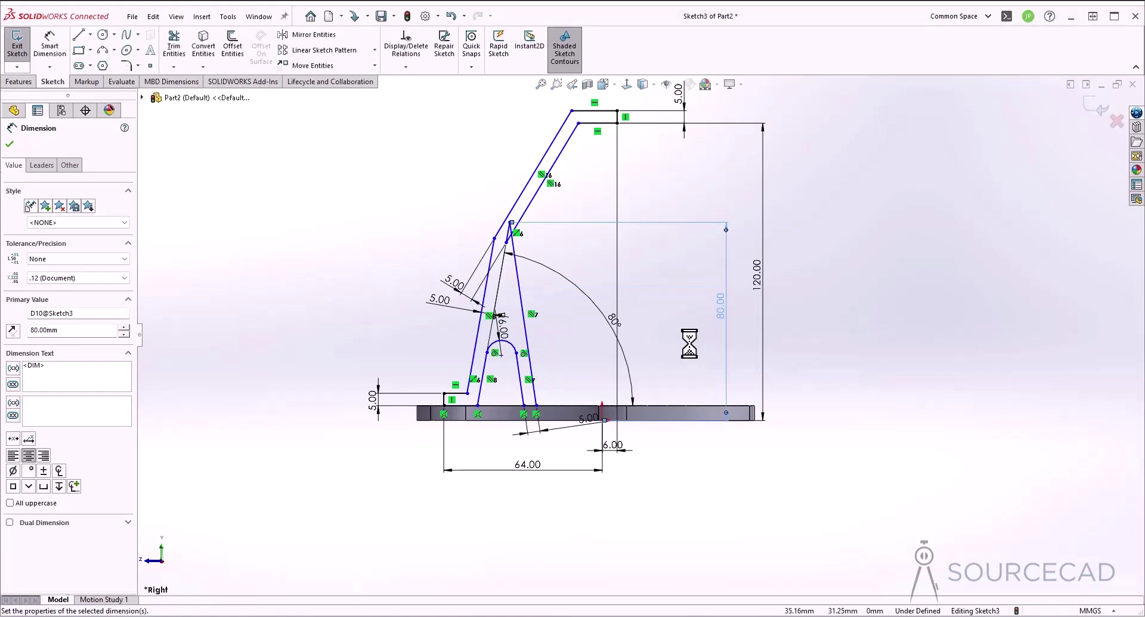
{"action": "left_click", "coordinate": [673, 313]}
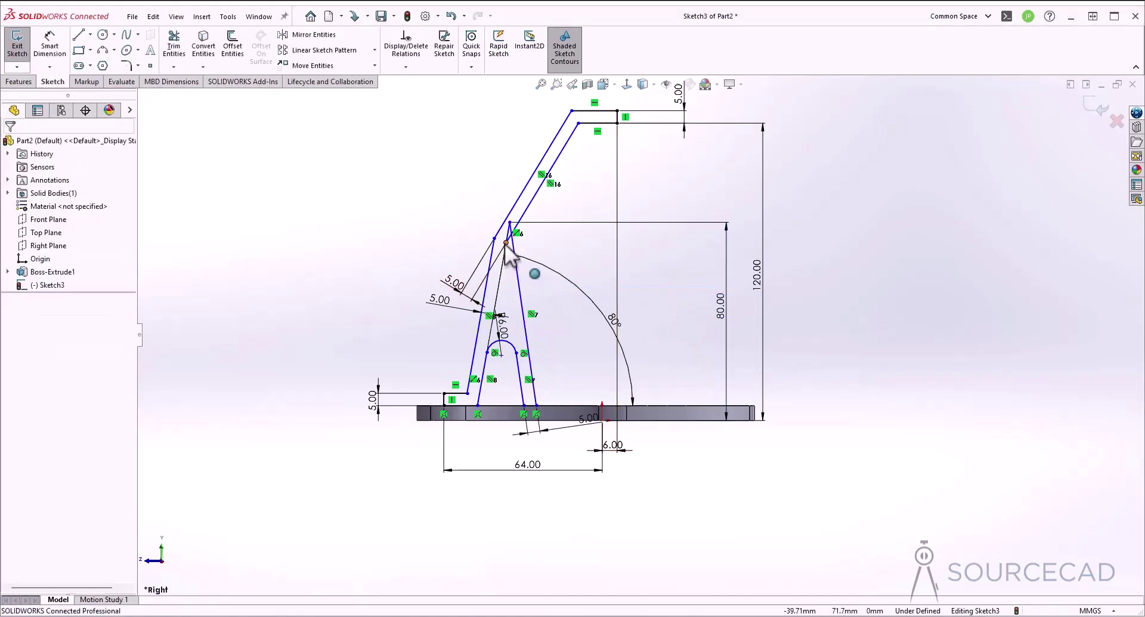
{"action": "left_click_drag", "start_coordinate": [506, 242], "coordinate": [523, 172]}
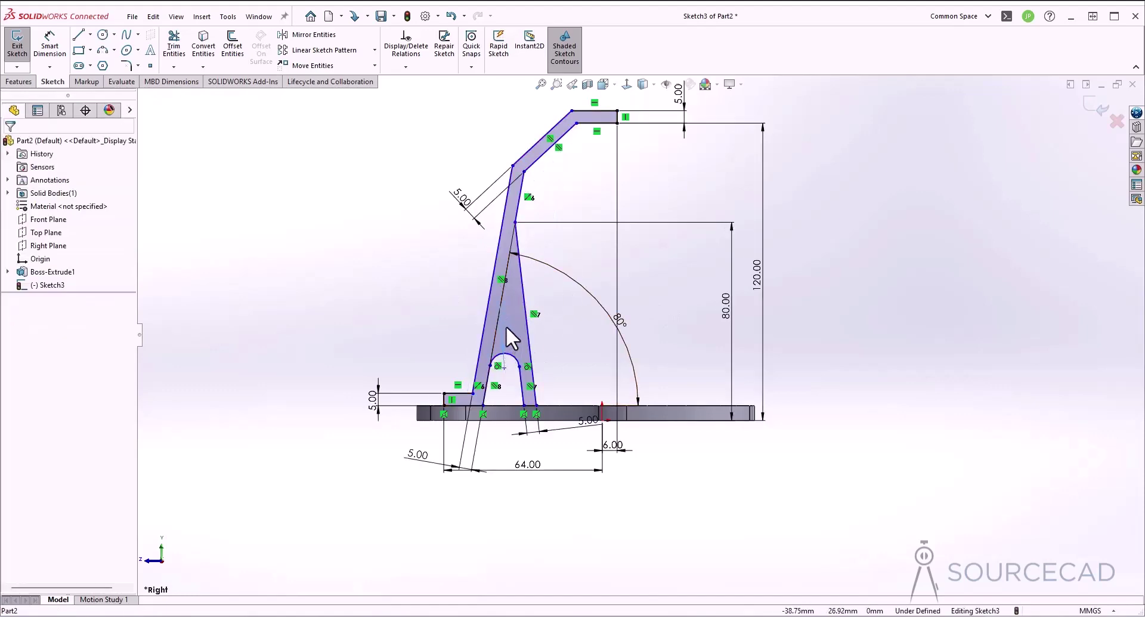
Place the arch's radius dimension outside the leg and raise the arch between leg and brace
{"action": "left_click", "coordinate": [504, 354]}
{"action": "left_click", "coordinate": [457, 316]}
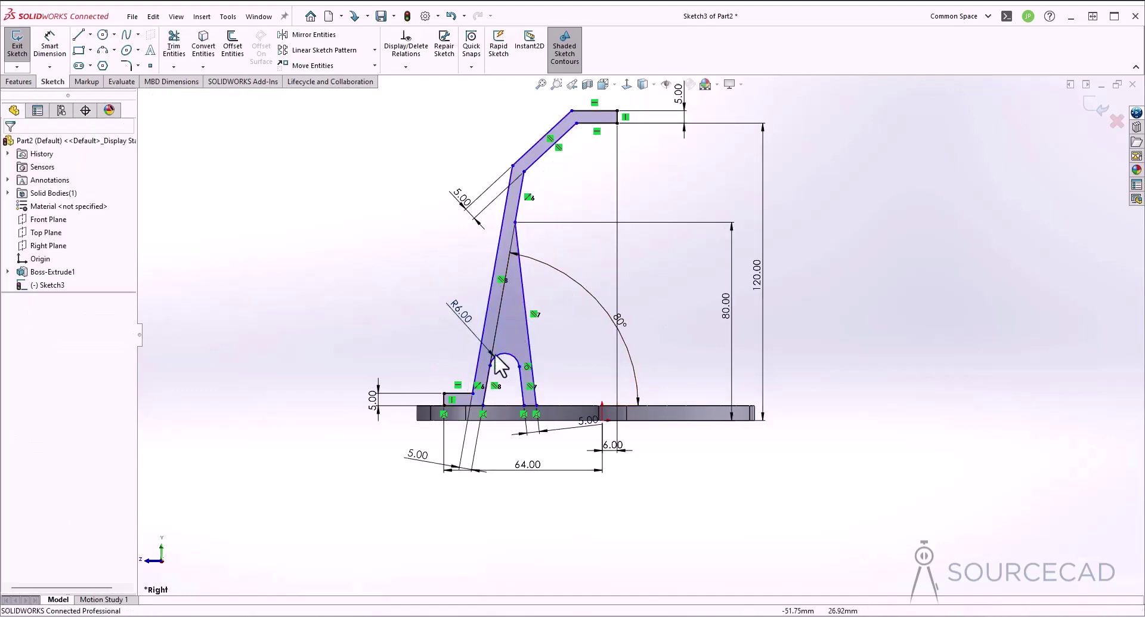
{"action": "left_click_drag", "start_coordinate": [500, 365], "coordinate": [510, 295]}
{"action": "left_click", "coordinate": [405, 300]}
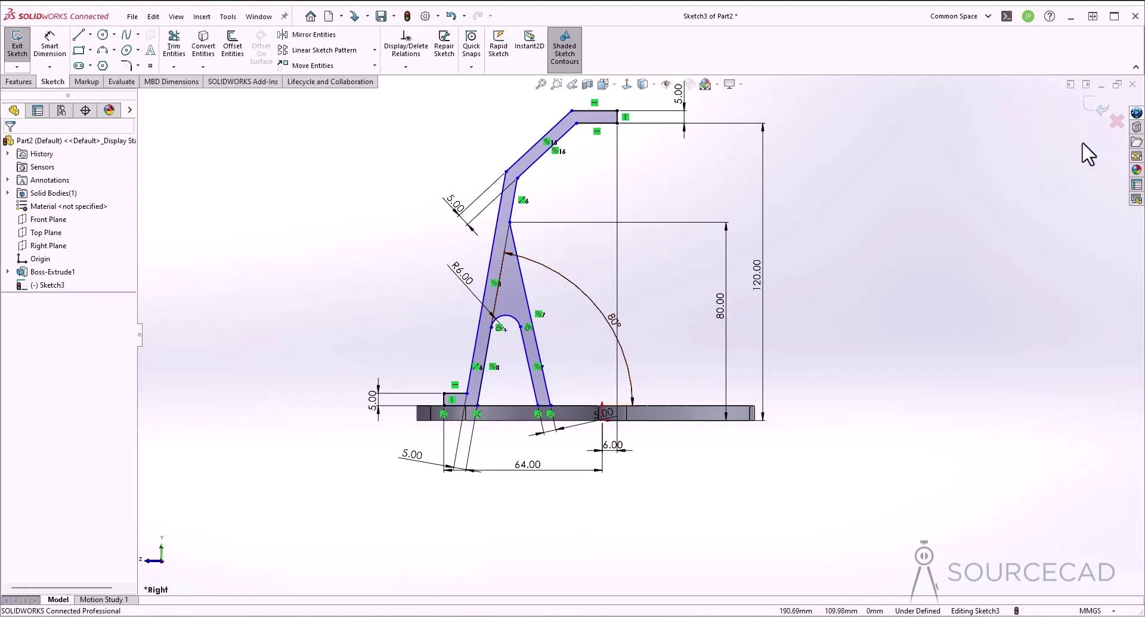
Exit the bracket sketch and extrude its profile 10 mm with the Mid Plane end condition, merged with the plate
{"action": "left_click", "coordinate": [1094, 111]}
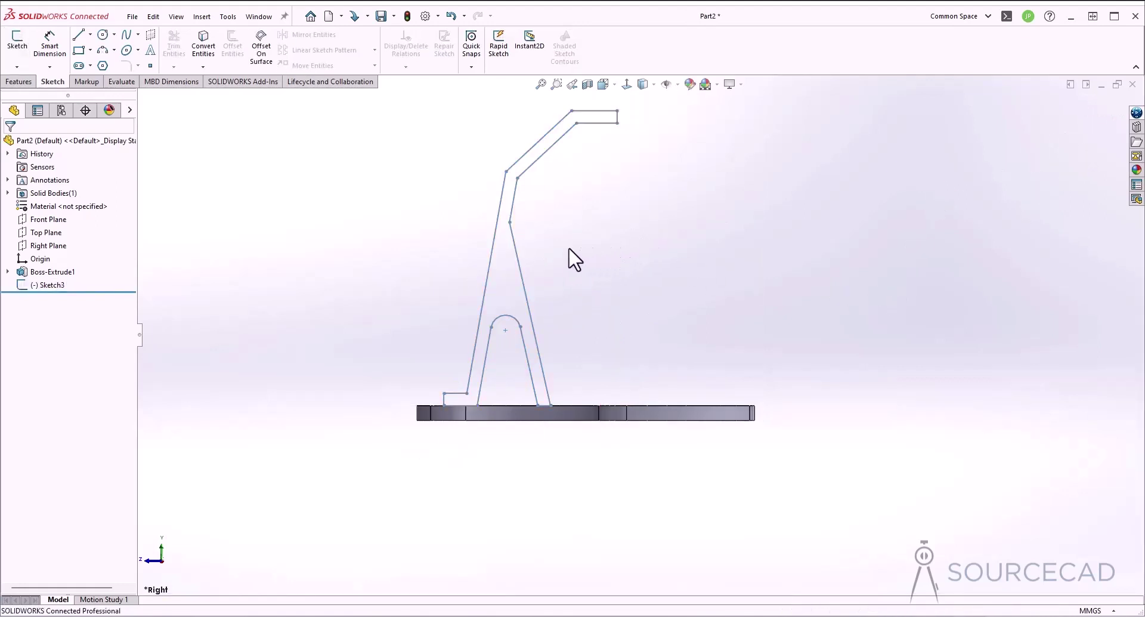
{"action": "left_click", "coordinate": [22, 82]}
{"action": "left_click", "coordinate": [18, 51]}
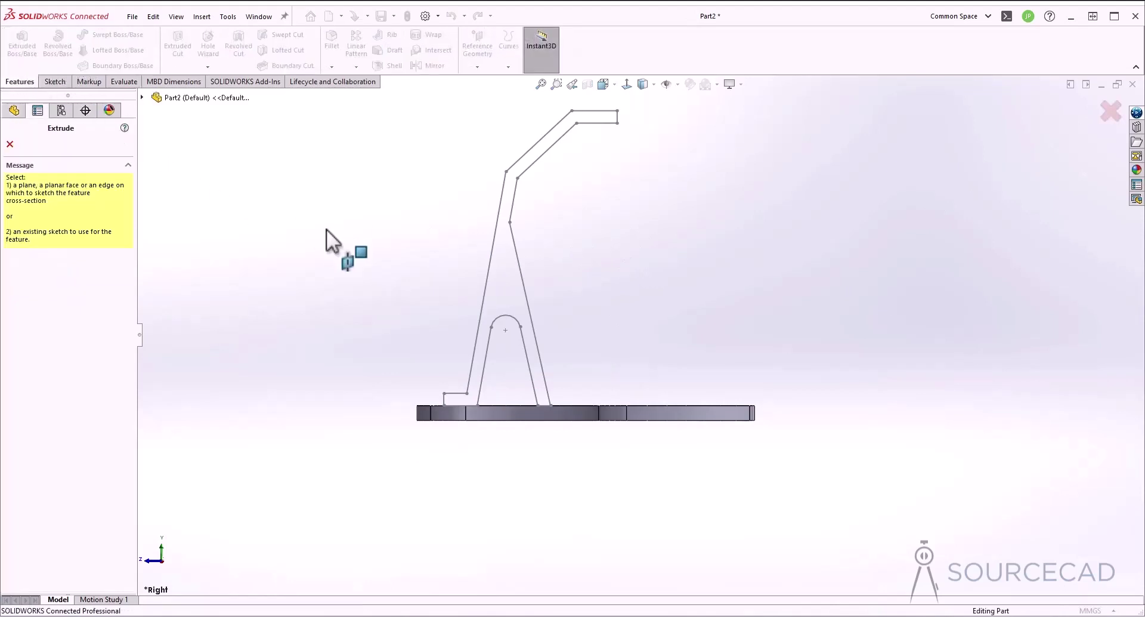
{"action": "left_click", "coordinate": [494, 246]}
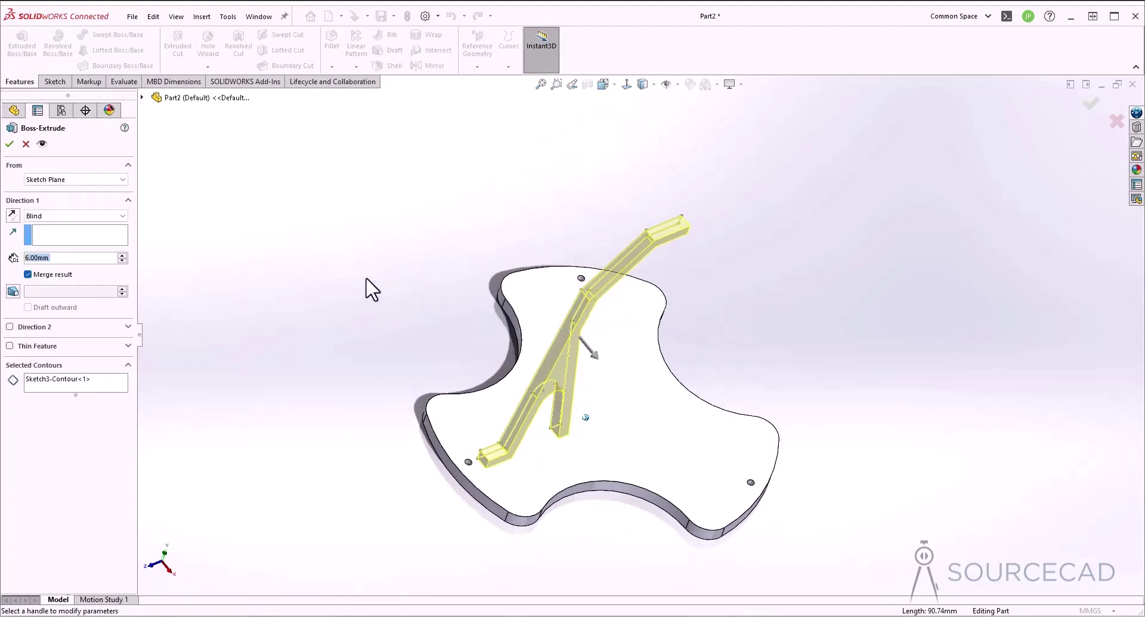
{"action": "left_click", "coordinate": [51, 217]}
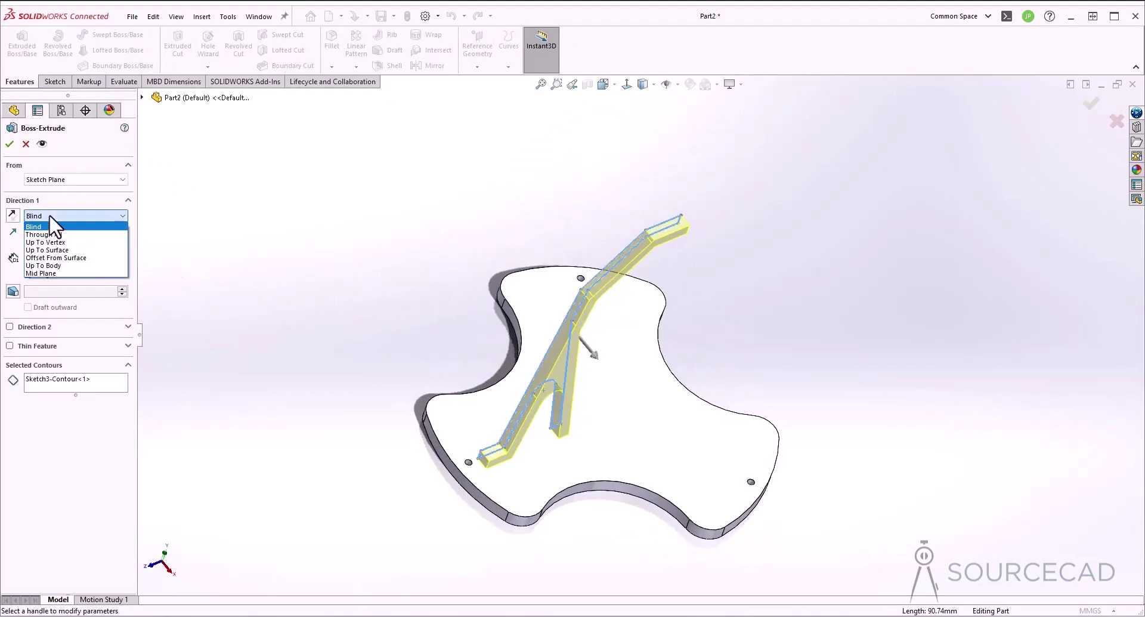
{"action": "left_click", "coordinate": [59, 272]}
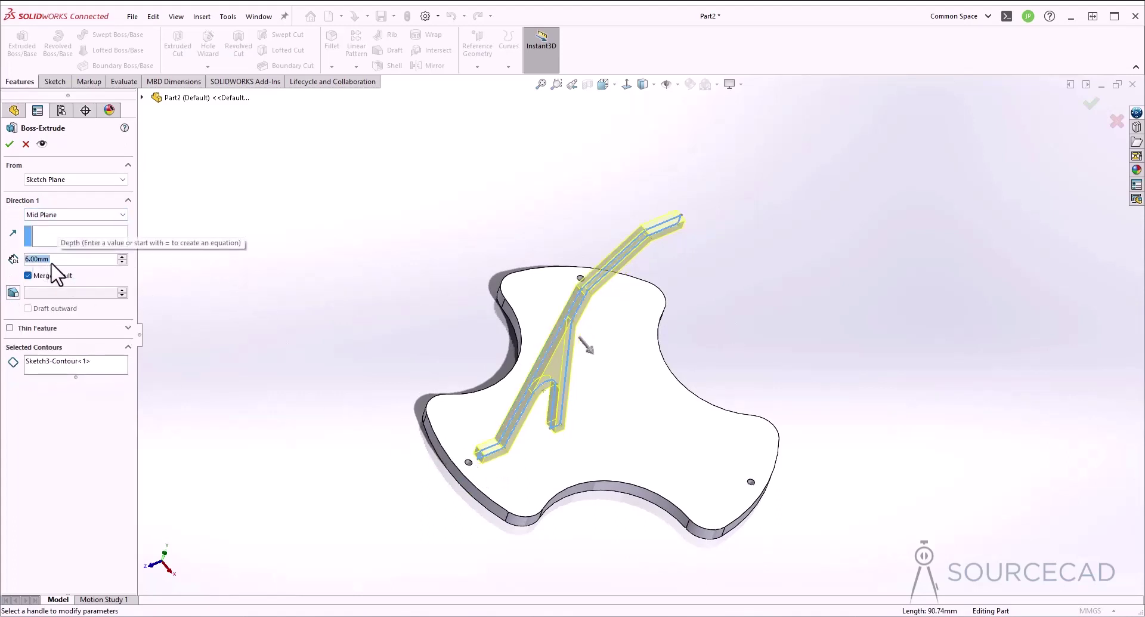
{"action": "type", "text": "10"}
{"action": "key", "text": "Return"}
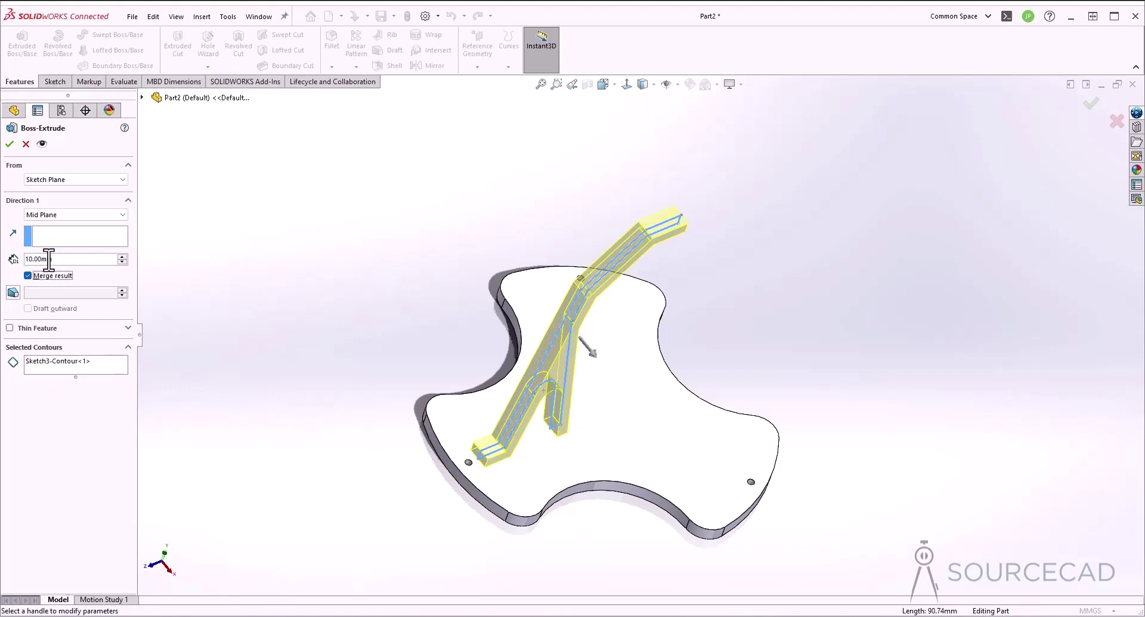
{"action": "left_click", "coordinate": [10, 143]}
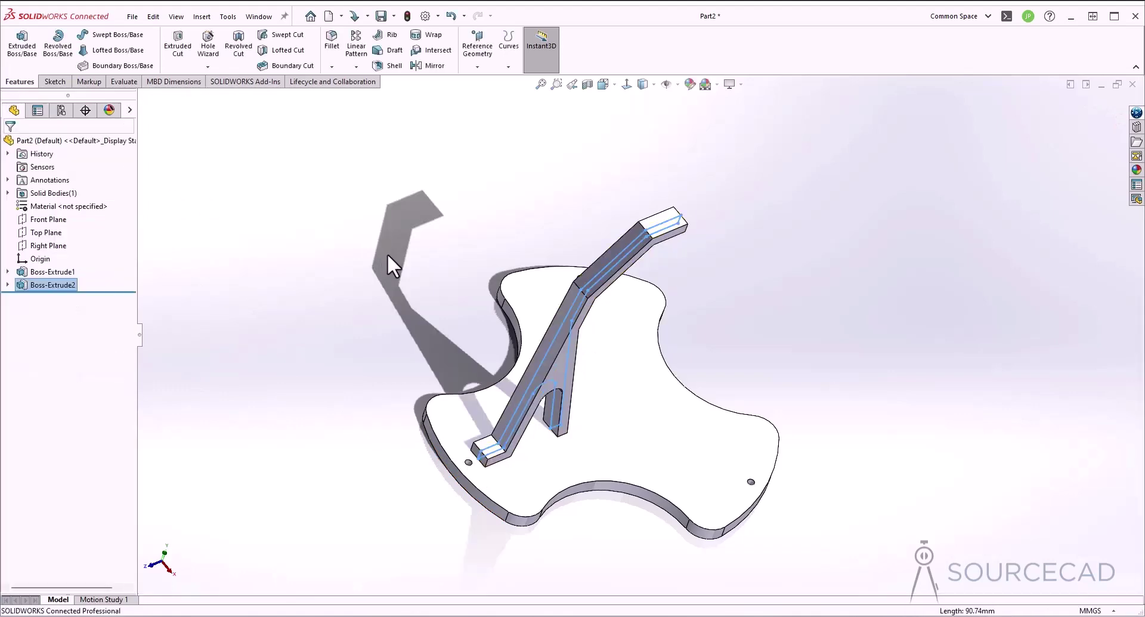
Chamfer the upper outer edge of the leg's foot with a 6 mm distance at 45 degrees
{"action": "middle_click_drag", "start_coordinate": [386, 267], "coordinate": [795, 303]}
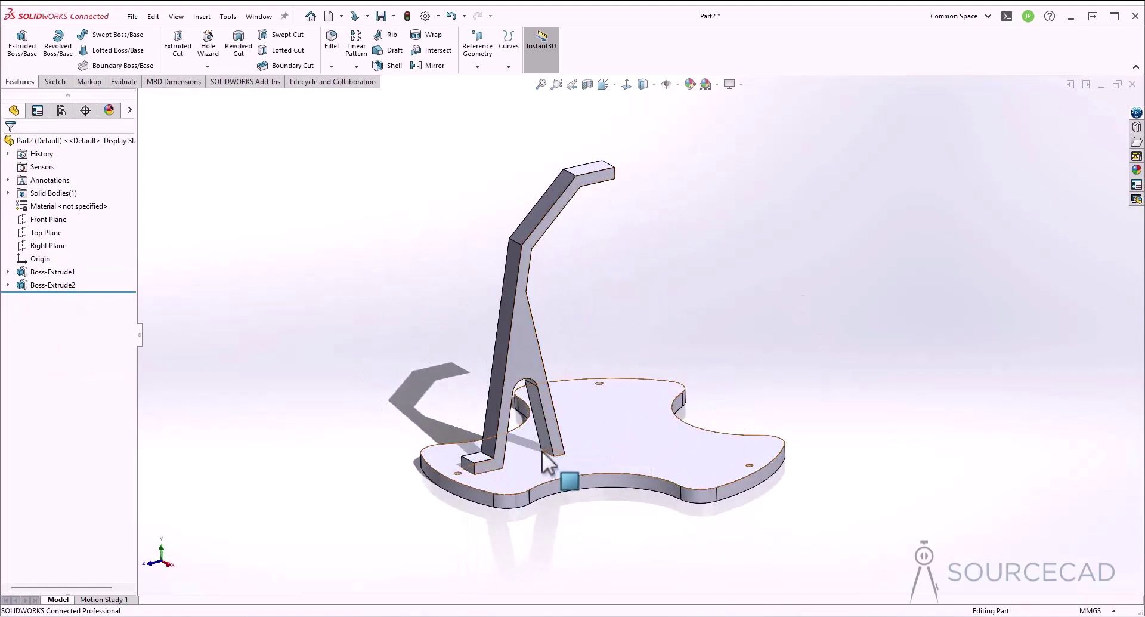
{"action": "middle_click_drag", "start_coordinate": [484, 476], "coordinate": [479, 509]}
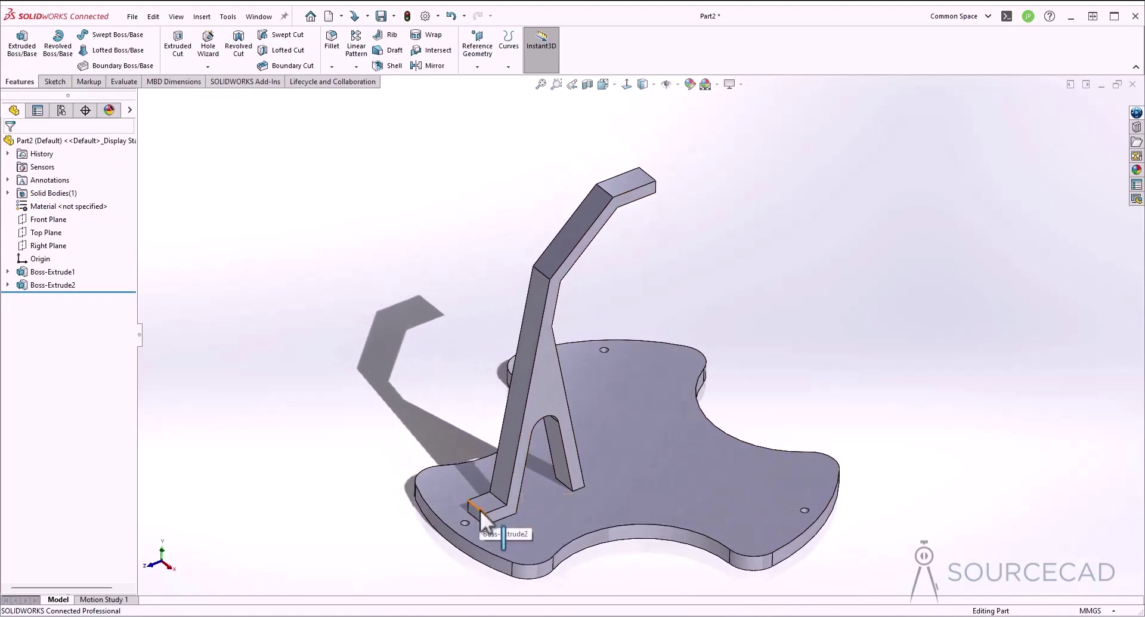
{"action": "left_click", "coordinate": [331, 67]}
{"action": "left_click", "coordinate": [353, 96]}
{"action": "left_click", "coordinate": [478, 507]}
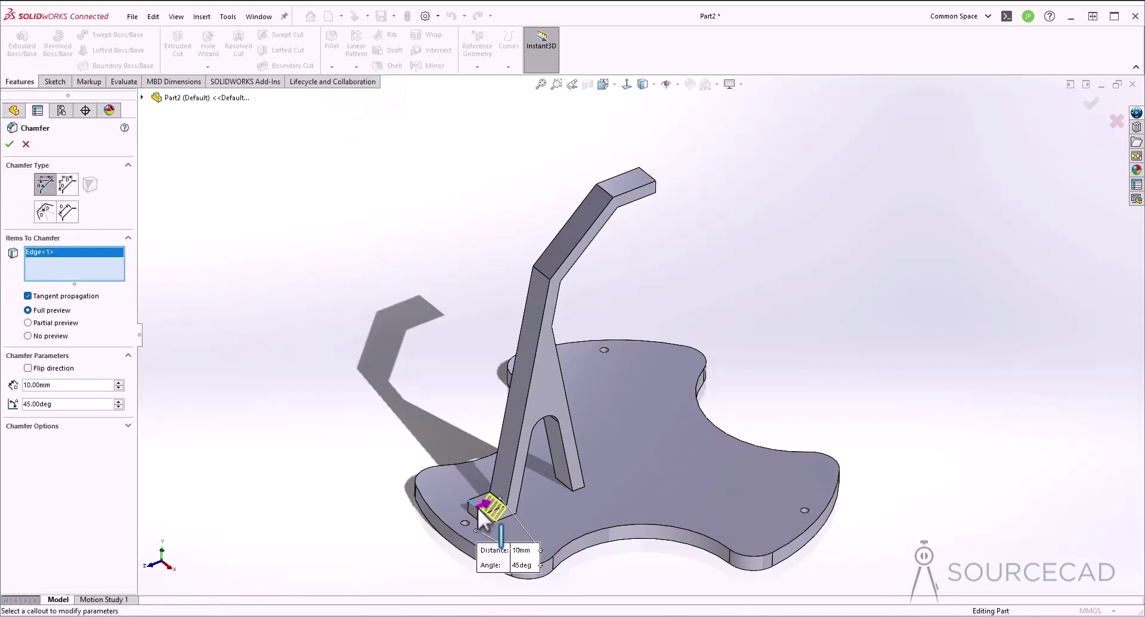
{"action": "left_click", "coordinate": [65, 385]}
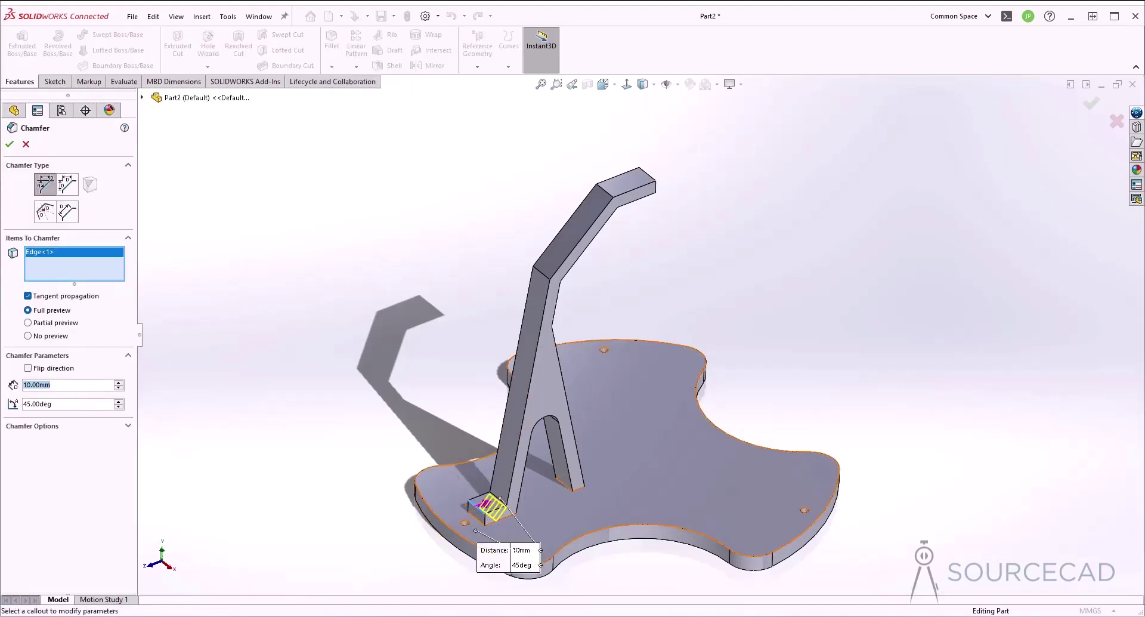
{"action": "type", "text": "6"}
{"action": "key", "text": "Tab"}
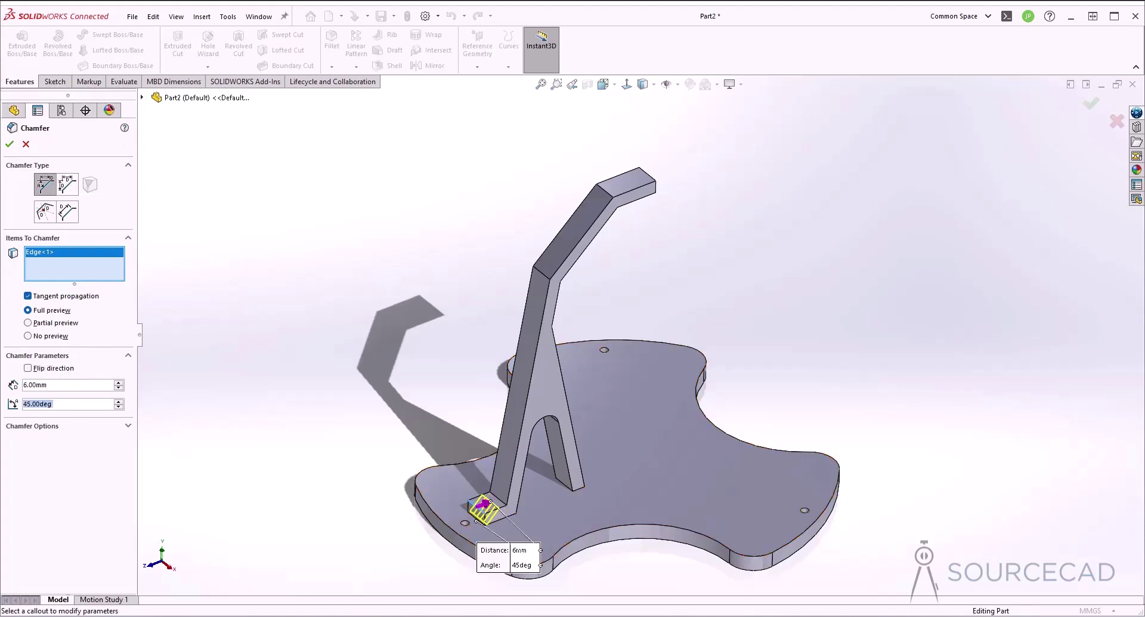
{"action": "left_click", "coordinate": [10, 144]}
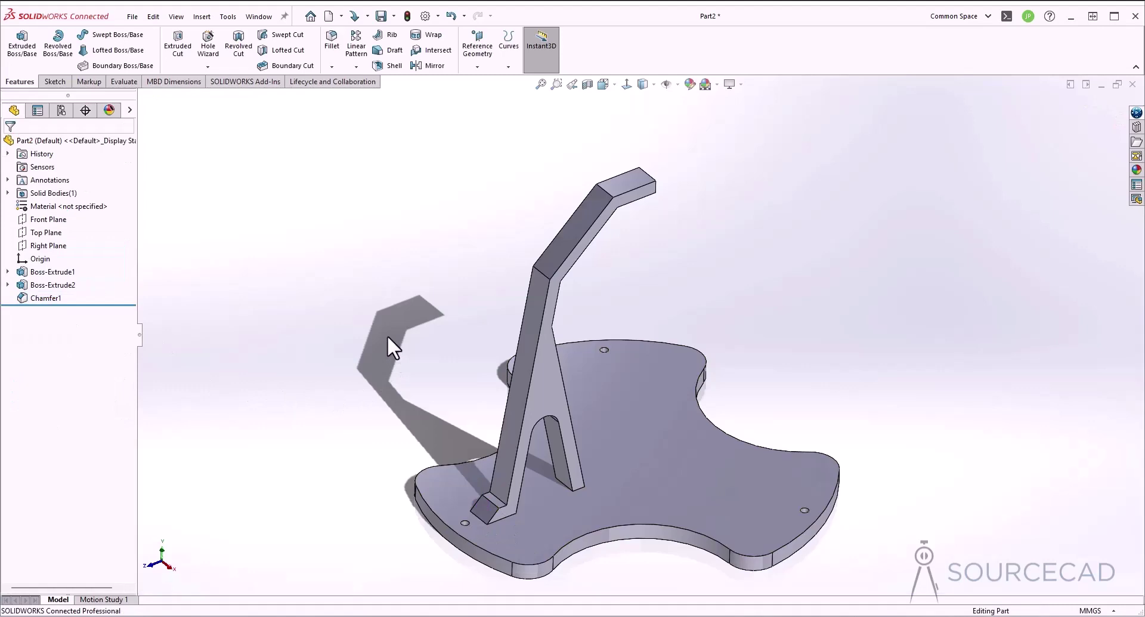
Round the two short corner edges at the free end of the bracket's upper arm with a 5 mm fillet
{"action": "middle_click_drag", "start_coordinate": [388, 337], "coordinate": [618, 209]}
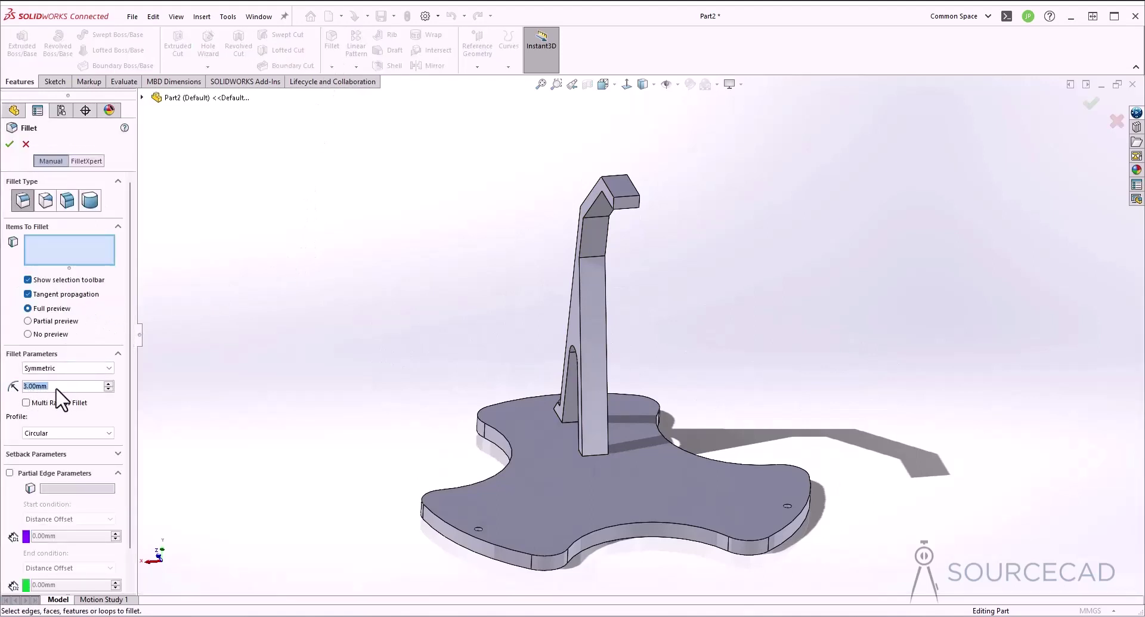
{"action": "left_click", "coordinate": [618, 203]}
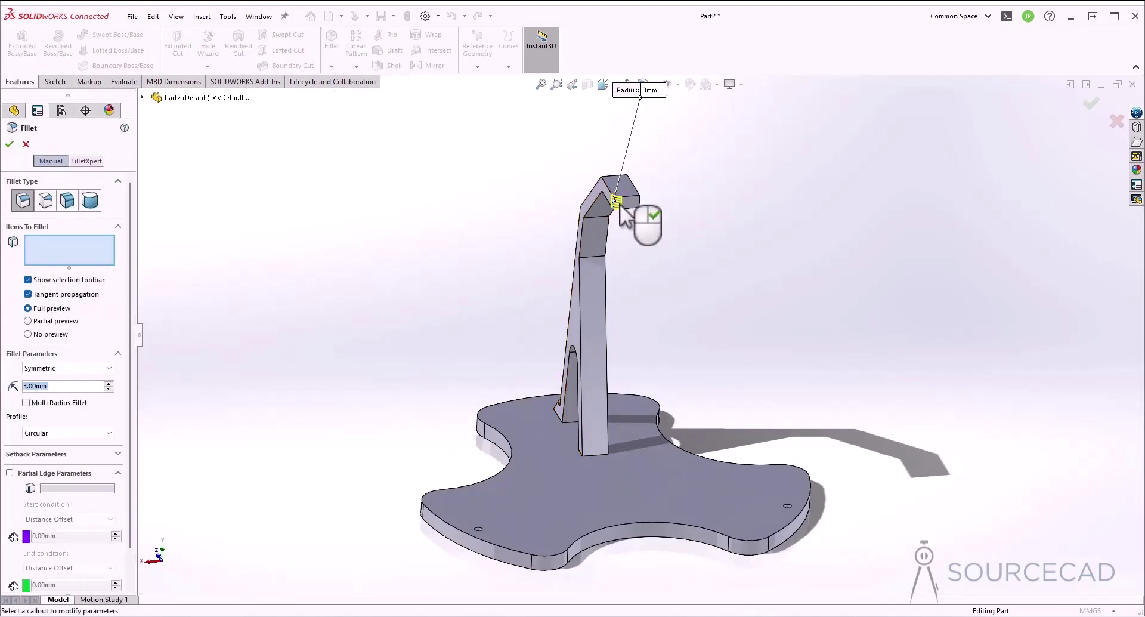
{"action": "left_click", "coordinate": [640, 203]}
{"action": "middle_click_drag", "start_coordinate": [641, 202], "coordinate": [670, 303]}
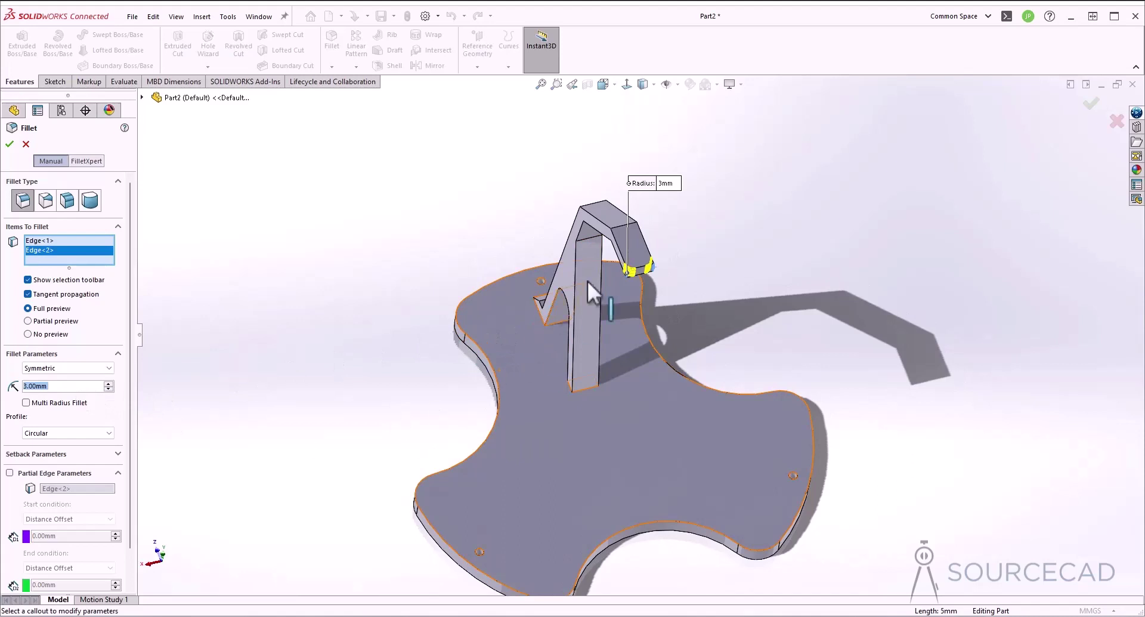
{"action": "middle_click_drag", "start_coordinate": [589, 289], "coordinate": [626, 262]}
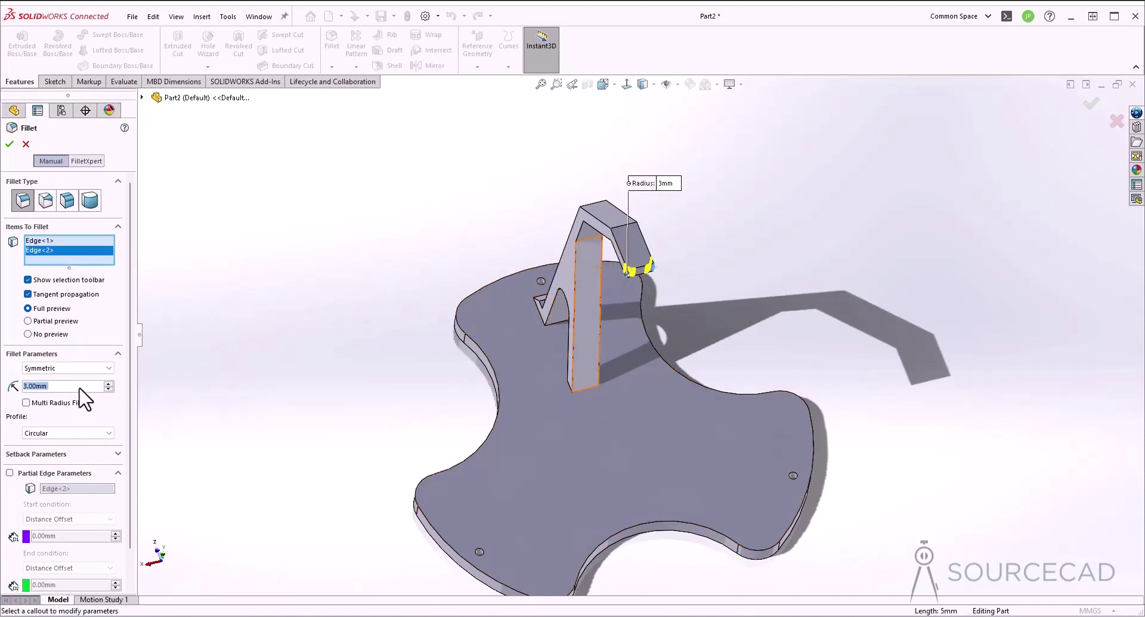
{"action": "type", "text": "5"}
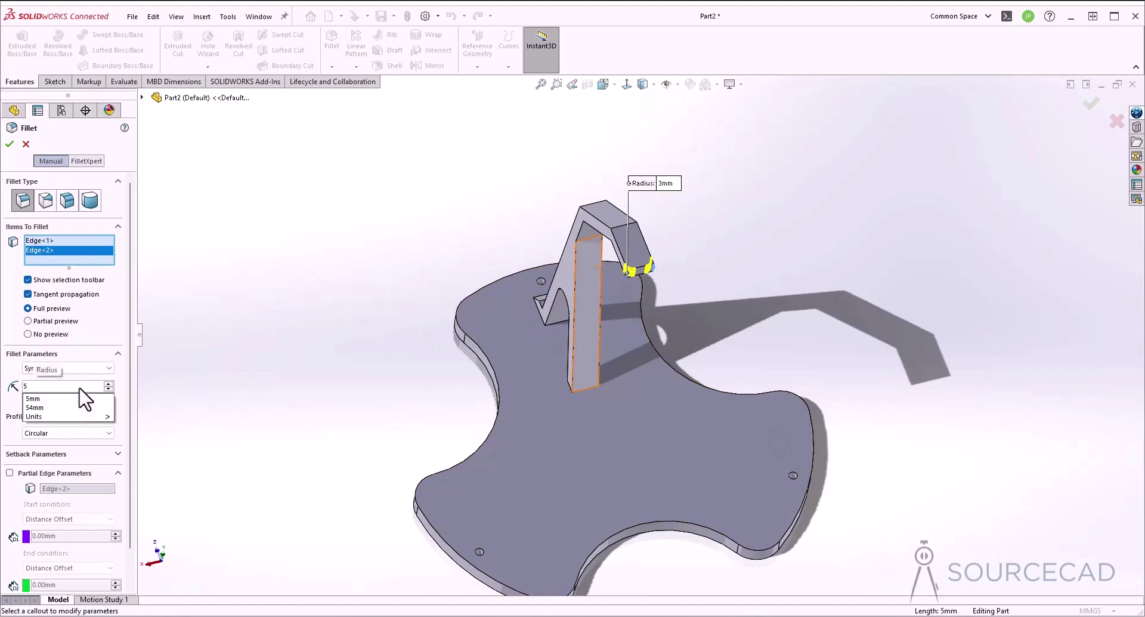
{"action": "key", "text": "Return"}
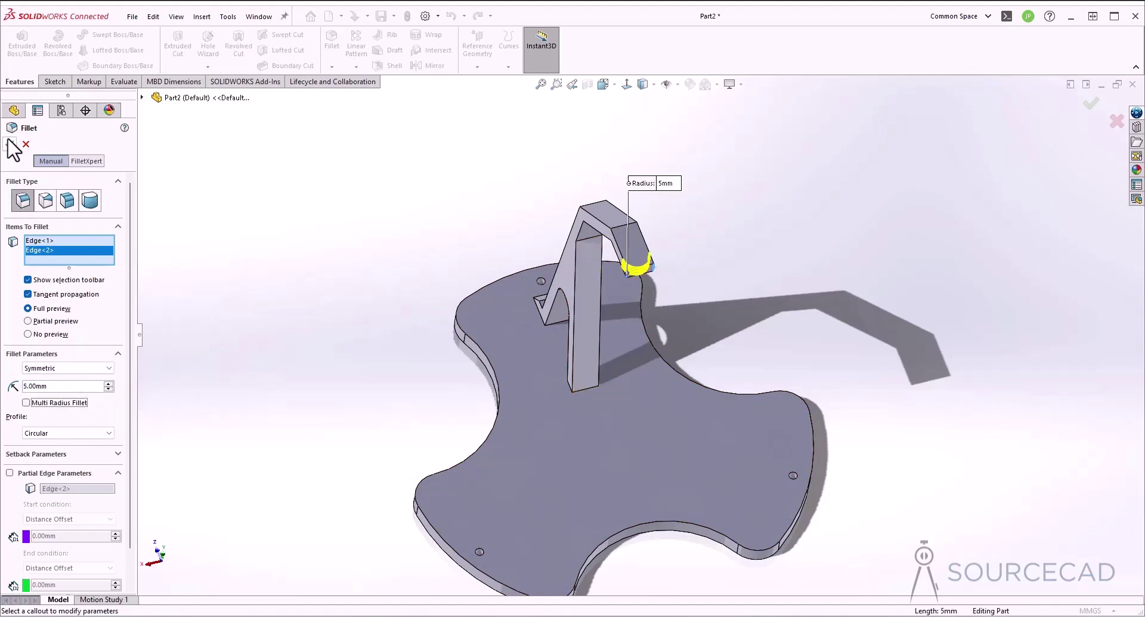
{"action": "left_click", "coordinate": [10, 143]}
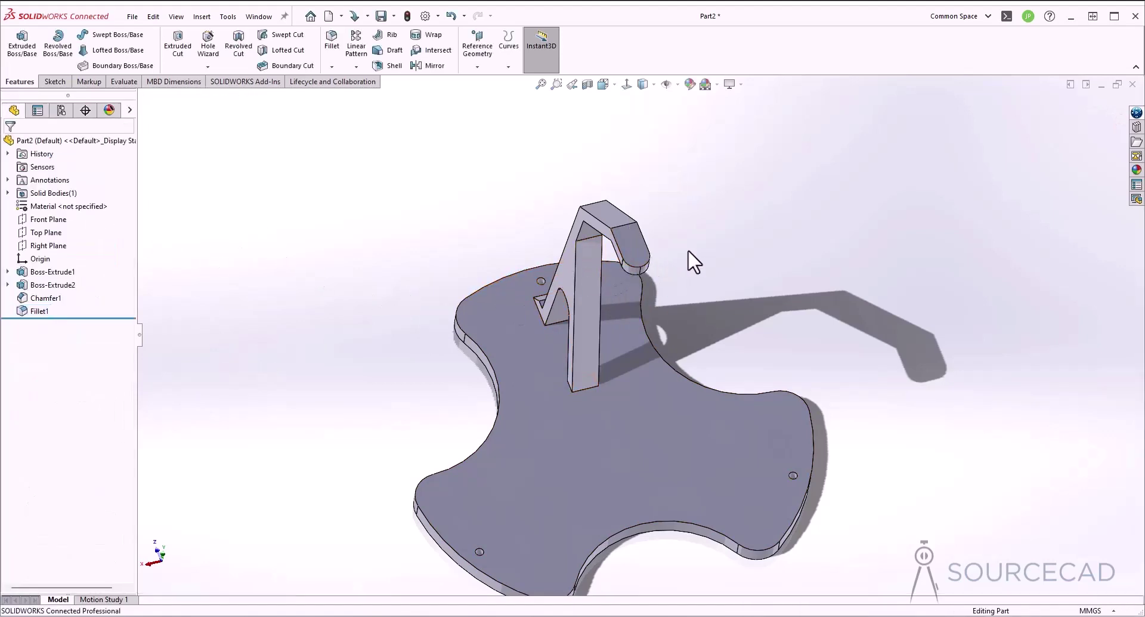
Start a sketch on the top face of the arm's rounded end and draw a concentric circle about 5.1 mm in diameter
{"action": "middle_click_drag", "start_coordinate": [693, 262], "coordinate": [768, 245]}
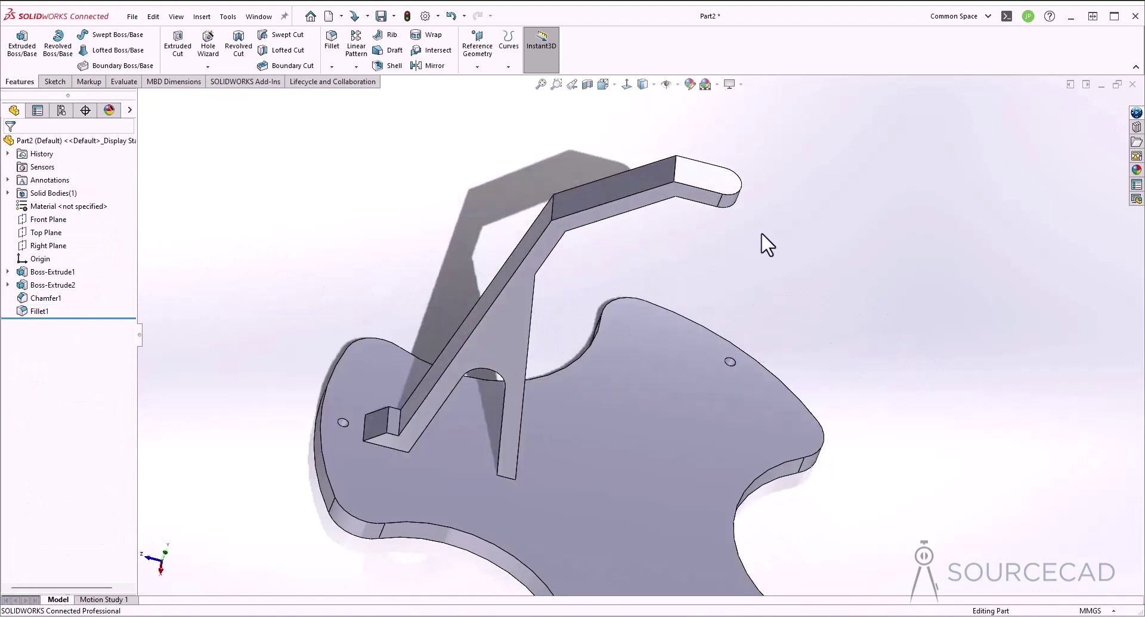
{"action": "scroll", "coordinate": [767, 244], "scroll_direction": "down", "scroll_amount": 5}
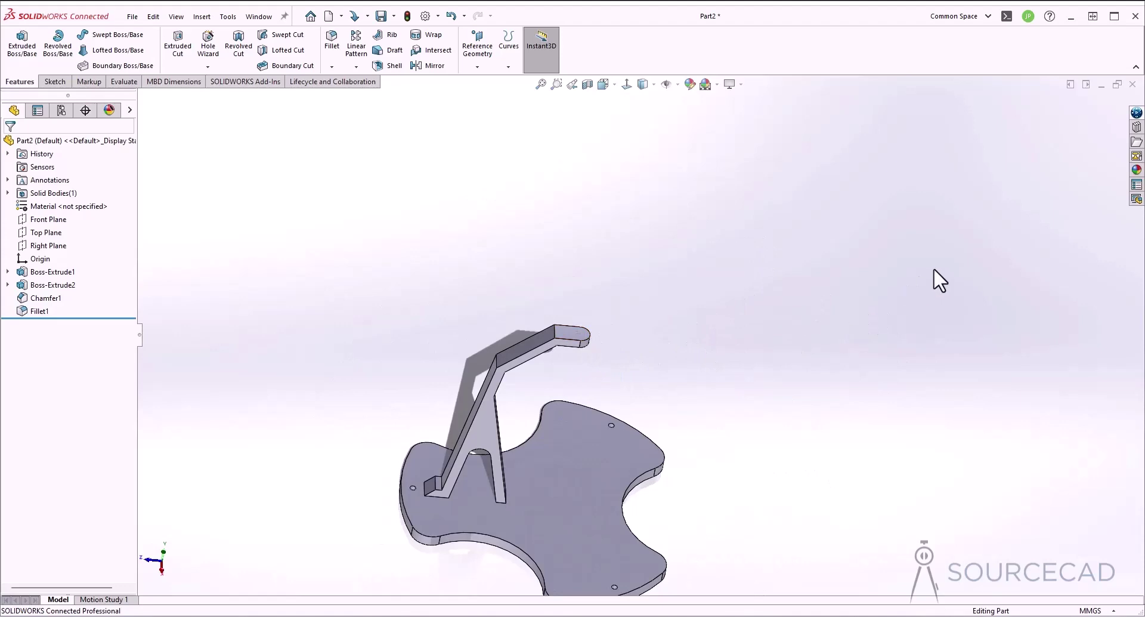
{"action": "left_click", "coordinate": [577, 334]}
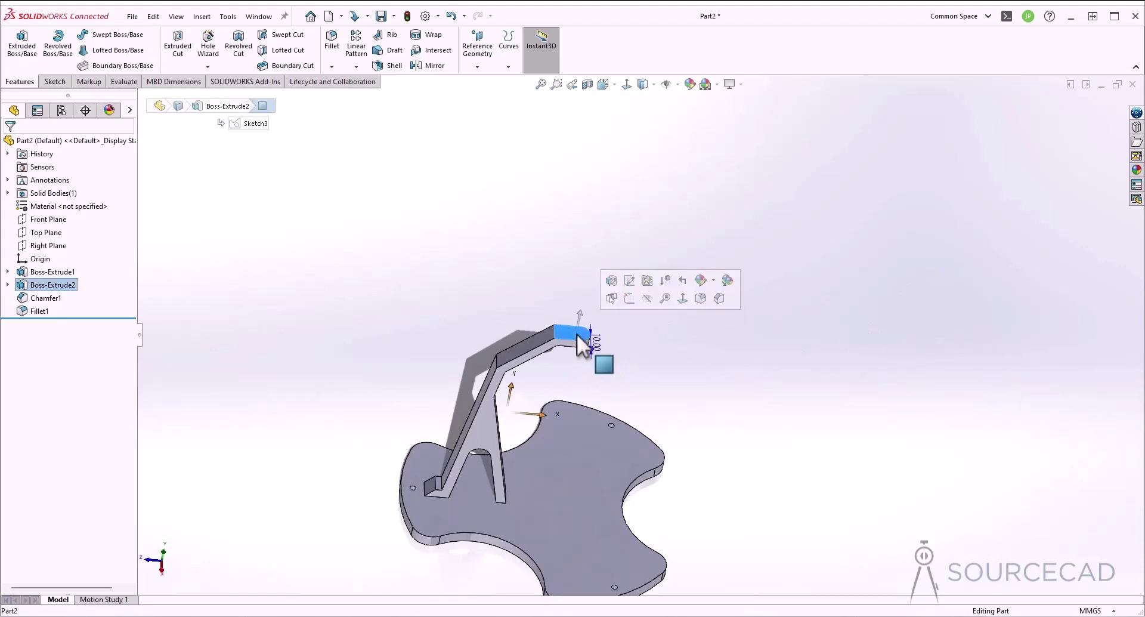
{"action": "left_click", "coordinate": [631, 300]}
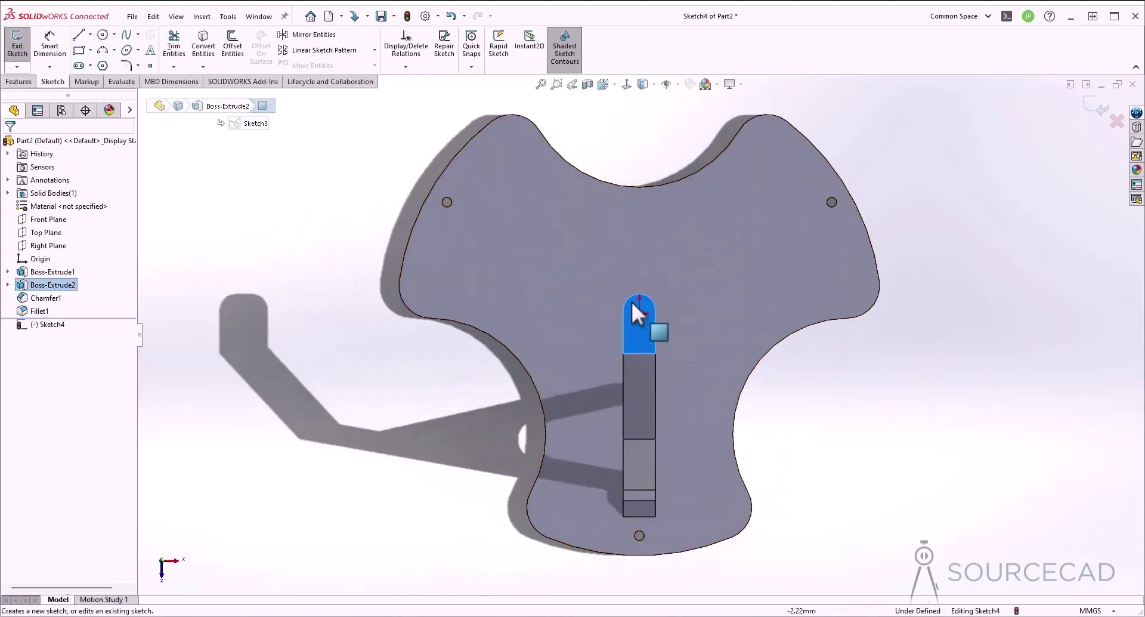
{"action": "left_click", "coordinate": [103, 34]}
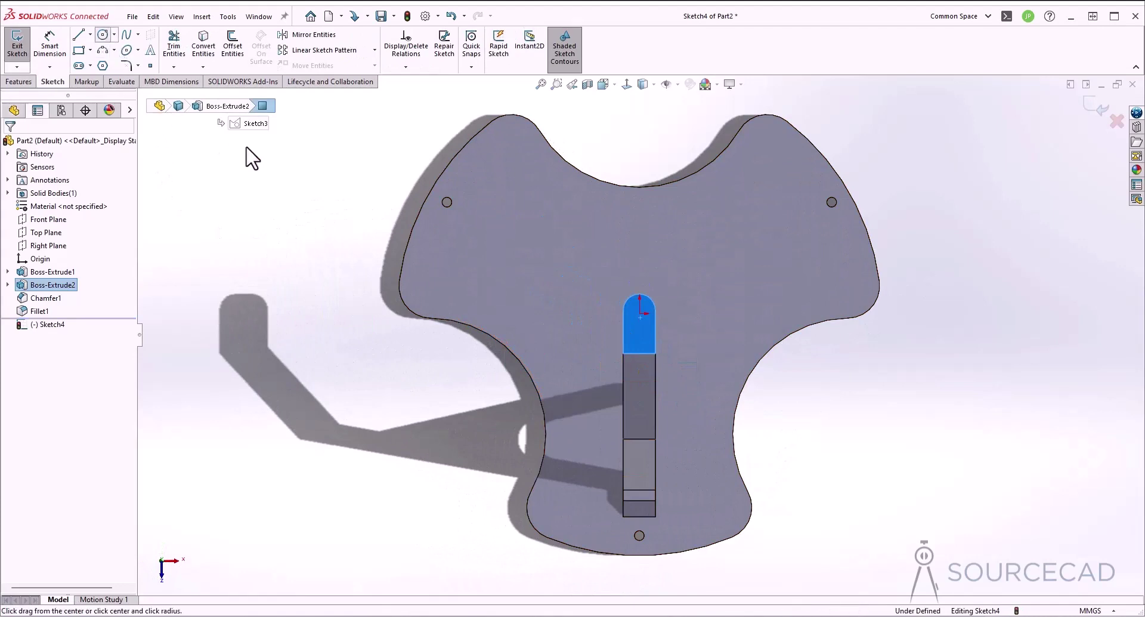
{"action": "left_click", "coordinate": [639, 314]}
{"action": "left_click", "coordinate": [643, 322]}
{"action": "key", "text": "Escape"}
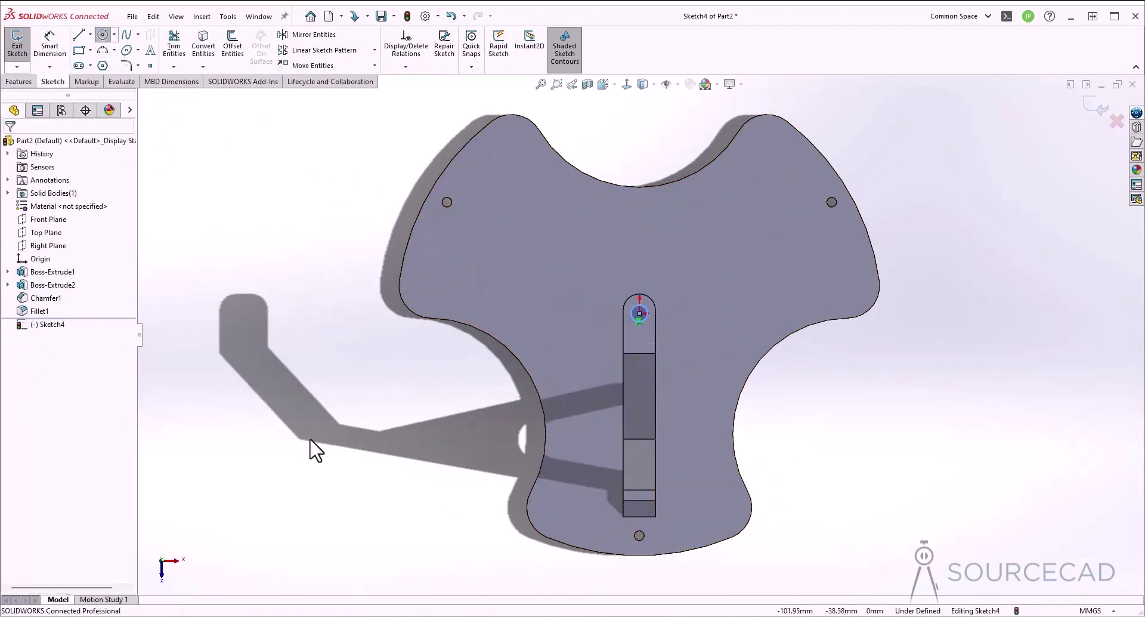
Dimension the circle's diameter as 3 mm and exit the sketch
{"action": "left_click", "coordinate": [50, 47]}
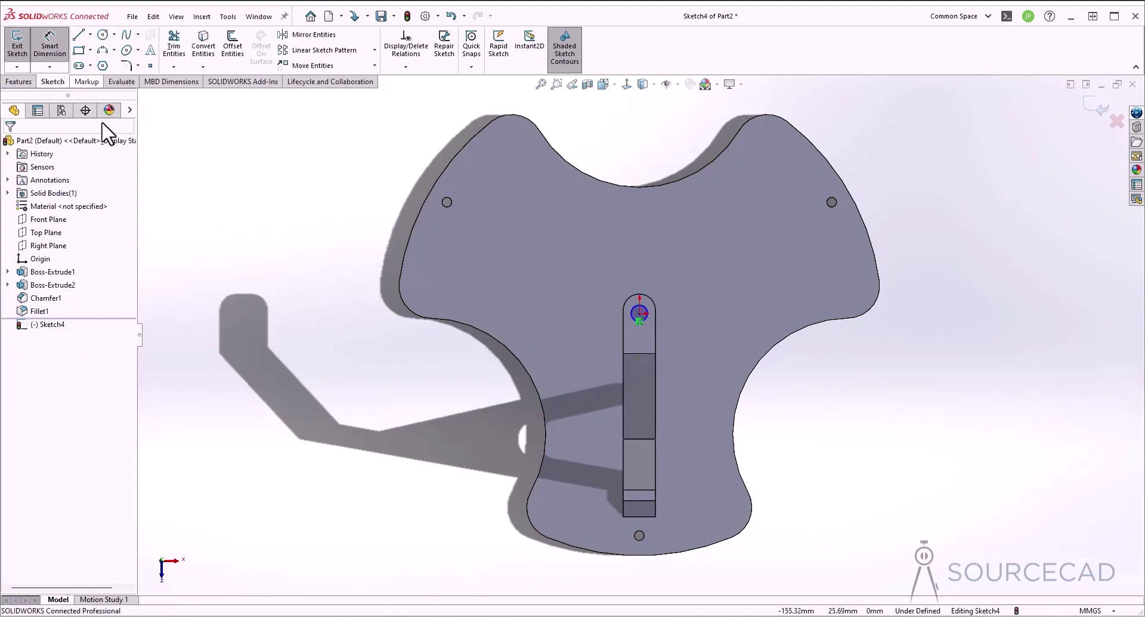
{"action": "left_click", "coordinate": [635, 316]}
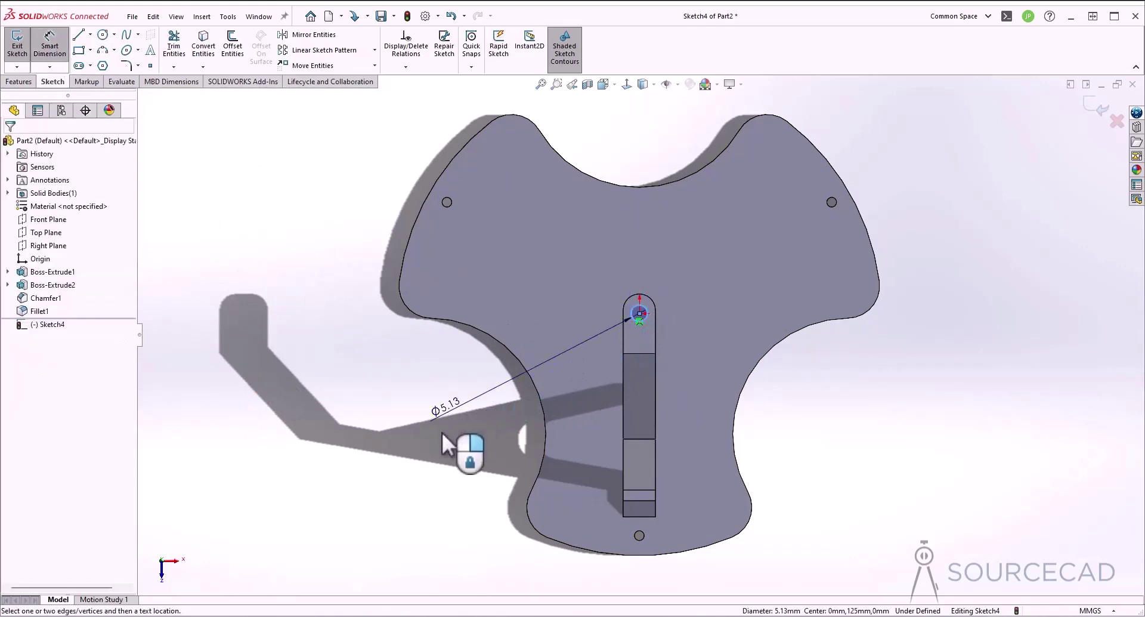
{"action": "left_click", "coordinate": [439, 448]}
{"action": "type", "text": "3"}
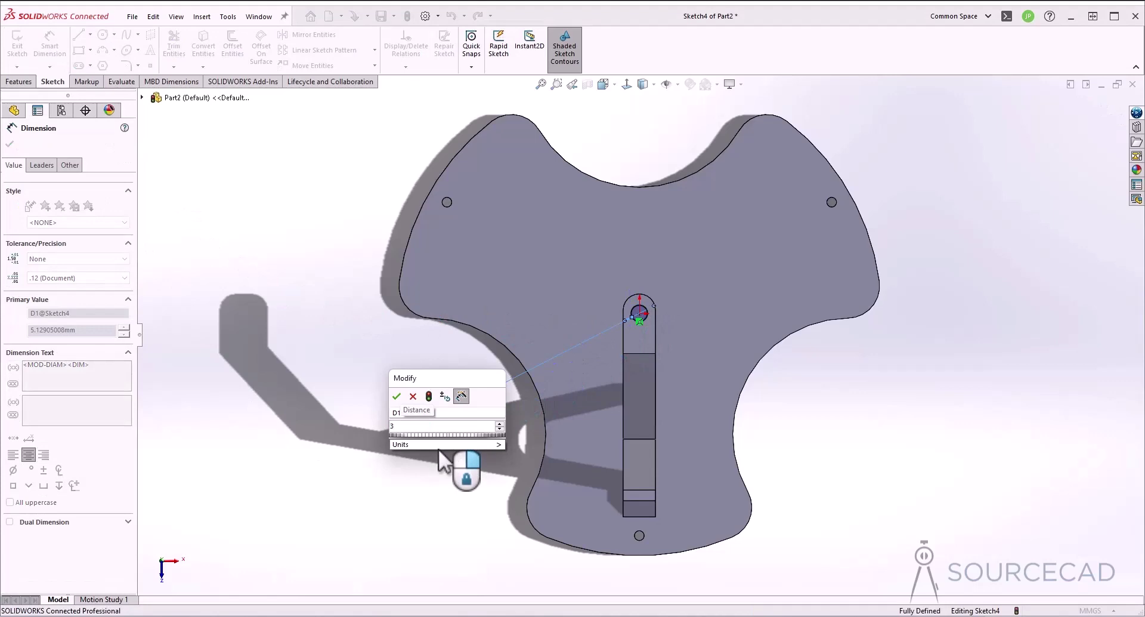
{"action": "left_click", "coordinate": [396, 396]}
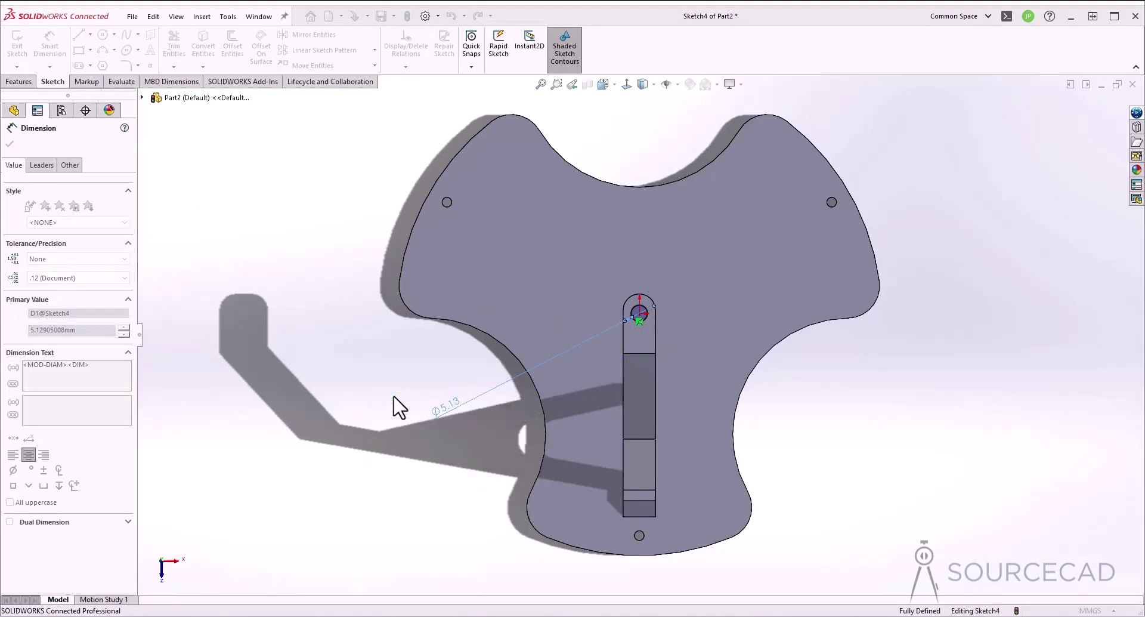
{"action": "left_click", "coordinate": [385, 364]}
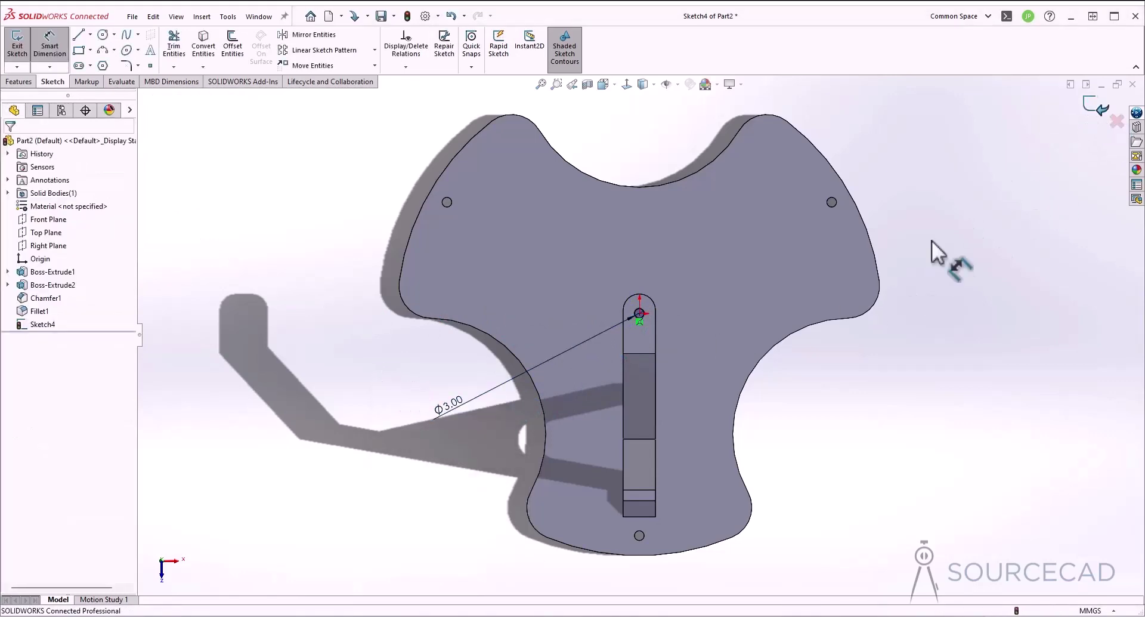
{"action": "key", "text": "ctrl+b"}
Cut the circle through the arm's rounded end with a Blind extruded cut 5 mm deep
{"action": "mouse_move", "coordinate": [842, 413]}
{"action": "middle_mouse_down"}
{"action": "mouse_move", "coordinate": [835, 422]}
{"action": "mouse_move", "coordinate": [718, 392]}
{"action": "mouse_move", "coordinate": [477, 277]}
{"action": "middle_mouse_up"}
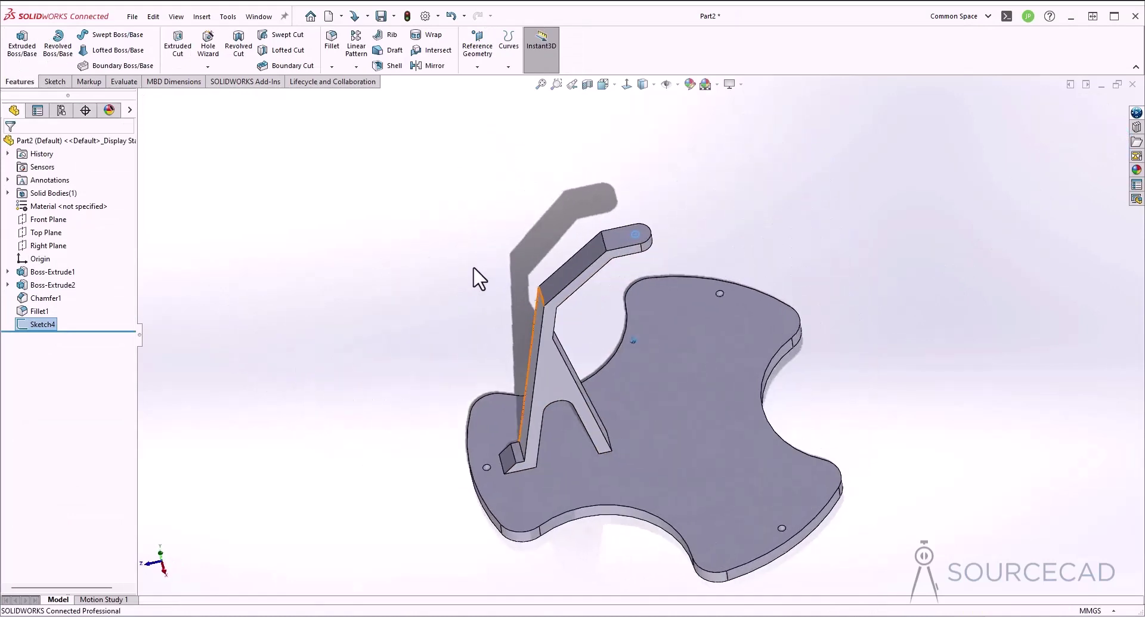
{"action": "left_click", "coordinate": [177, 48]}
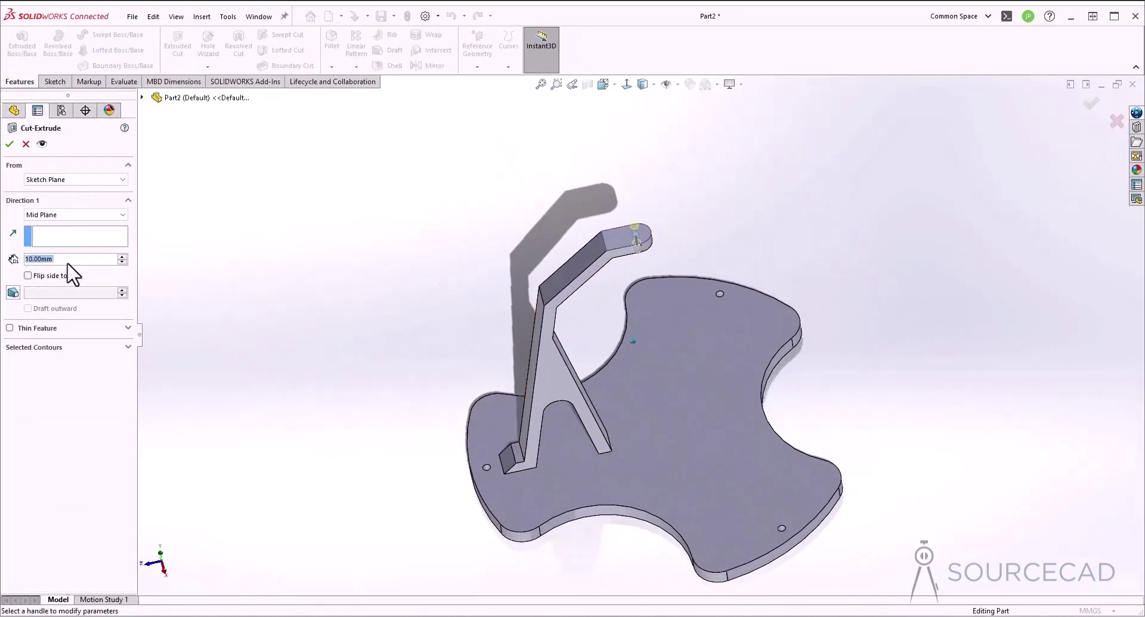
{"action": "key", "text": "ctrl+4"}
{"action": "left_click", "coordinate": [70, 215]}
{"action": "left_click", "coordinate": [63, 227]}
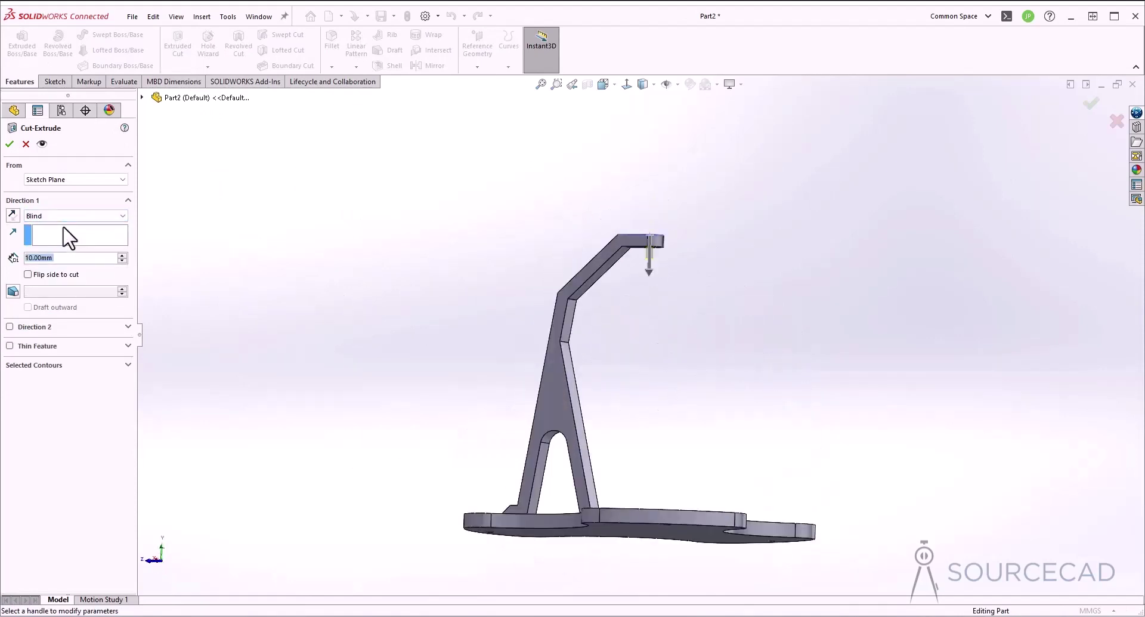
{"action": "type", "text": "5"}
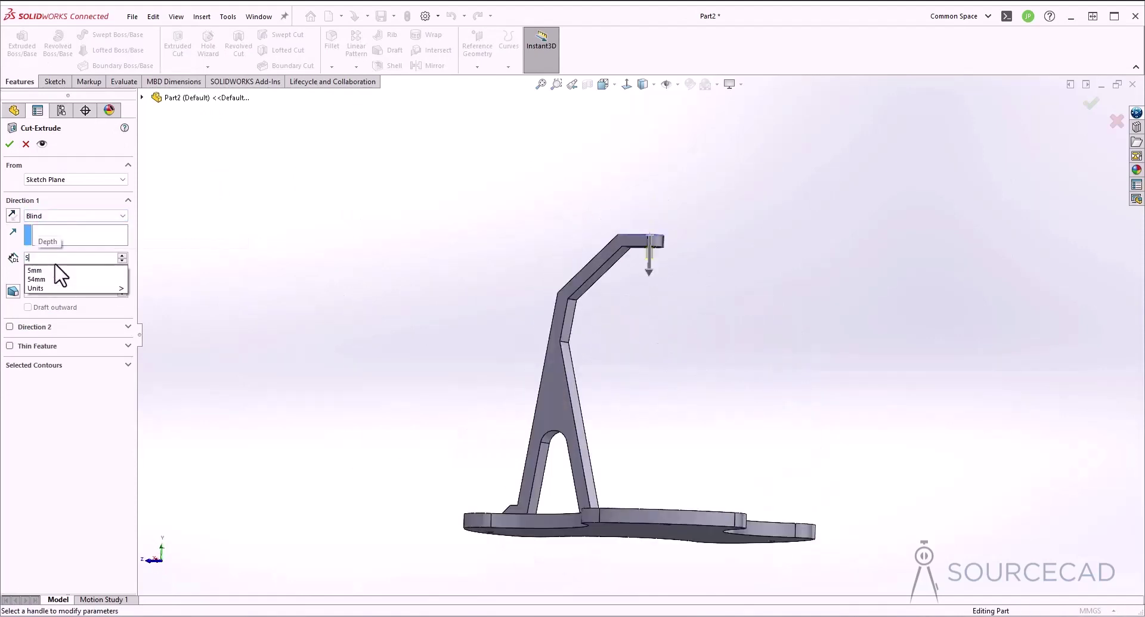
{"action": "left_click", "coordinate": [9, 144]}
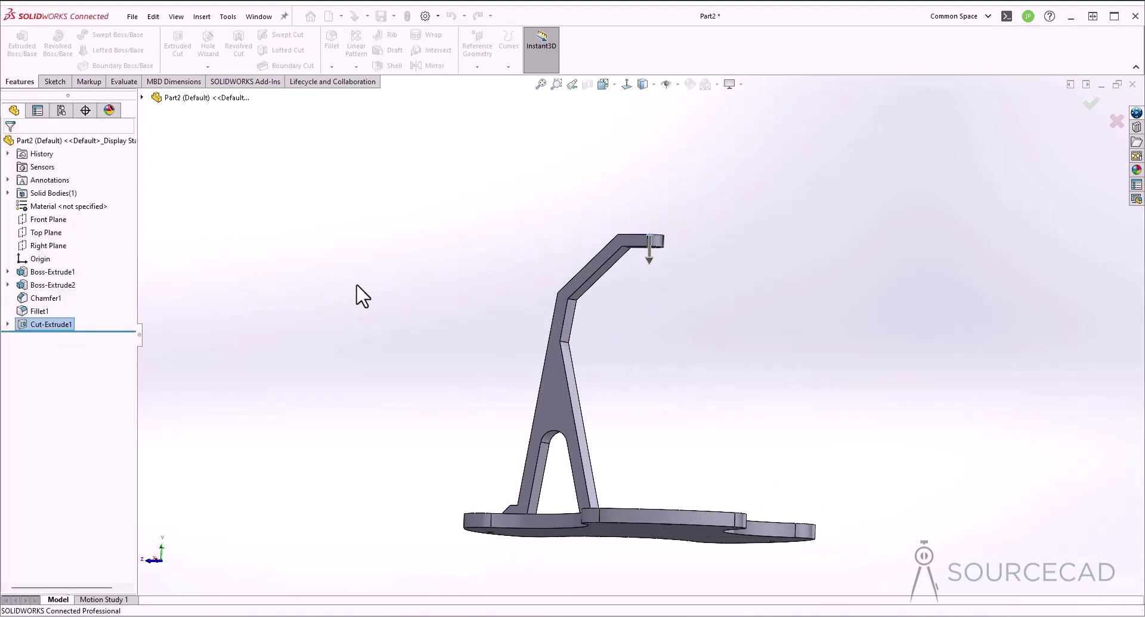
{"action": "middle_click_drag", "start_coordinate": [711, 290], "coordinate": [776, 322]}
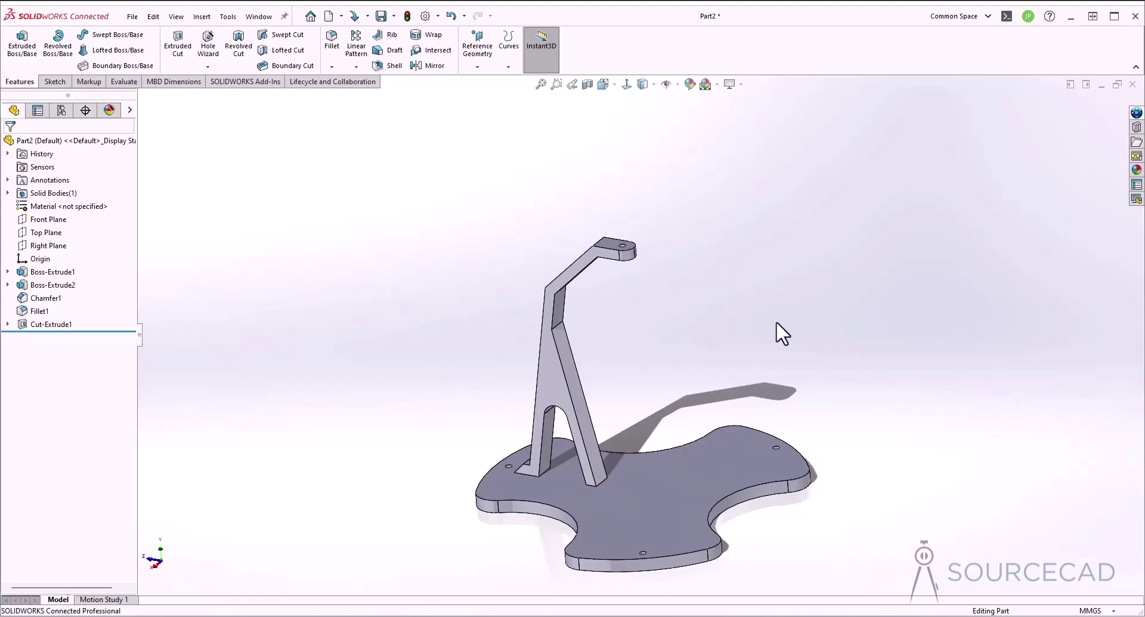
{"action": "middle_click_drag", "start_coordinate": [703, 299], "coordinate": [680, 373]}
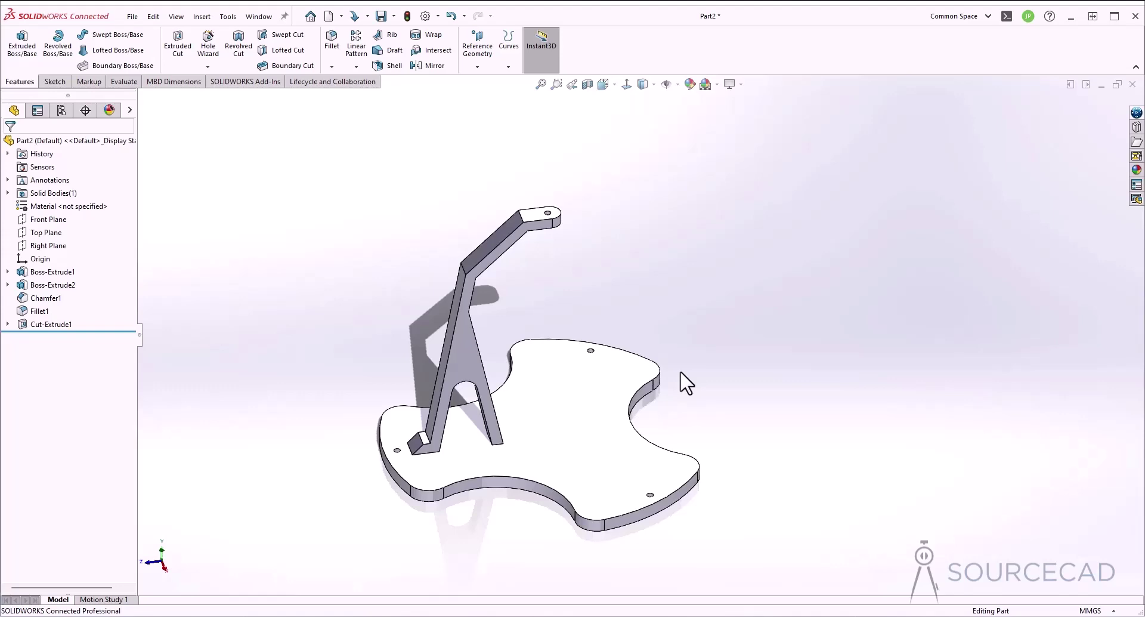
{"action": "mouse_move", "coordinate": [714, 317]}
{"action": "middle_mouse_down"}
{"action": "mouse_move", "coordinate": [740, 245]}
{"action": "mouse_move", "coordinate": [718, 284]}
{"action": "mouse_move", "coordinate": [686, 256]}
{"action": "middle_mouse_up"}
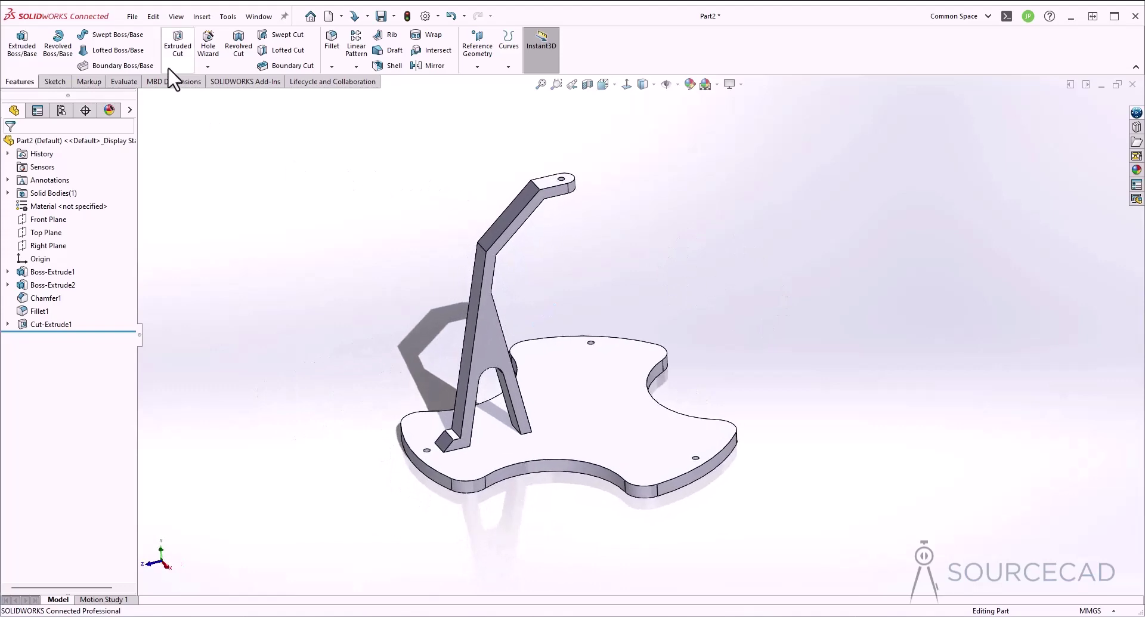
Open Print3D for the part and look through the 3D printer catalogue, leaving the Custom Printer option selected
{"action": "left_click", "coordinate": [132, 17]}
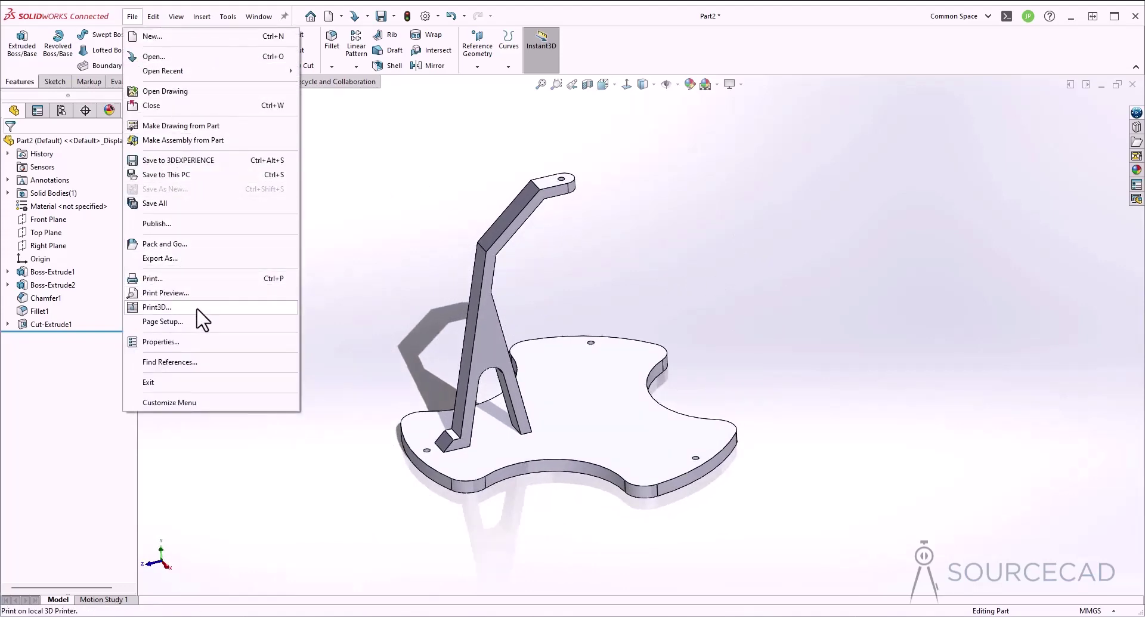
{"action": "left_click", "coordinate": [157, 307]}
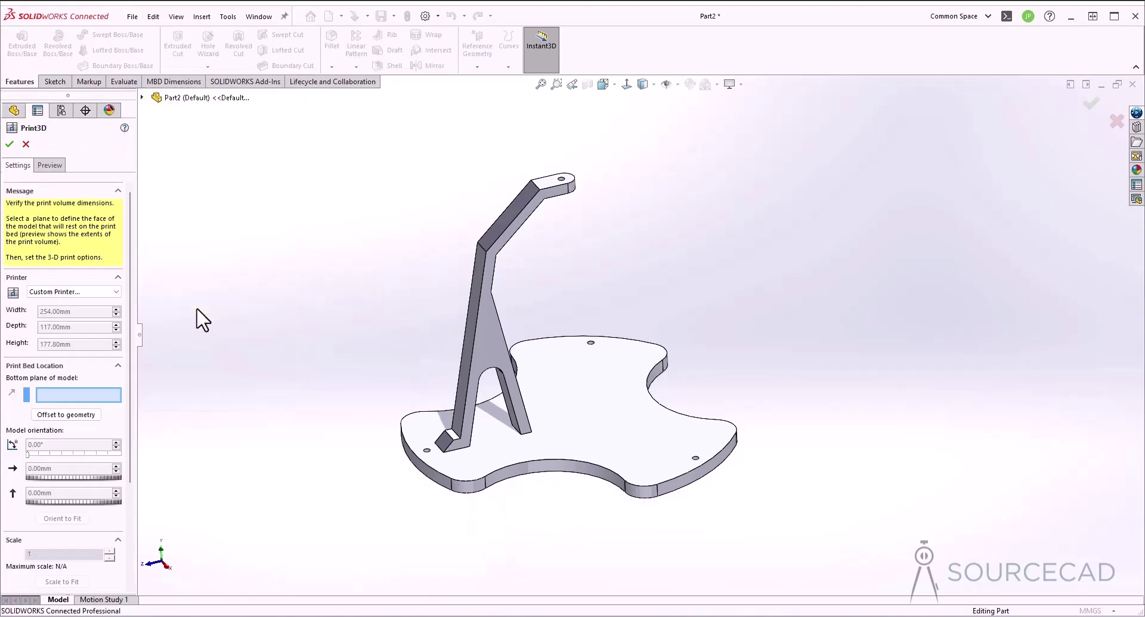
{"action": "left_click", "coordinate": [101, 291]}
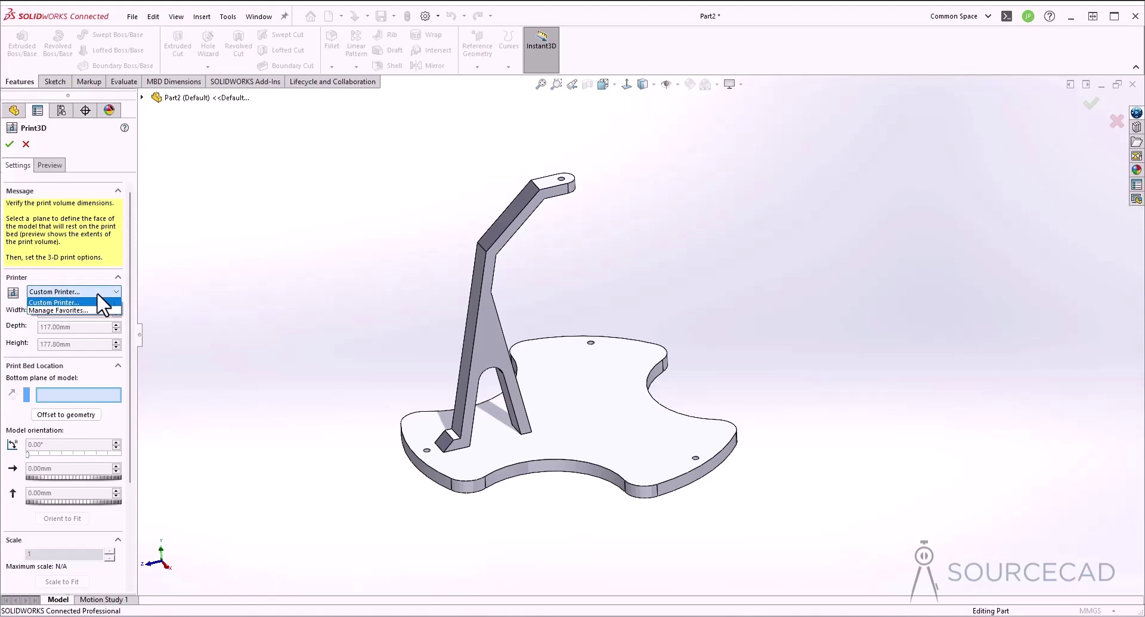
{"action": "left_click", "coordinate": [61, 309]}
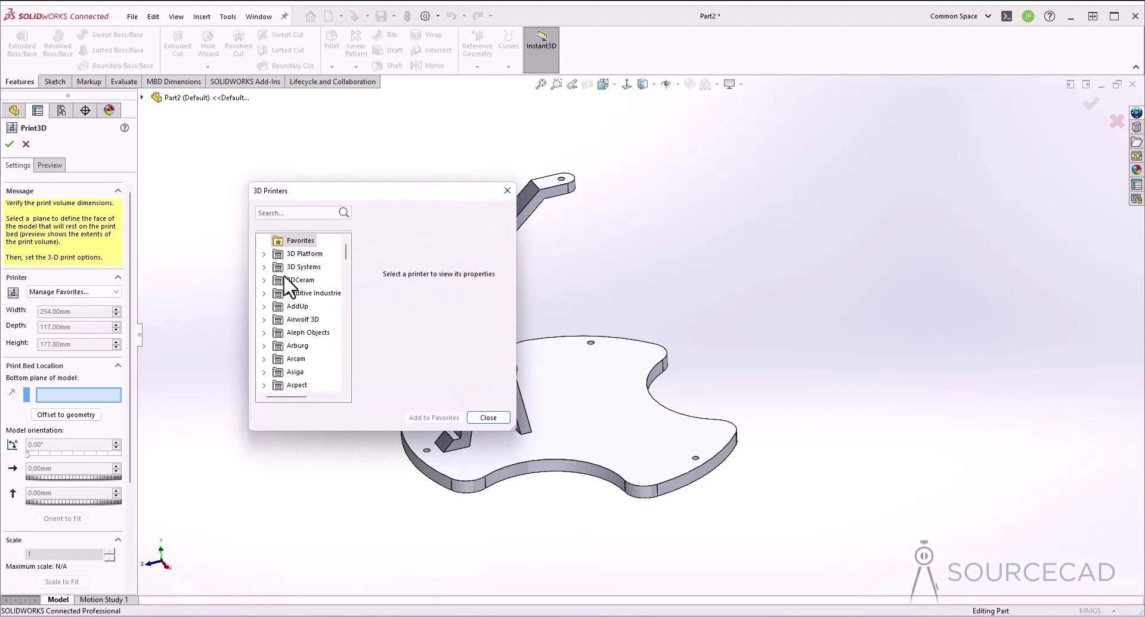
{"action": "mouse_move", "coordinate": [346, 248]}
{"action": "left_mouse_down"}
{"action": "mouse_move", "coordinate": [345, 385]}
{"action": "mouse_move", "coordinate": [345, 254]}
{"action": "left_mouse_up"}
{"action": "left_click", "coordinate": [488, 418]}
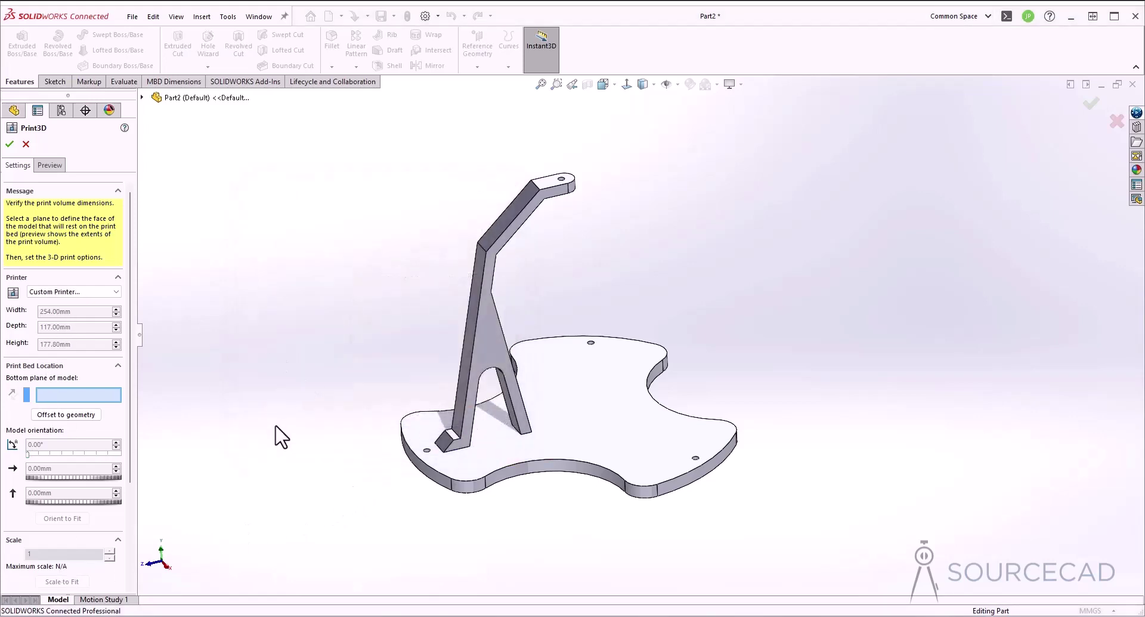
{"action": "left_click", "coordinate": [89, 299]}
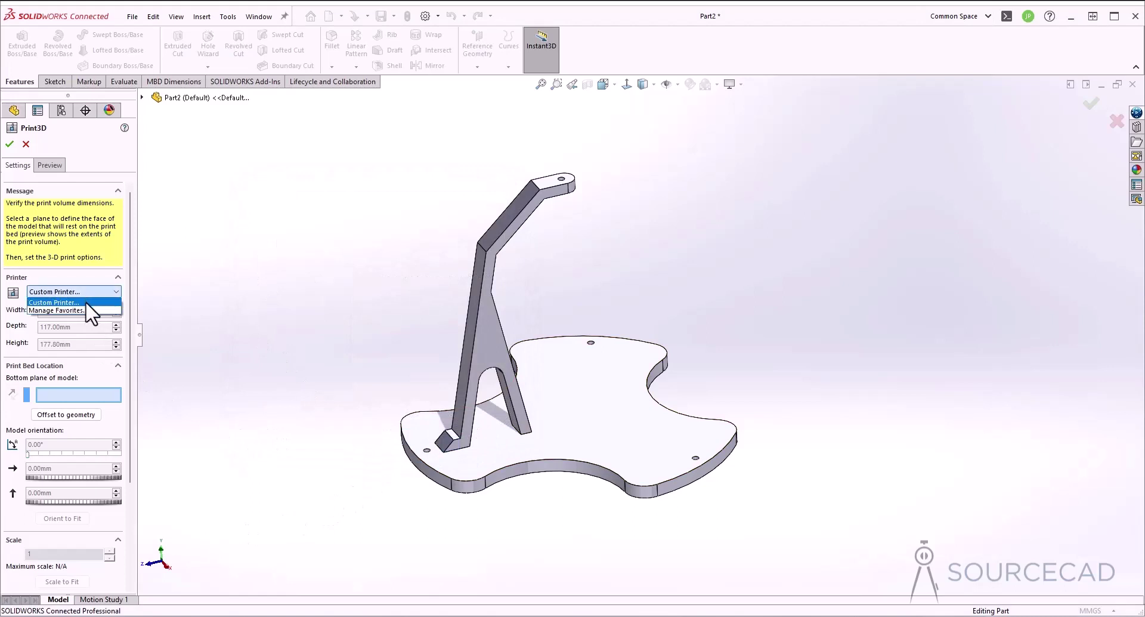
{"action": "left_click", "coordinate": [90, 314]}
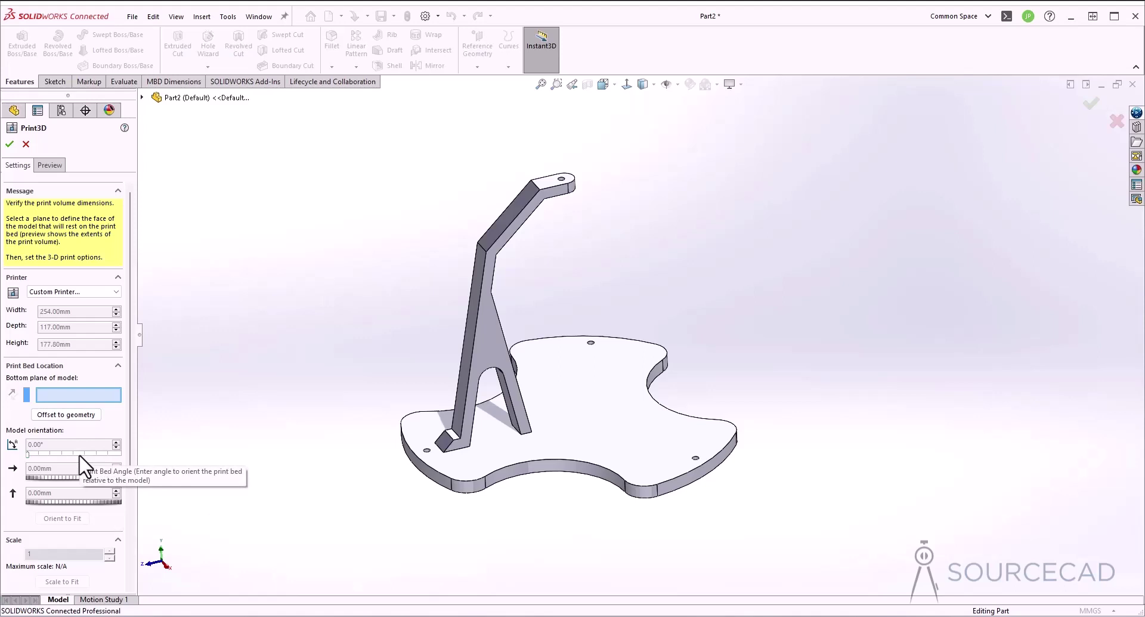
Set the print job quality to High and choose STL as the file format
{"action": "scroll", "coordinate": [87, 469], "scroll_direction": "down", "scroll_amount": 5}
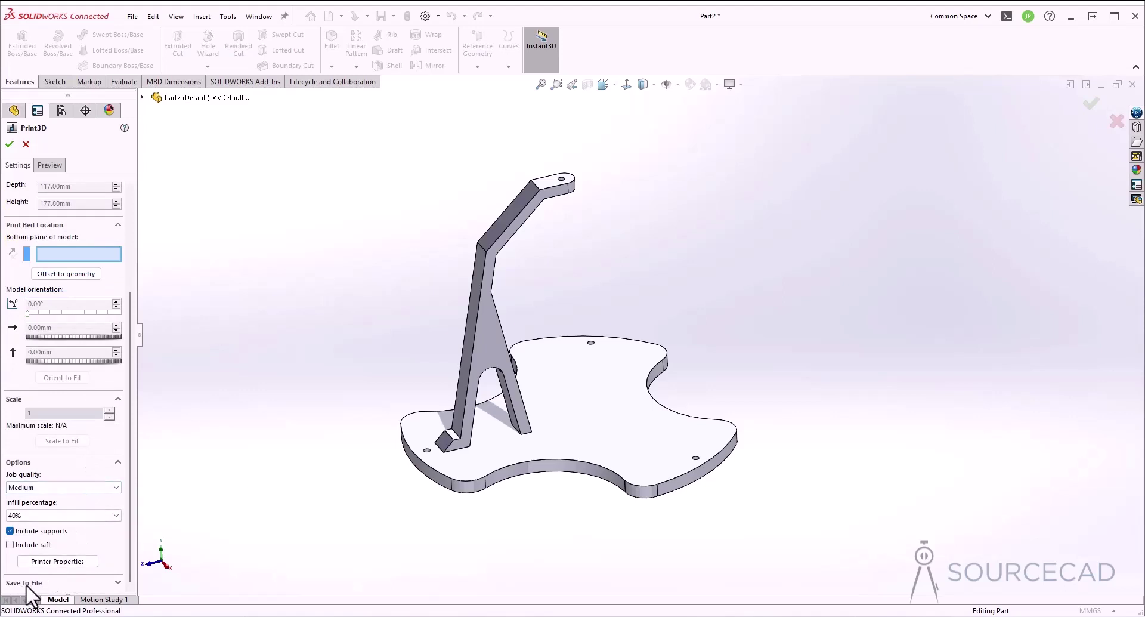
{"action": "scroll", "coordinate": [96, 488], "scroll_direction": "down", "scroll_amount": 1}
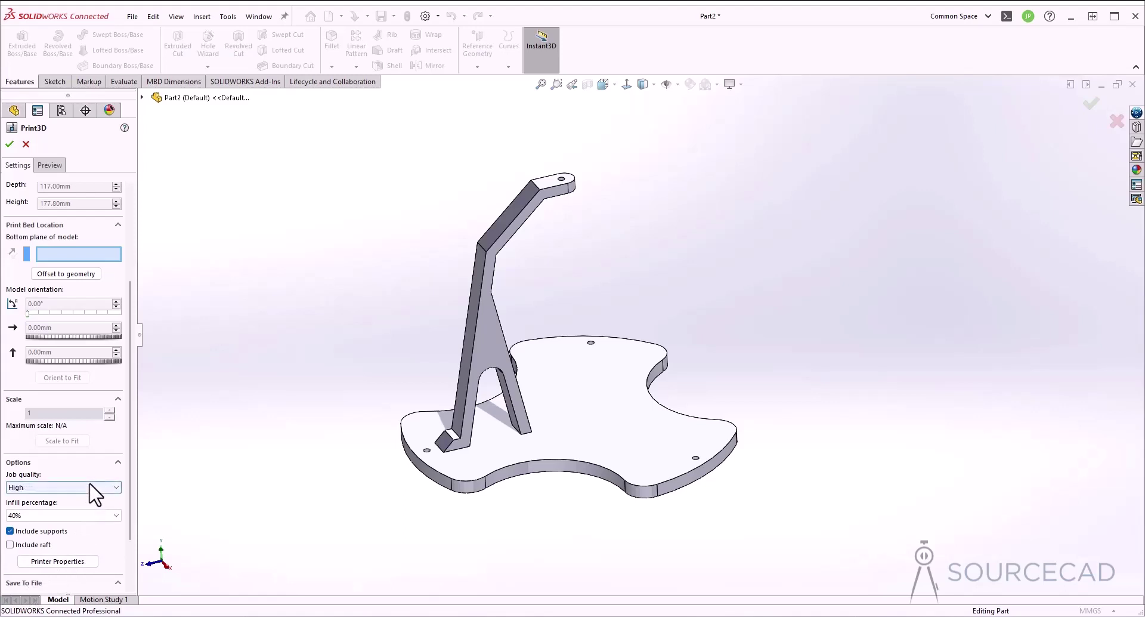
{"action": "scroll", "coordinate": [124, 542], "scroll_direction": "down", "scroll_amount": 3}
{"action": "left_click", "coordinate": [53, 560]}
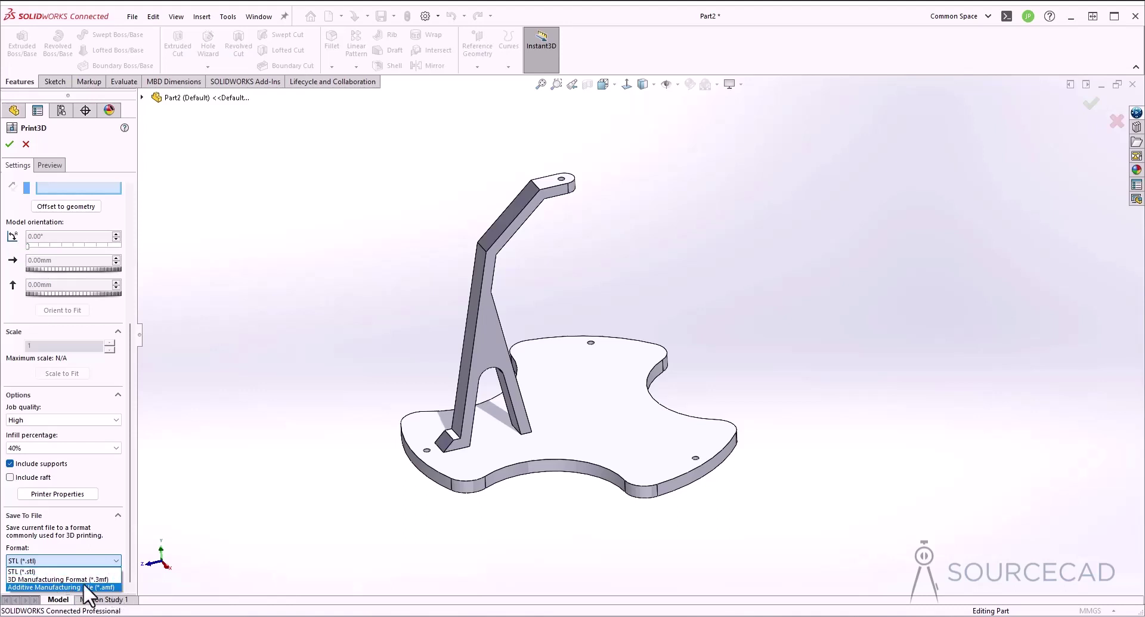
{"action": "left_click", "coordinate": [24, 570]}
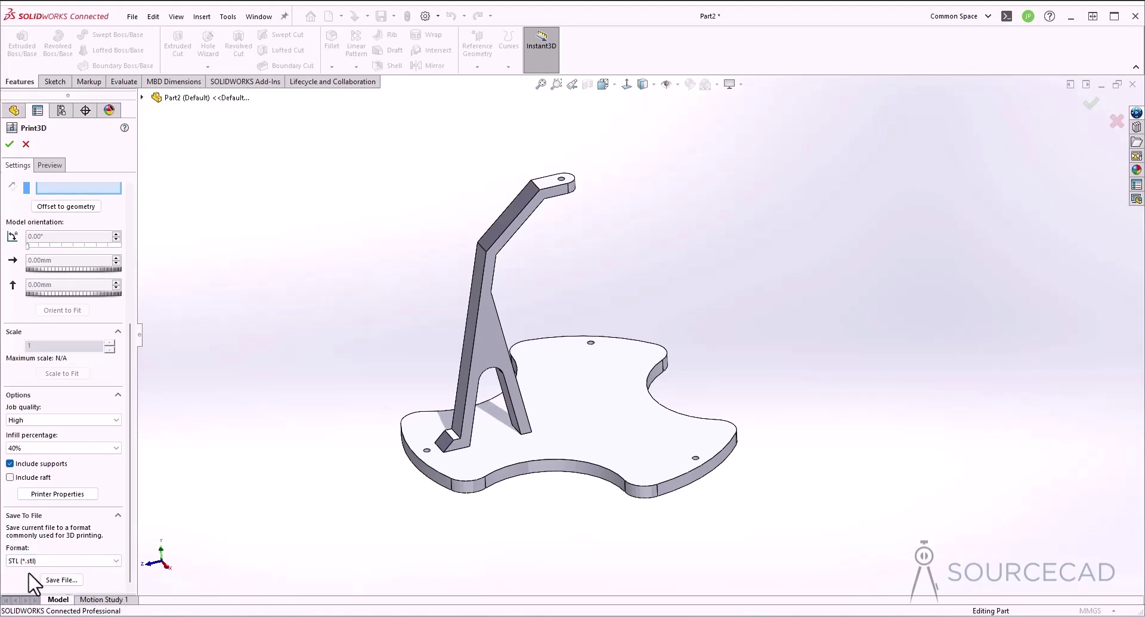
Export the part to the Desktop as an STL file named Sample new and accept the mesh save
{"action": "left_click", "coordinate": [62, 580]}
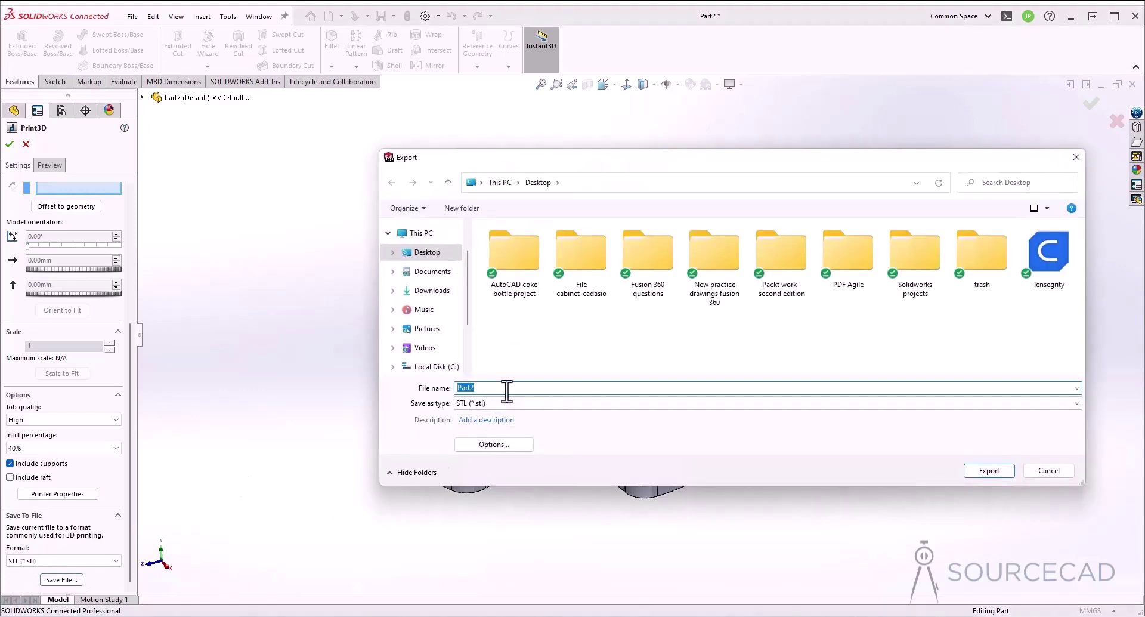
{"action": "type", "text": "Sample new"}
{"action": "left_click", "coordinate": [990, 471]}
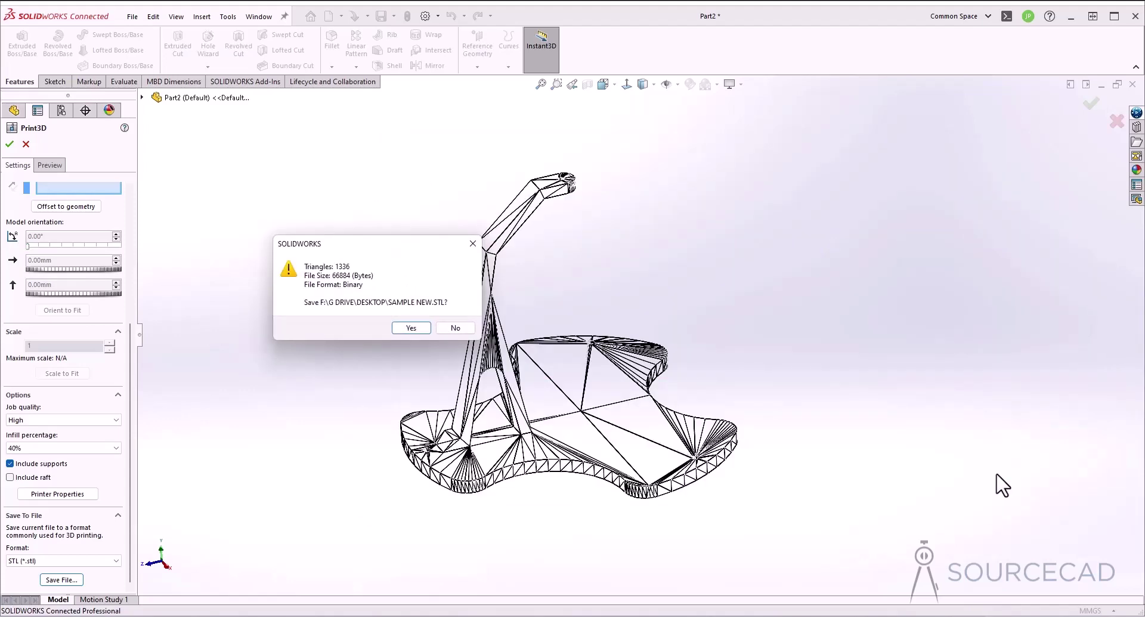
{"action": "left_click", "coordinate": [412, 328]}
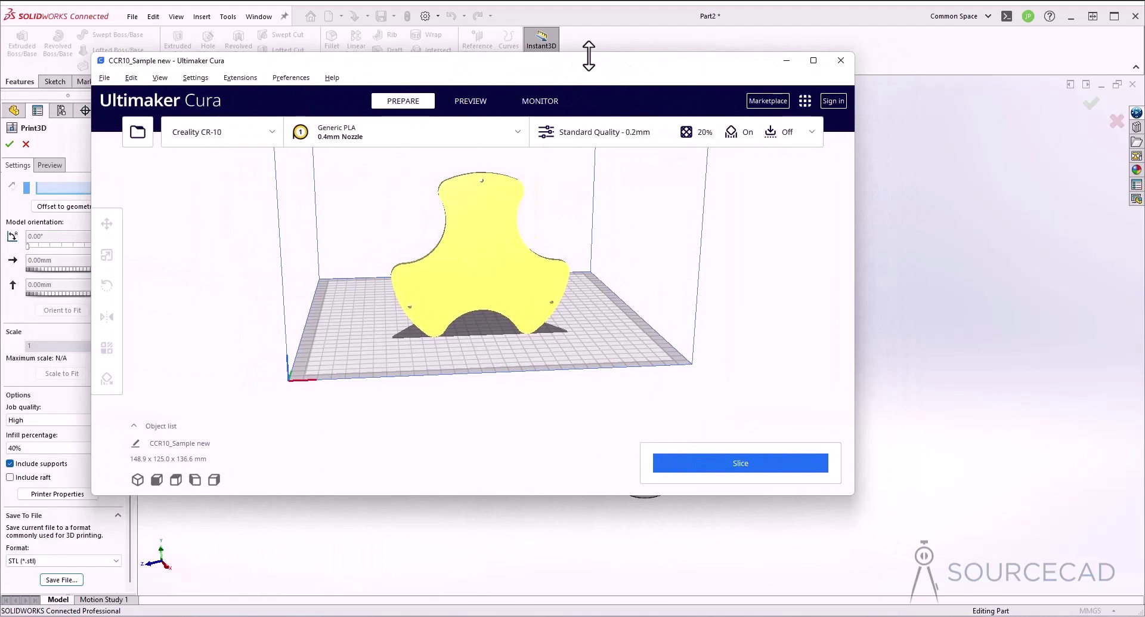
Switch to Ultimaker Cura, enlarge its window to fill the screen and check the list of preset printers
{"action": "left_click_drag", "start_coordinate": [593, 56], "coordinate": [593, 8]}
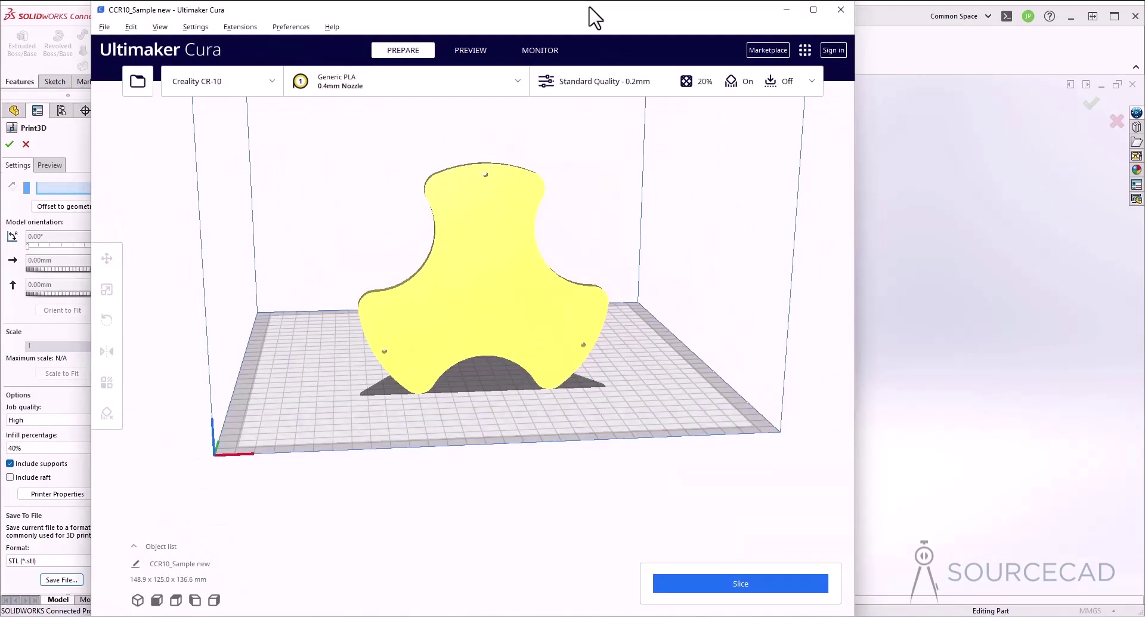
{"action": "double_click", "coordinate": [91, 158]}
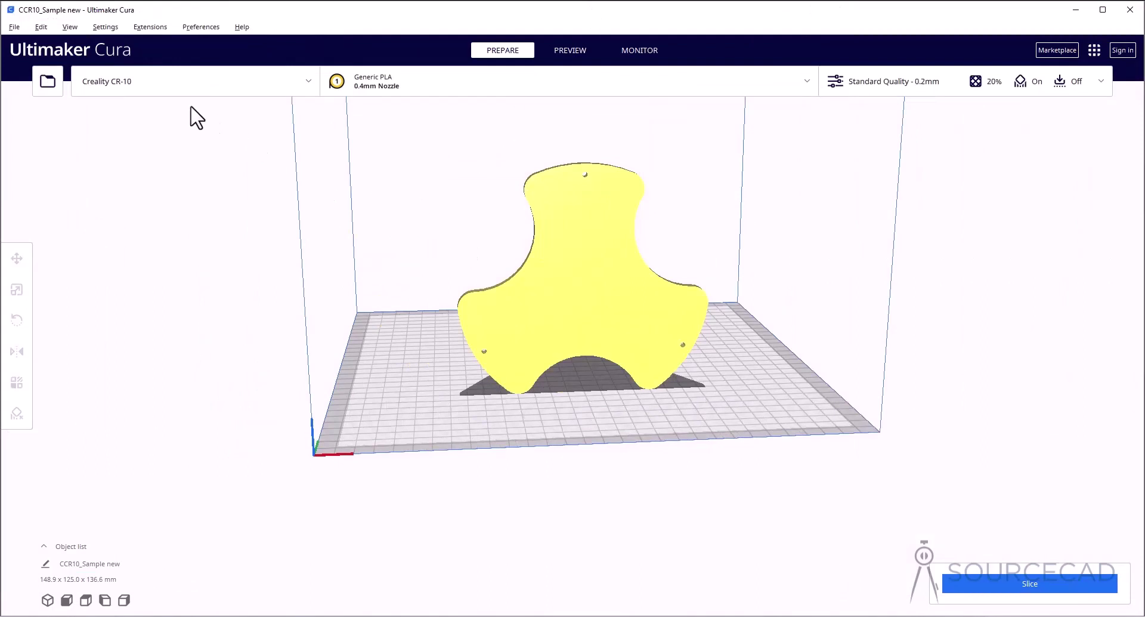
{"action": "left_click", "coordinate": [158, 92]}
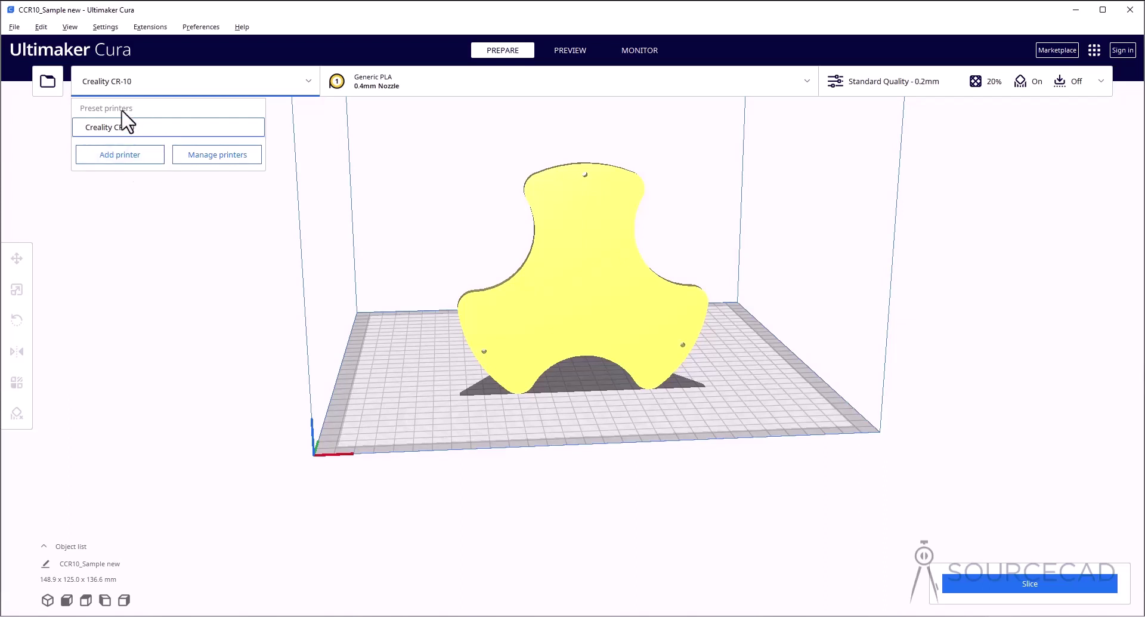
{"action": "left_click", "coordinate": [191, 94]}
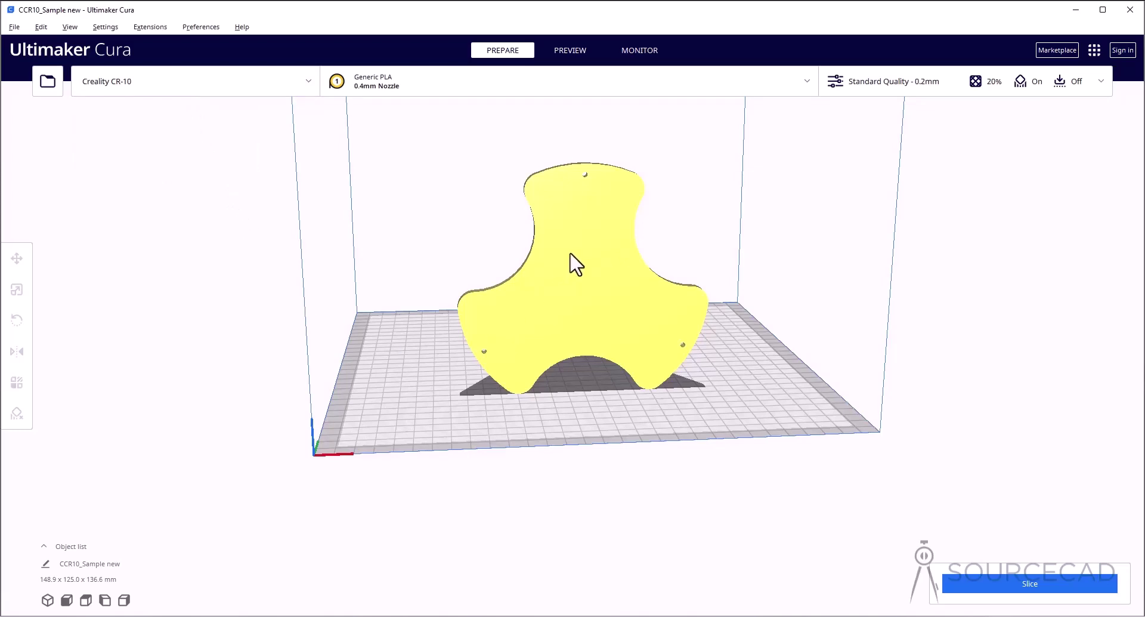
Rotate the model about the red axis so the three-lobed plate lies flat on the build plate with the bracket upright
{"action": "right_click_drag", "start_coordinate": [371, 257], "coordinate": [652, 210]}
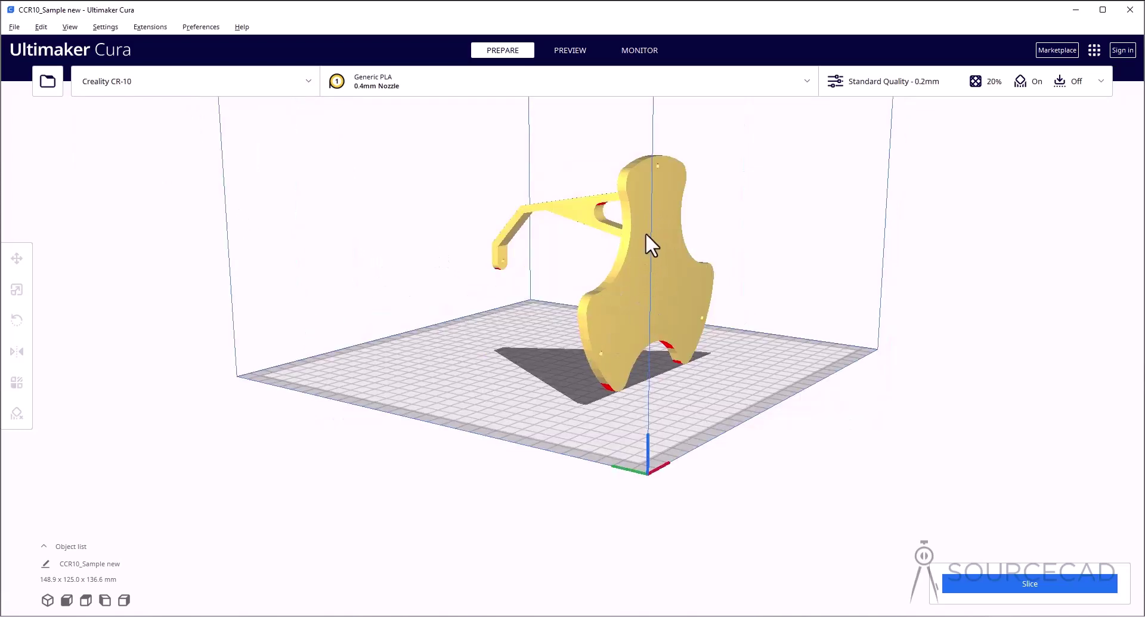
{"action": "left_click", "coordinate": [646, 233]}
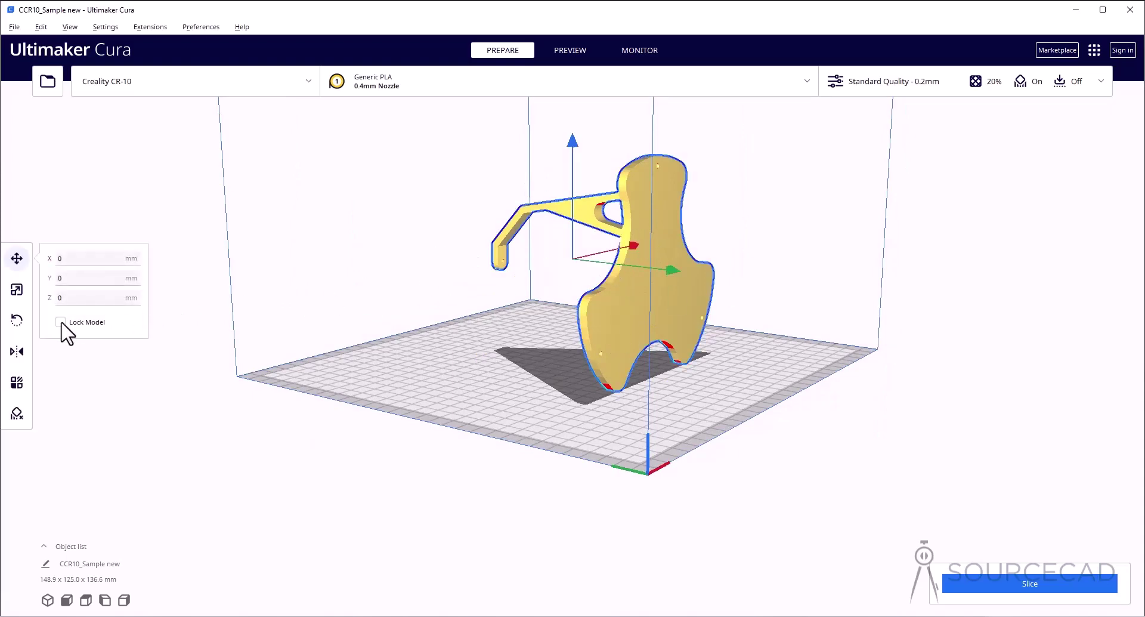
{"action": "left_click", "coordinate": [17, 321]}
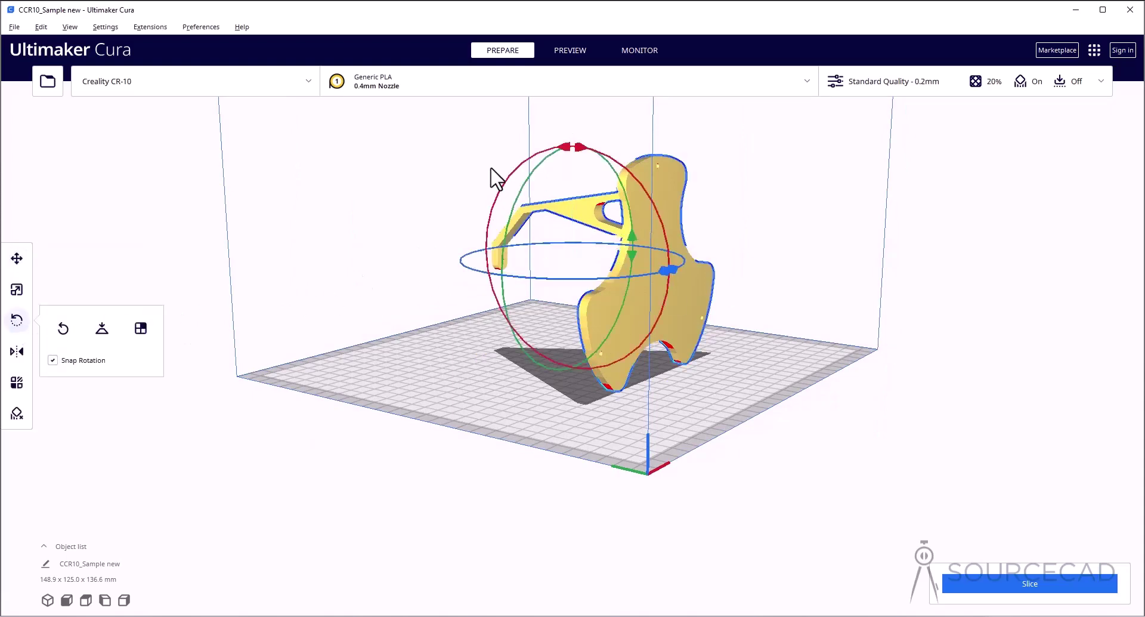
{"action": "left_click_drag", "start_coordinate": [514, 177], "coordinate": [649, 239]}
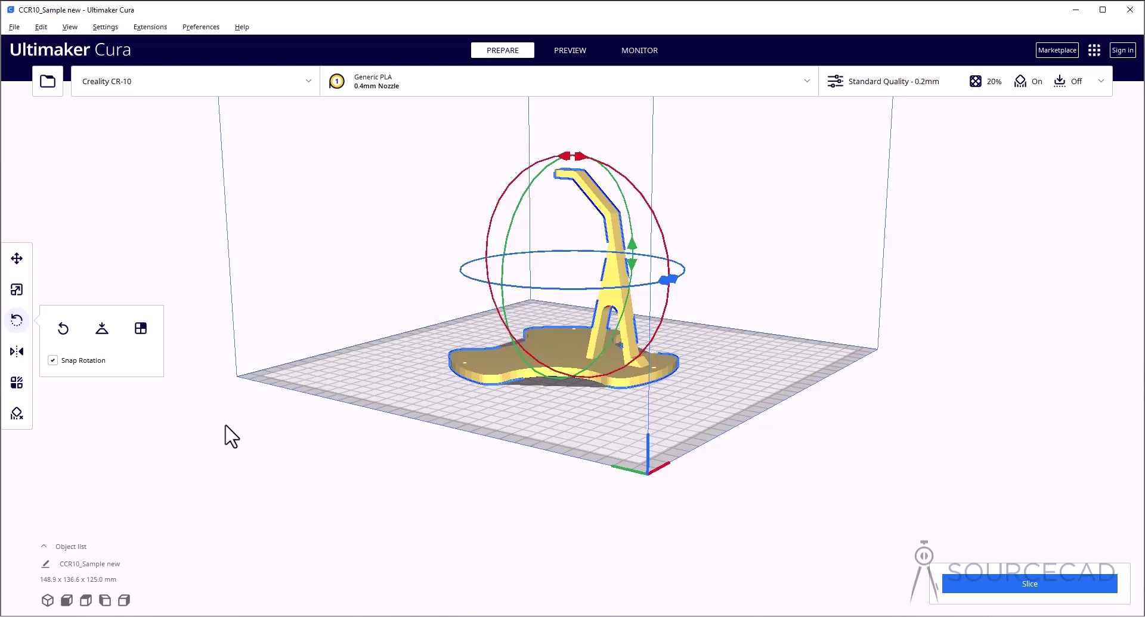
Review the model's scale and print settings, and slice it with the Standard Quality 0.2mm profile
{"action": "left_click", "coordinate": [17, 291]}
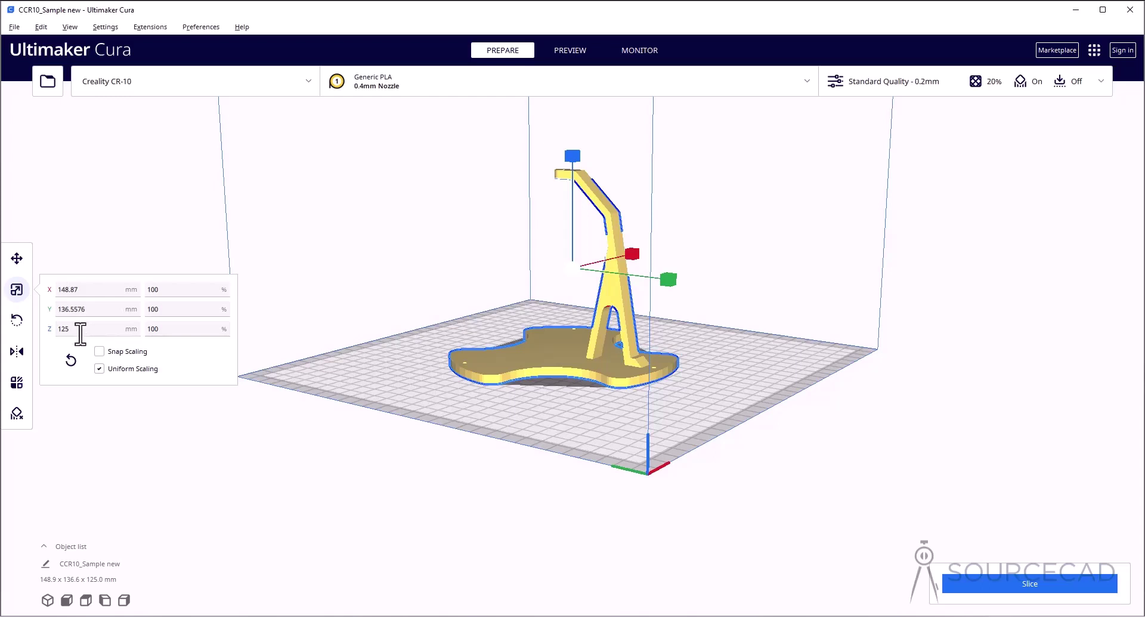
{"action": "left_click", "coordinate": [131, 430]}
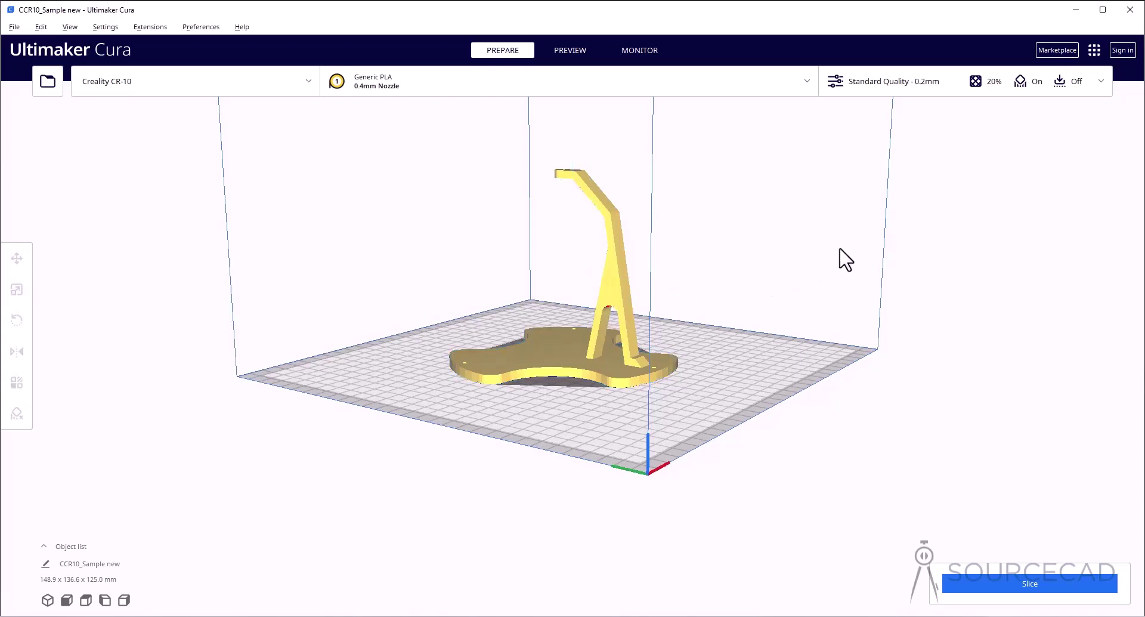
{"action": "left_click", "coordinate": [919, 82]}
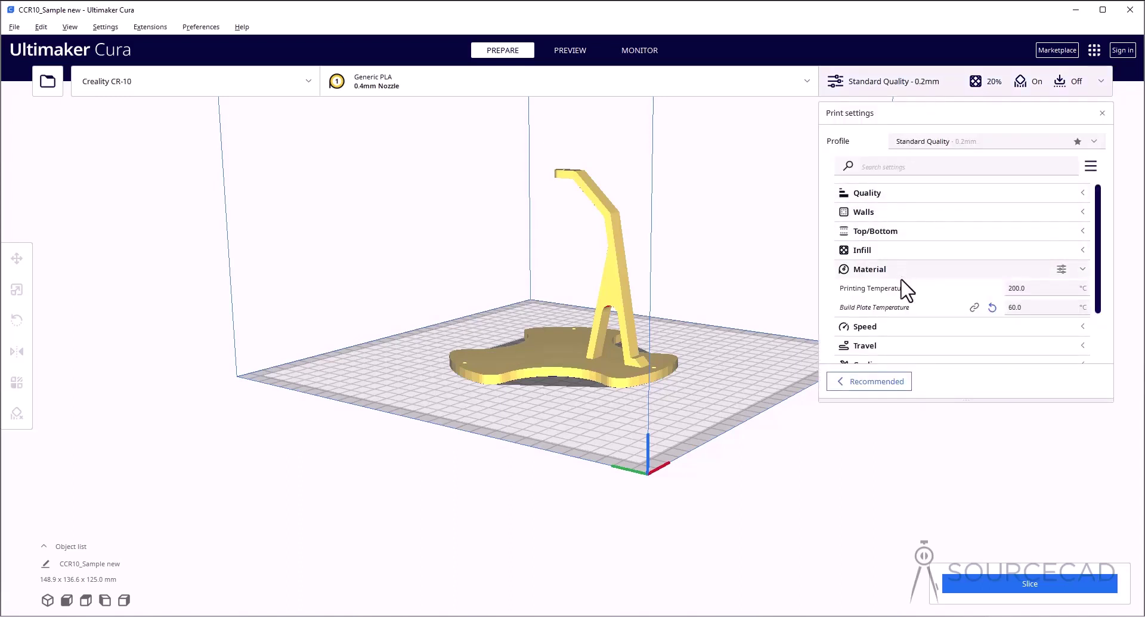
{"action": "left_click", "coordinate": [1091, 269]}
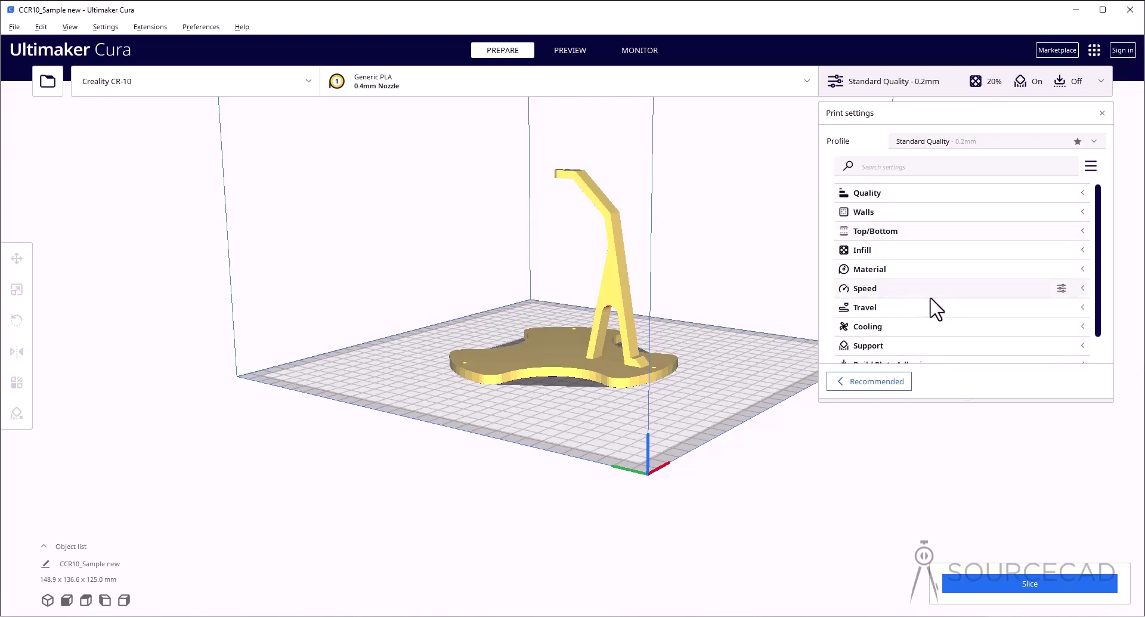
{"action": "left_click", "coordinate": [1016, 567]}
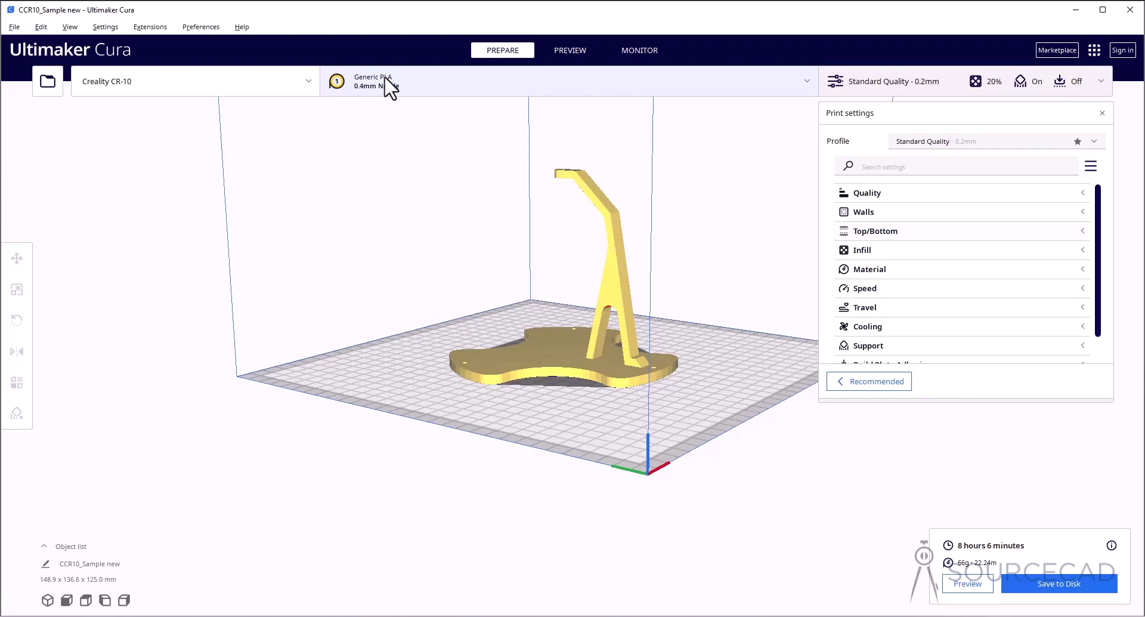
Switch to the JLCPCB 3D printing page in the browser and open the instant quote form for 3D printing
{"action": "left_click", "coordinate": [429, 613]}
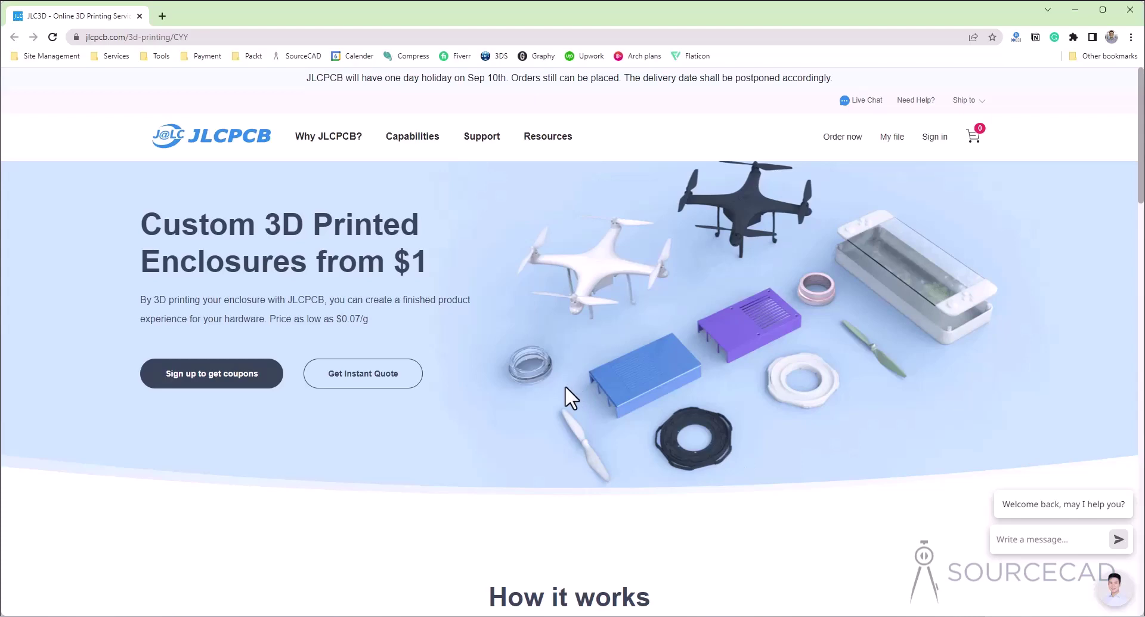
{"action": "left_click", "coordinate": [387, 382]}
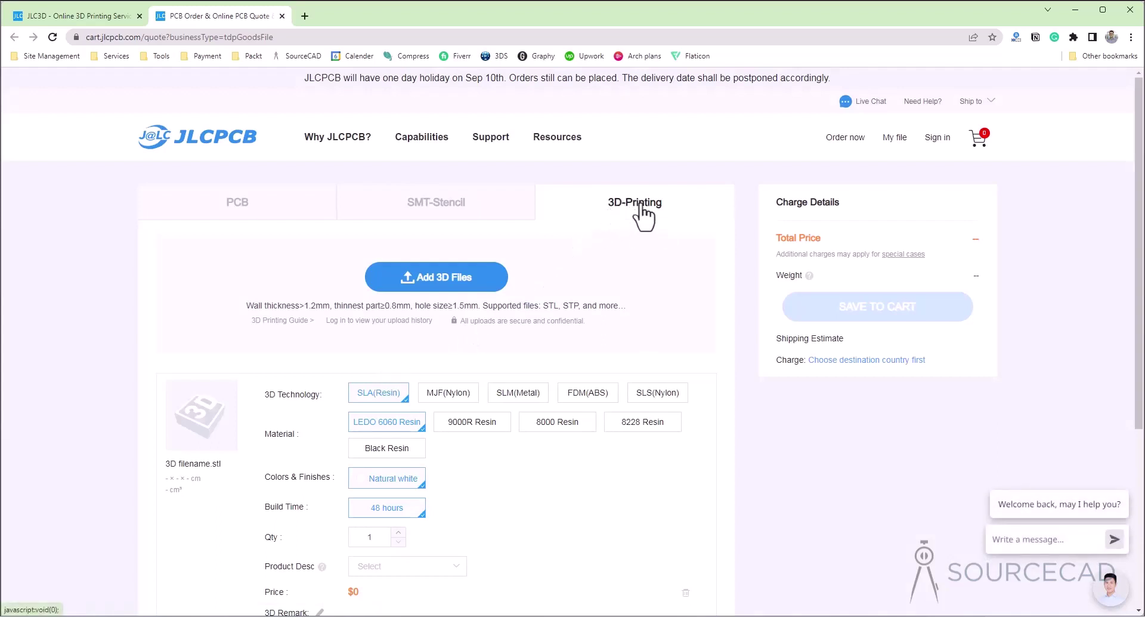
{"action": "scroll", "coordinate": [639, 216], "scroll_direction": "down", "scroll_amount": 2}
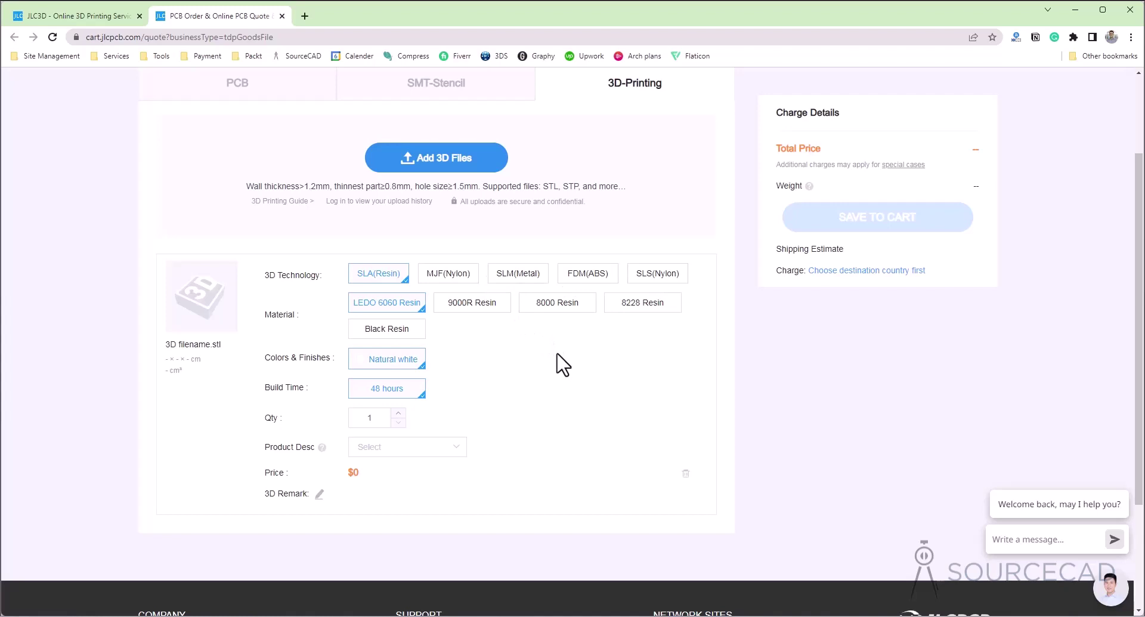
Enter a quantity of 1 and choose Toys Part 950300 under DIYEntertainment as the product description
{"action": "mouse_move", "coordinate": [393, 311]}
{"action": "left_click", "coordinate": [386, 421]}
{"action": "key", "text": "BackSpace"}
{"action": "type", "text": "1"}
{"action": "left_click", "coordinate": [430, 453]}
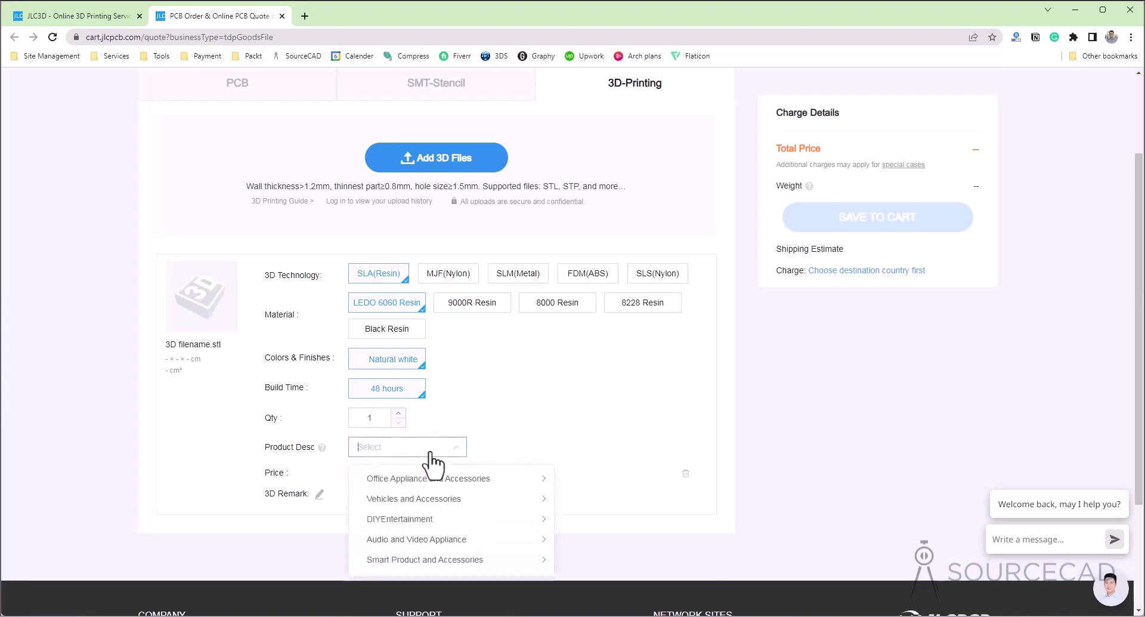
{"action": "left_click", "coordinate": [458, 521]}
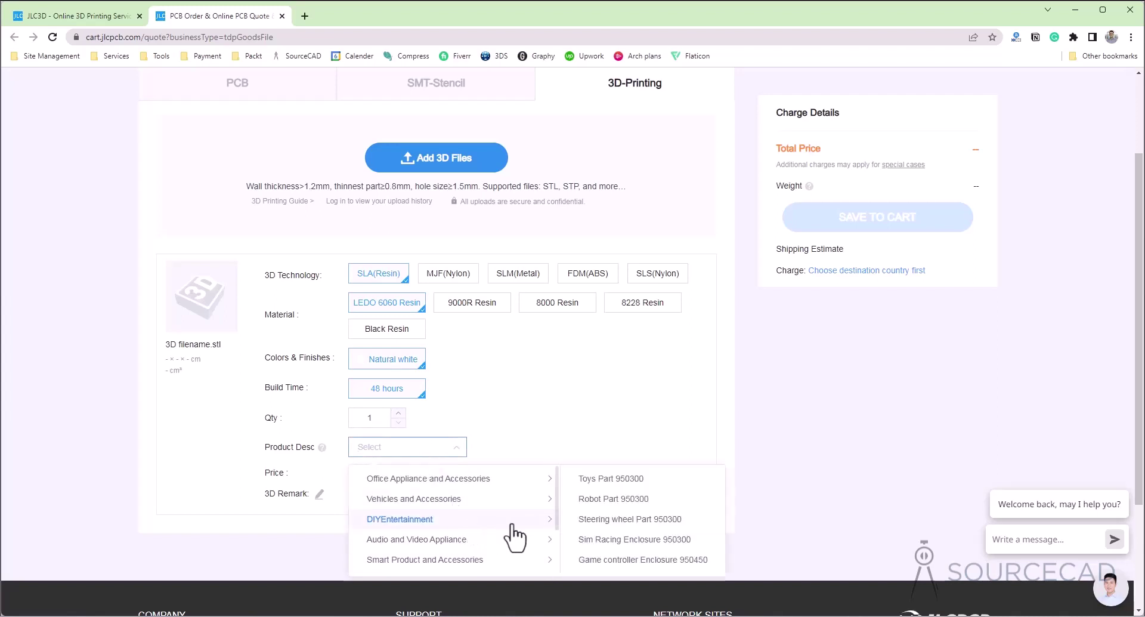
{"action": "left_click", "coordinate": [656, 479]}
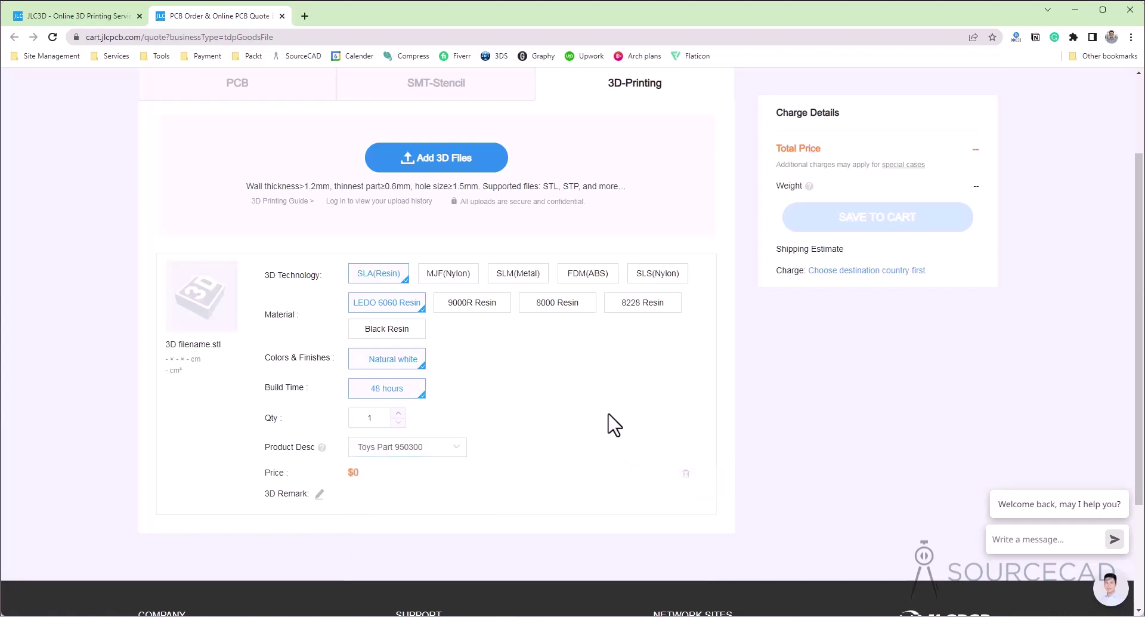
Upload the file Sample new.STL to the 3D printing quote
{"action": "left_click", "coordinate": [471, 160]}
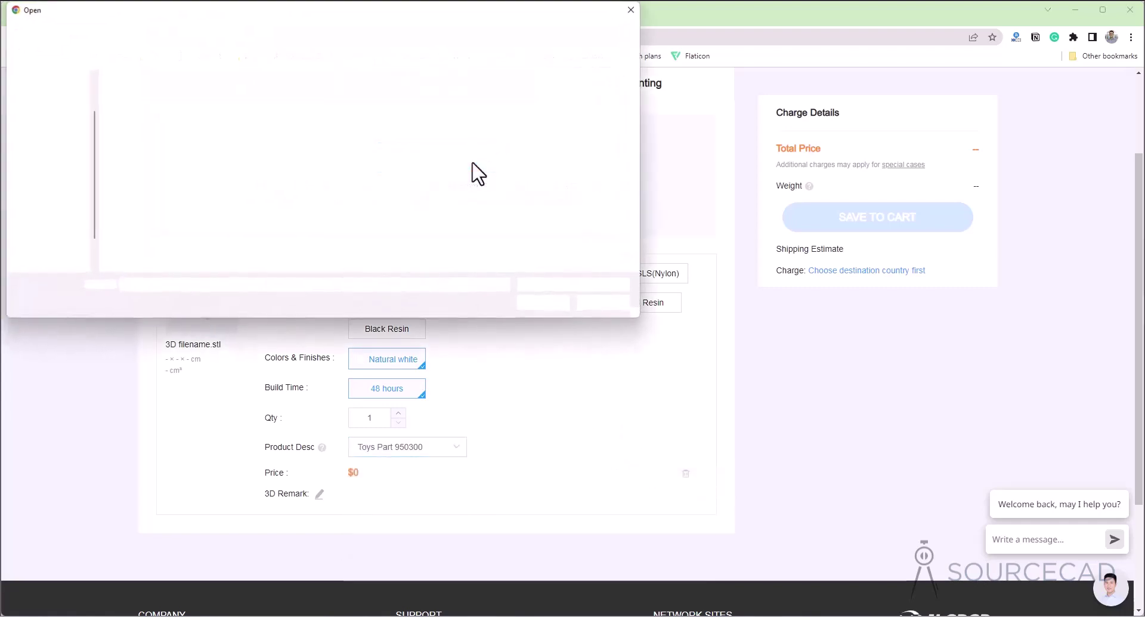
{"action": "left_click", "coordinate": [210, 197]}
{"action": "left_click", "coordinate": [544, 302]}
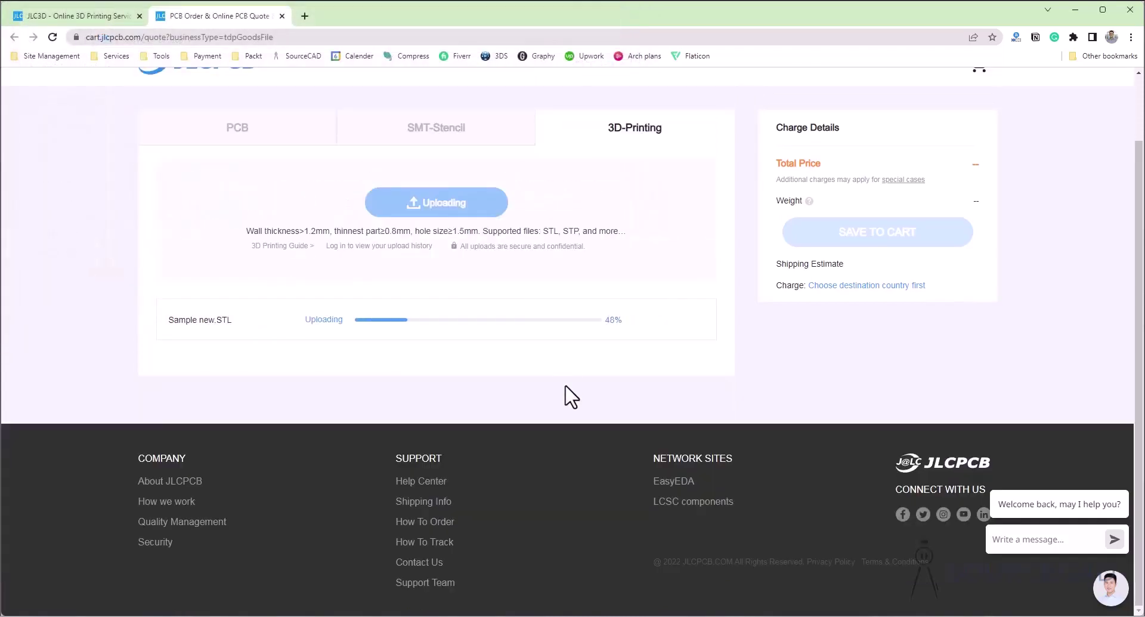
Raise the order quantity of the uploaded part to 2 and choose 9000R Resin as the material
{"action": "scroll", "coordinate": [533, 416], "scroll_direction": "down", "scroll_amount": 1}
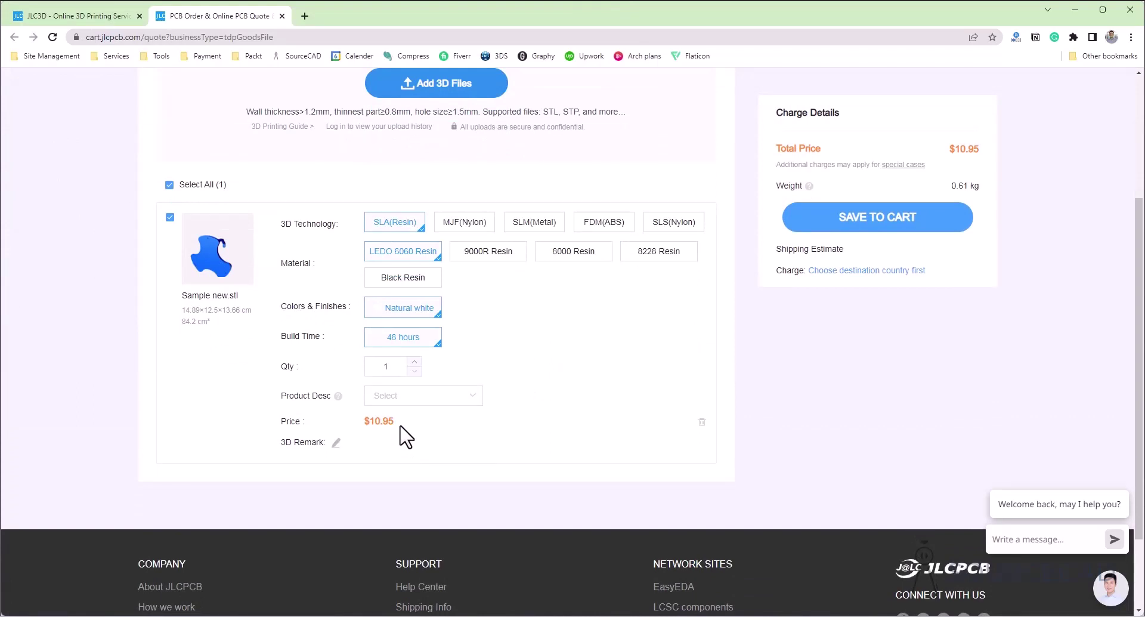
{"action": "left_click", "coordinate": [414, 361]}
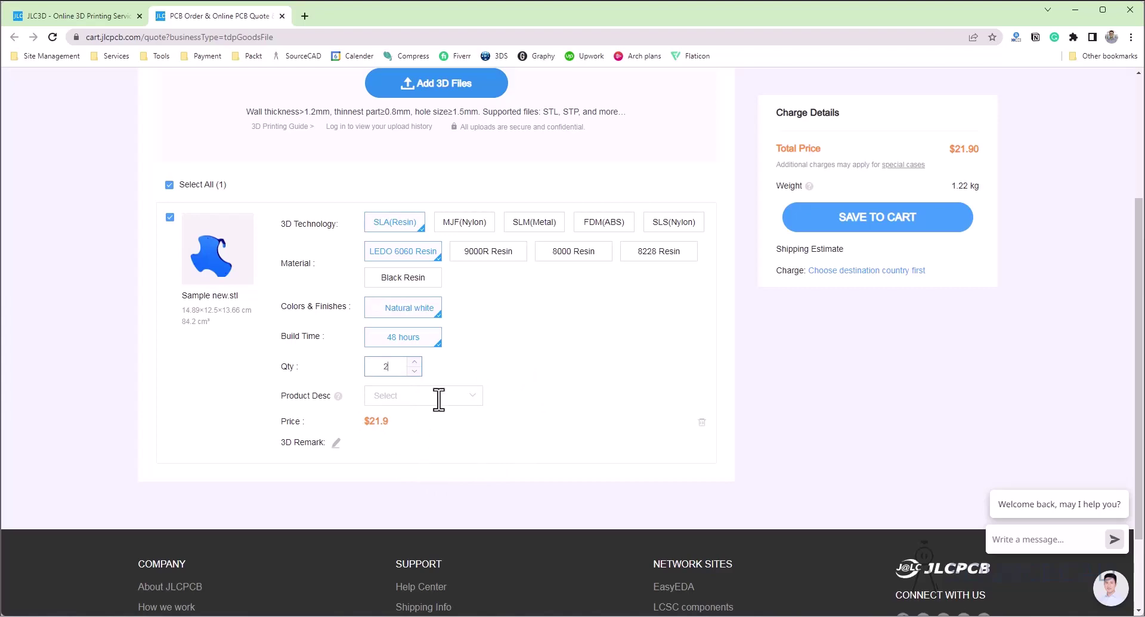
{"action": "left_click", "coordinate": [490, 257]}
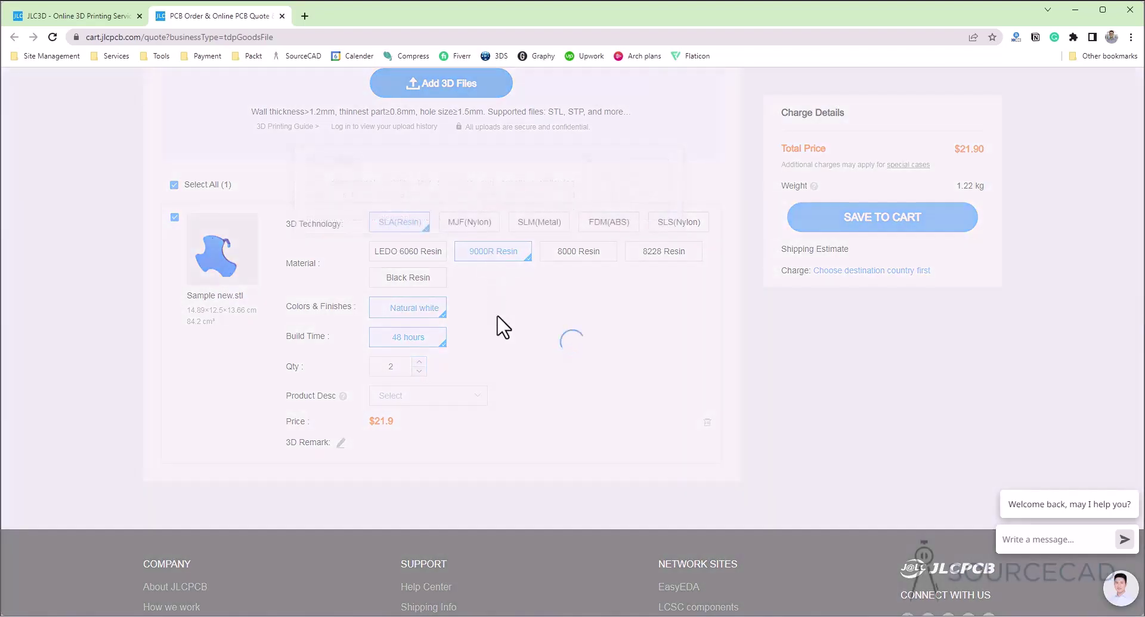